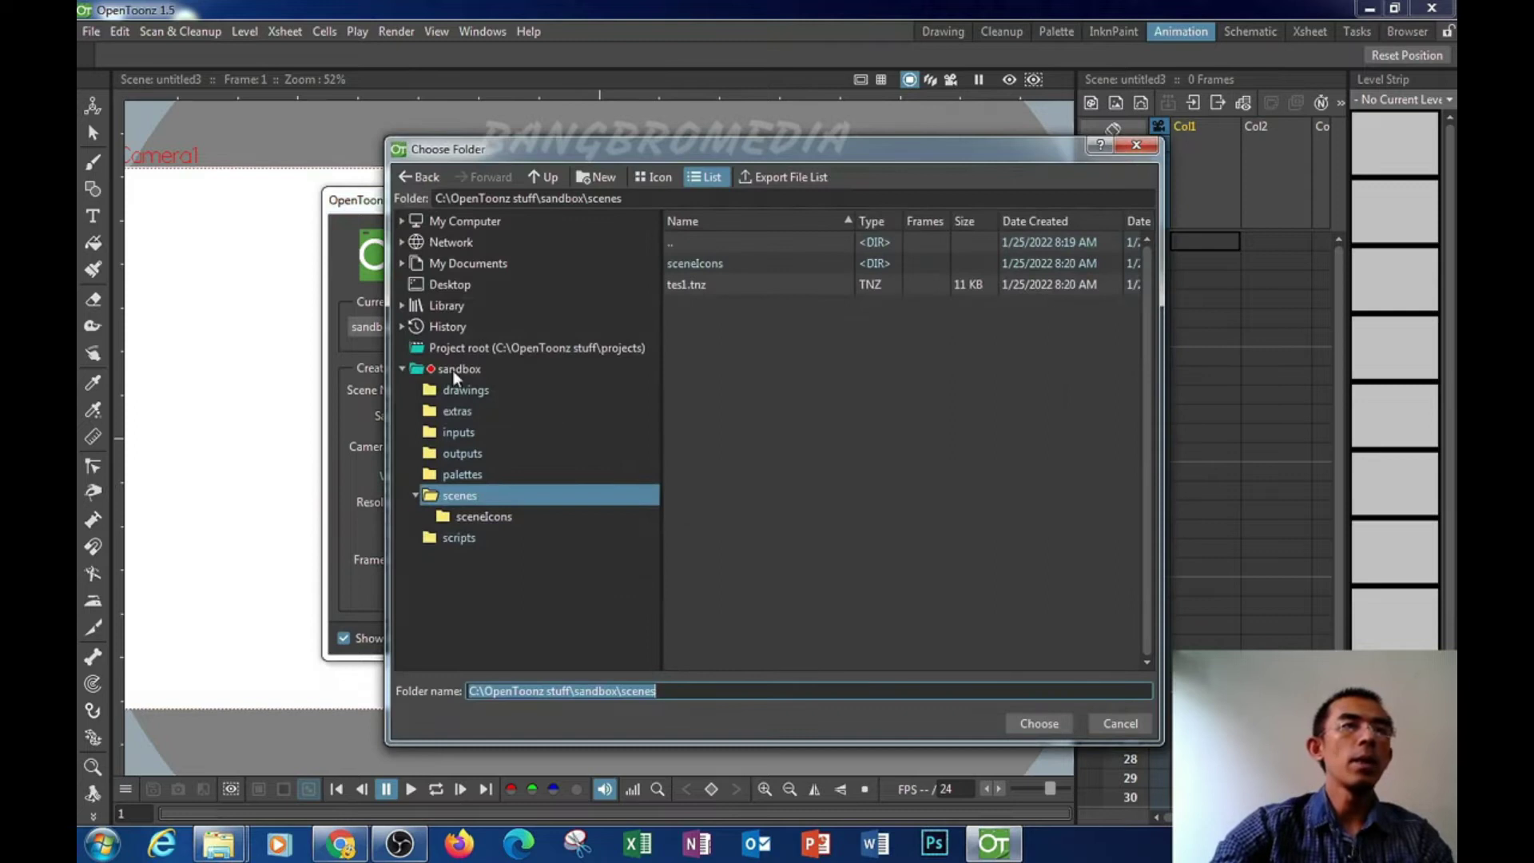
Step: Choose D:\OPENTOONZBOX as the folder in which the new scene is saved
left_click(401, 221)
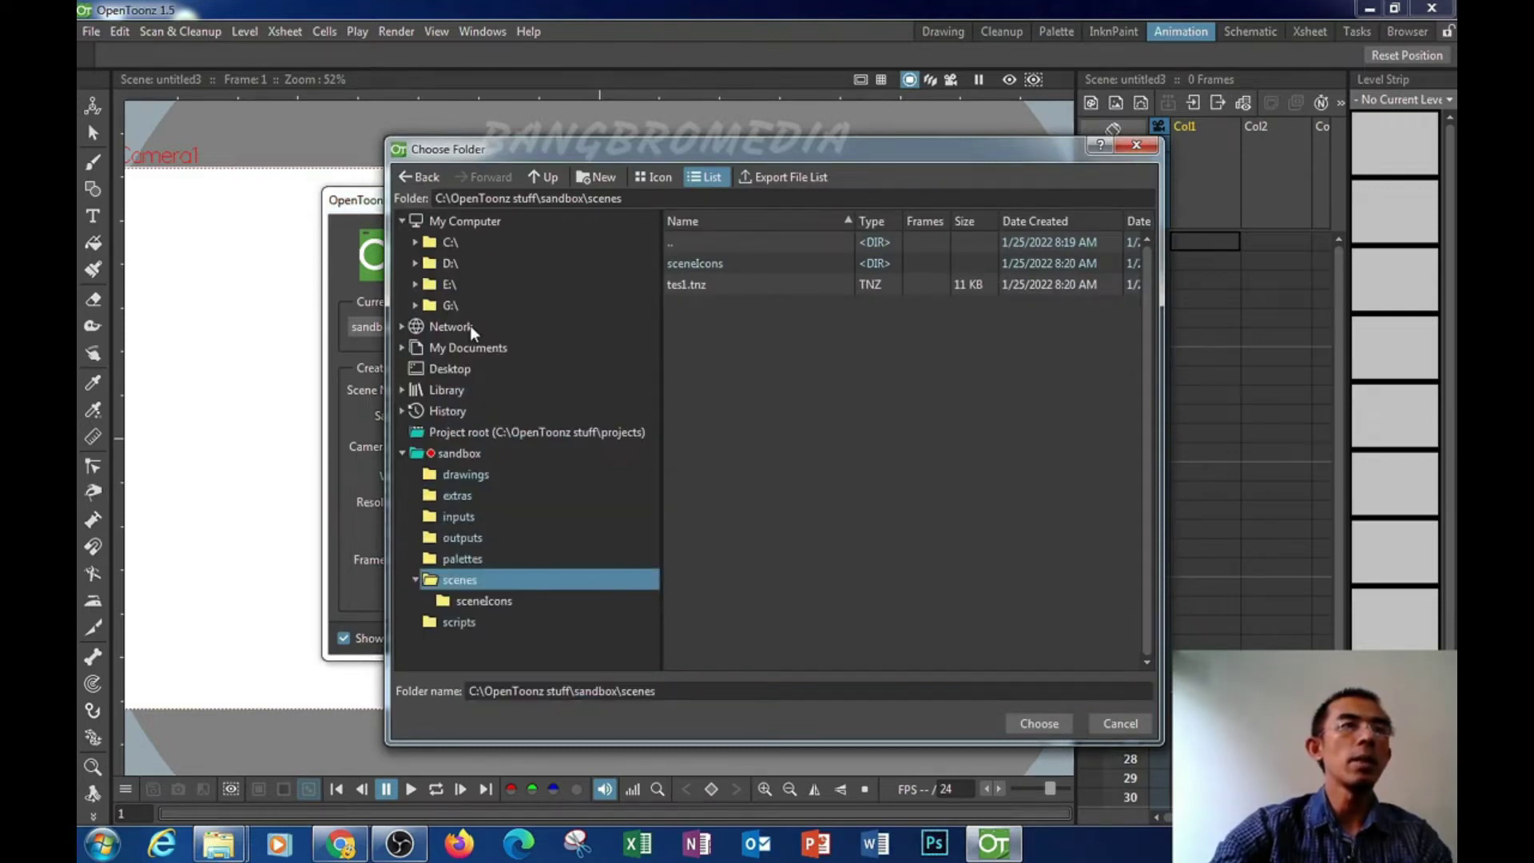
left_click(414, 263)
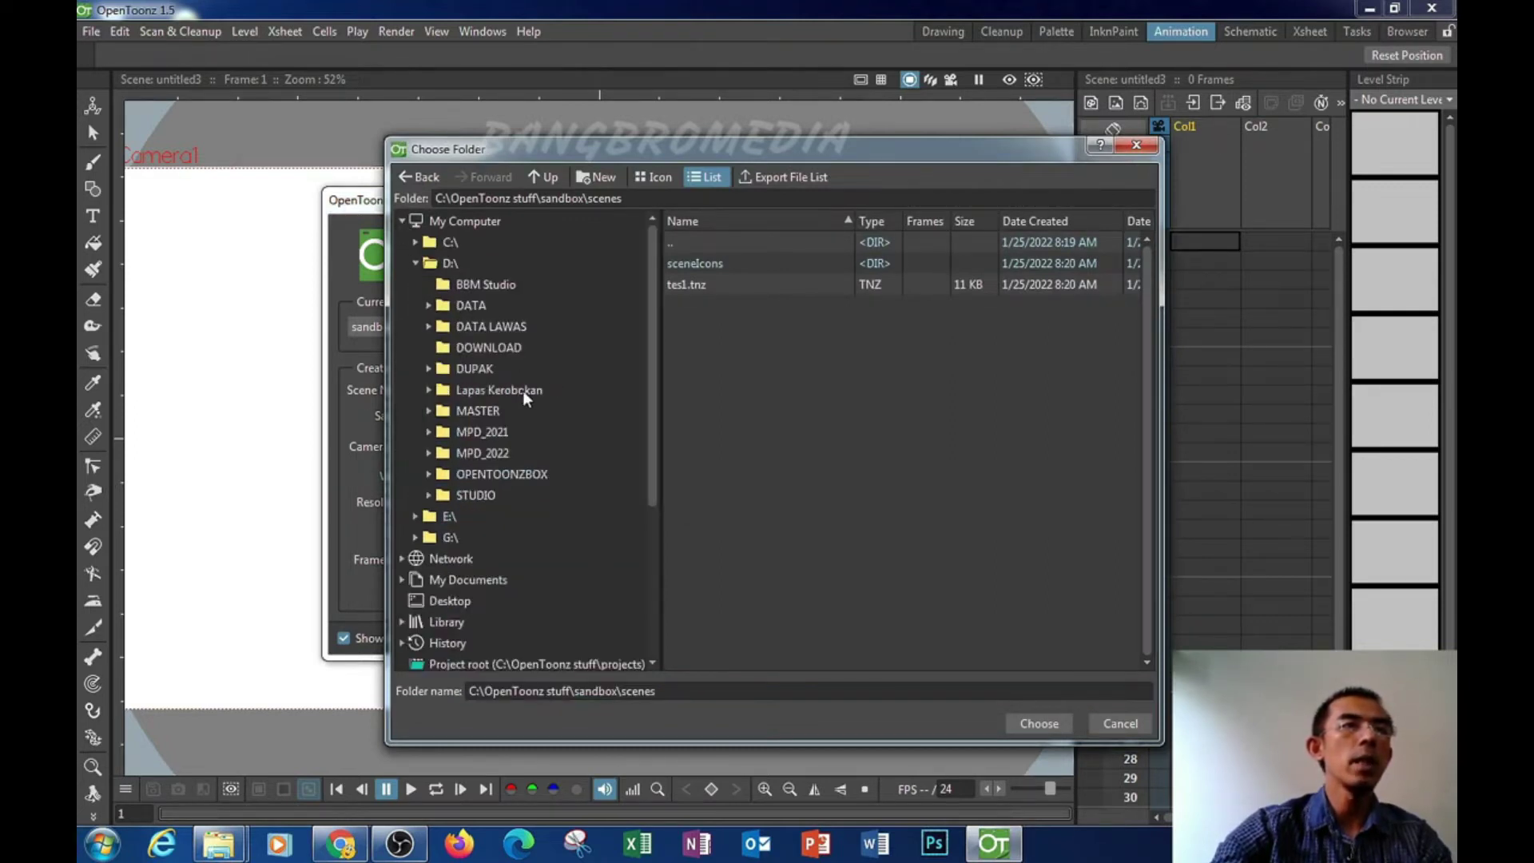
left_click(501, 474)
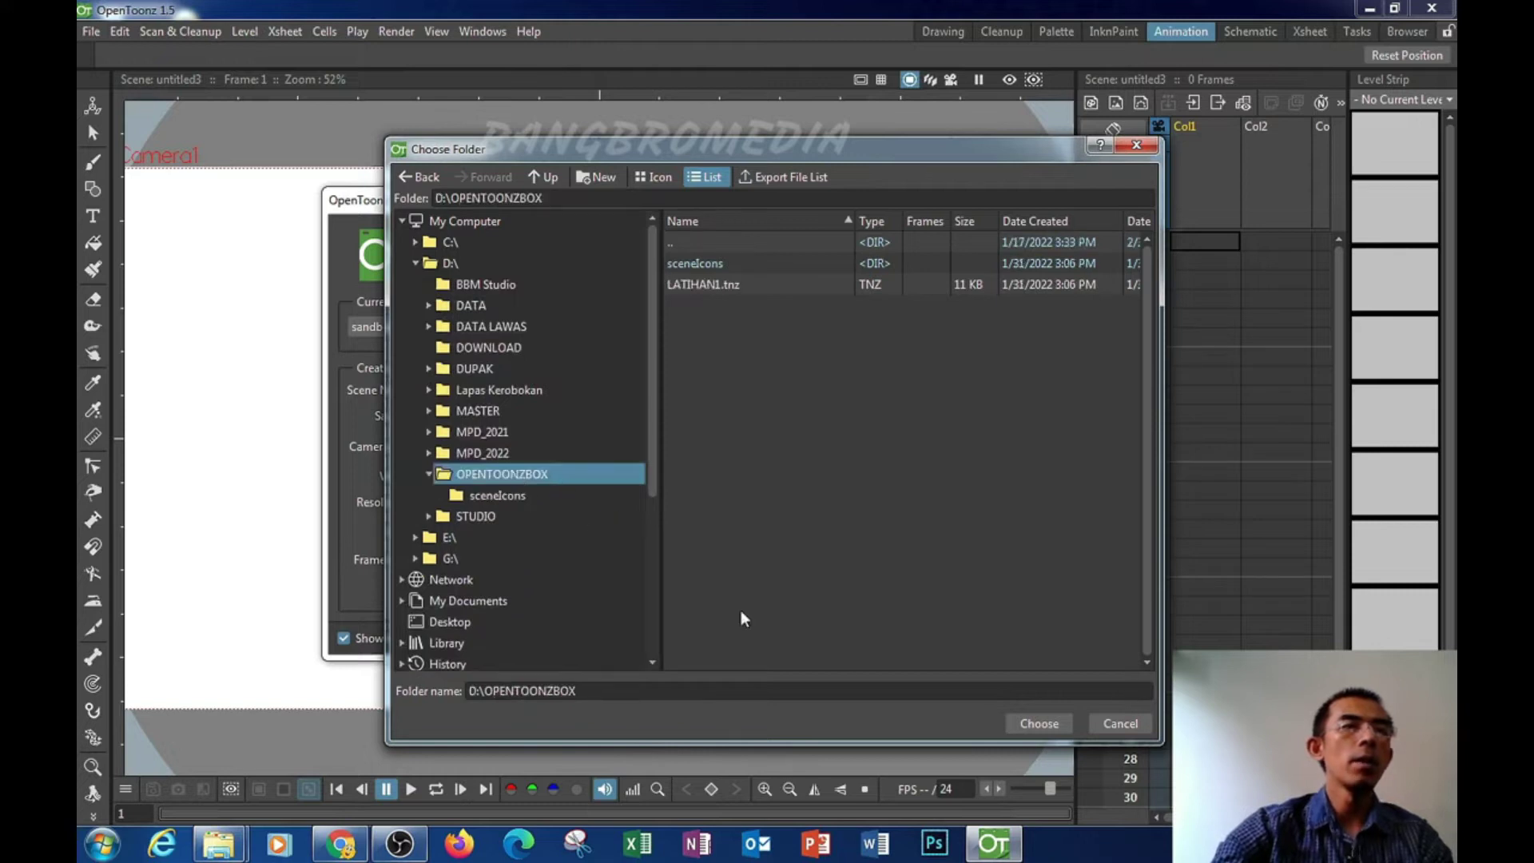
left_click(1043, 727)
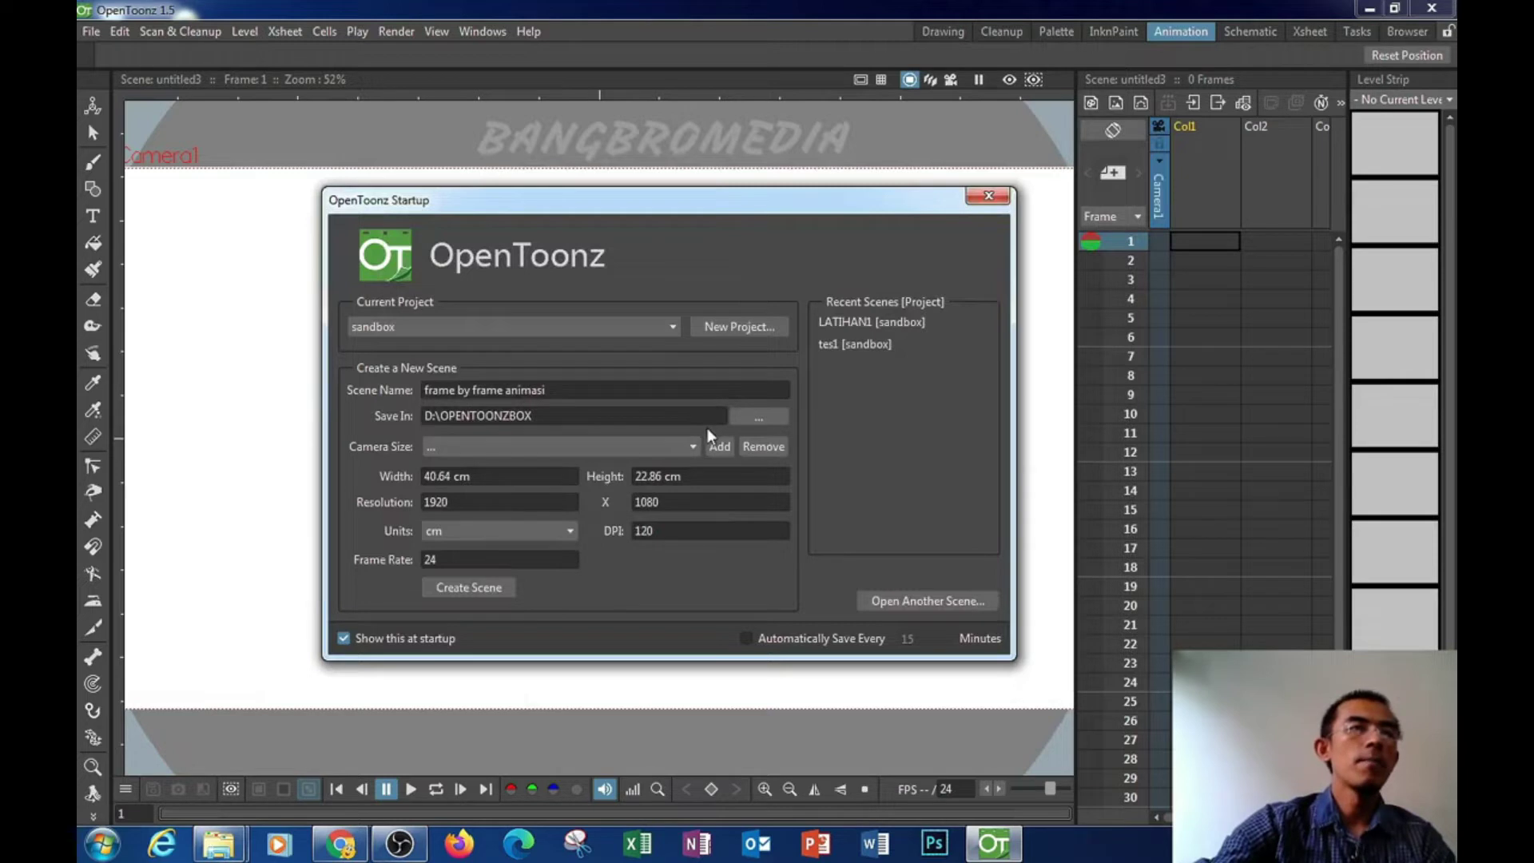
Step: Set the new scene's camera size to HD 720, 1280x720, 16/9, and create the scene
left_click(440, 446)
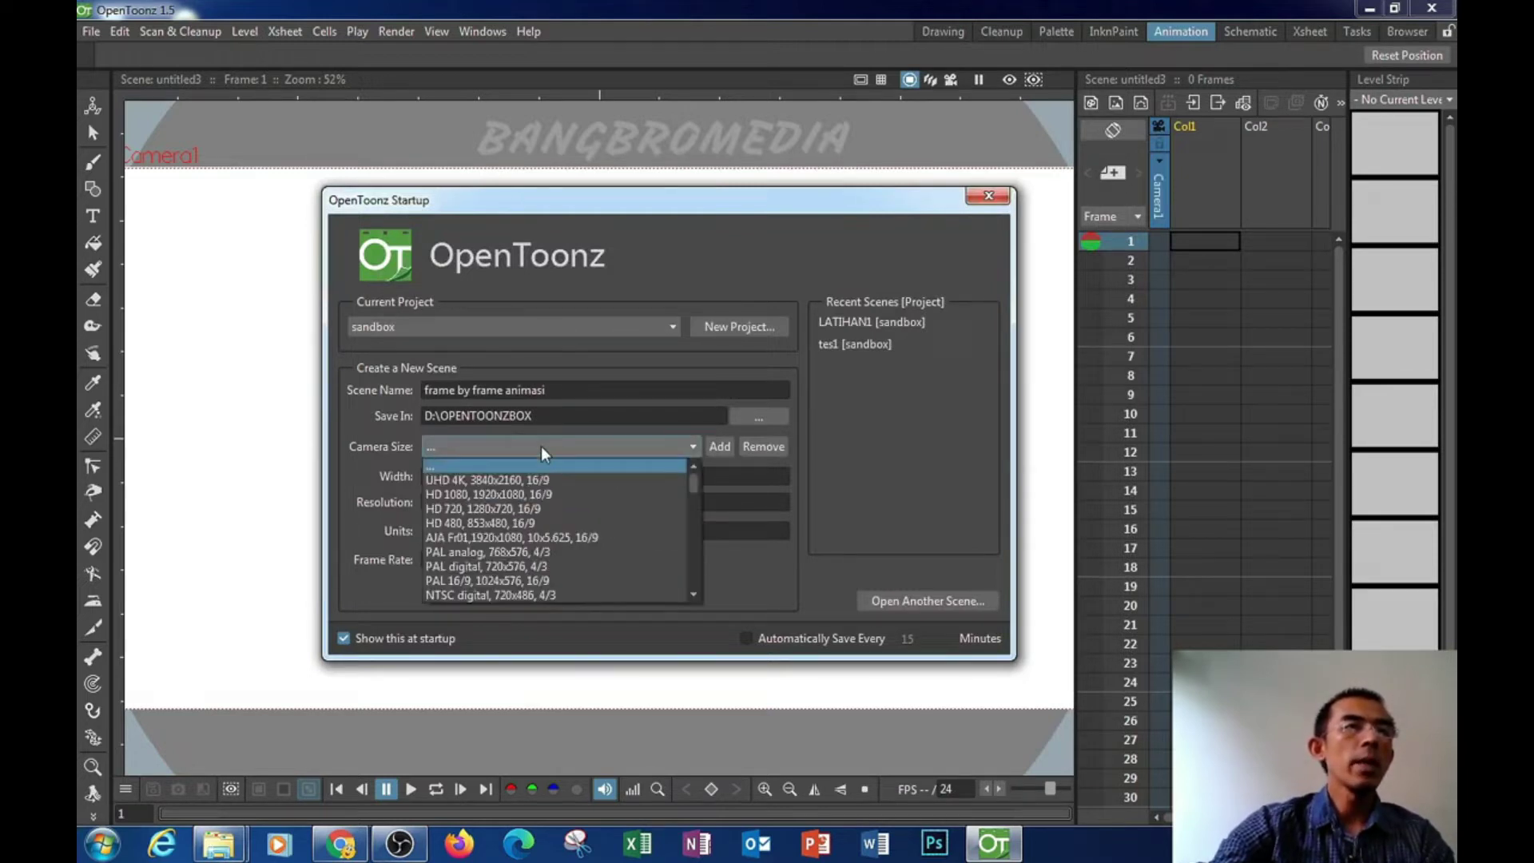
left_click(559, 508)
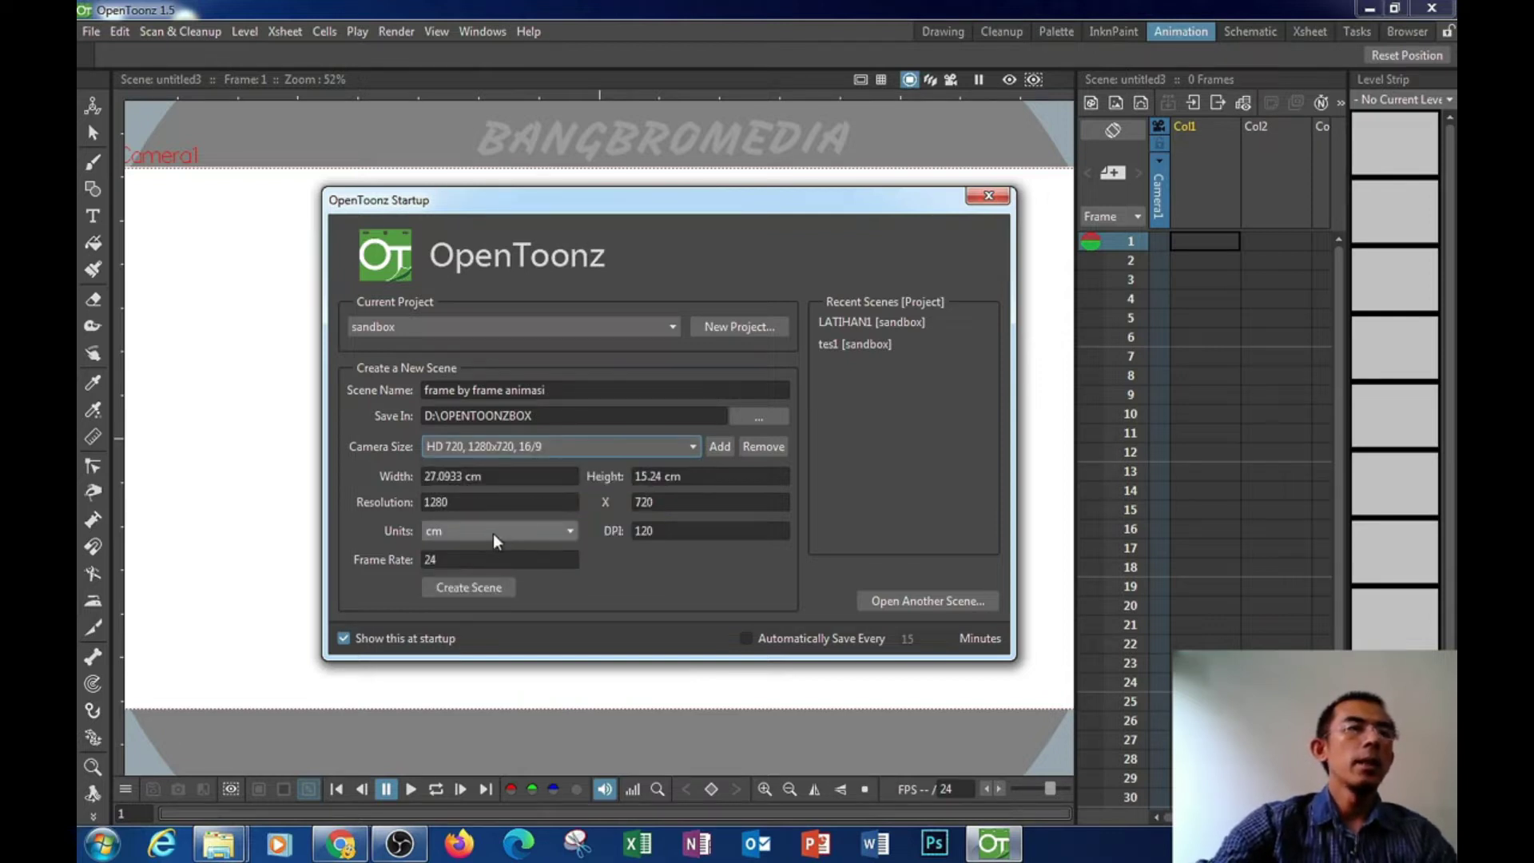
left_click(532, 559)
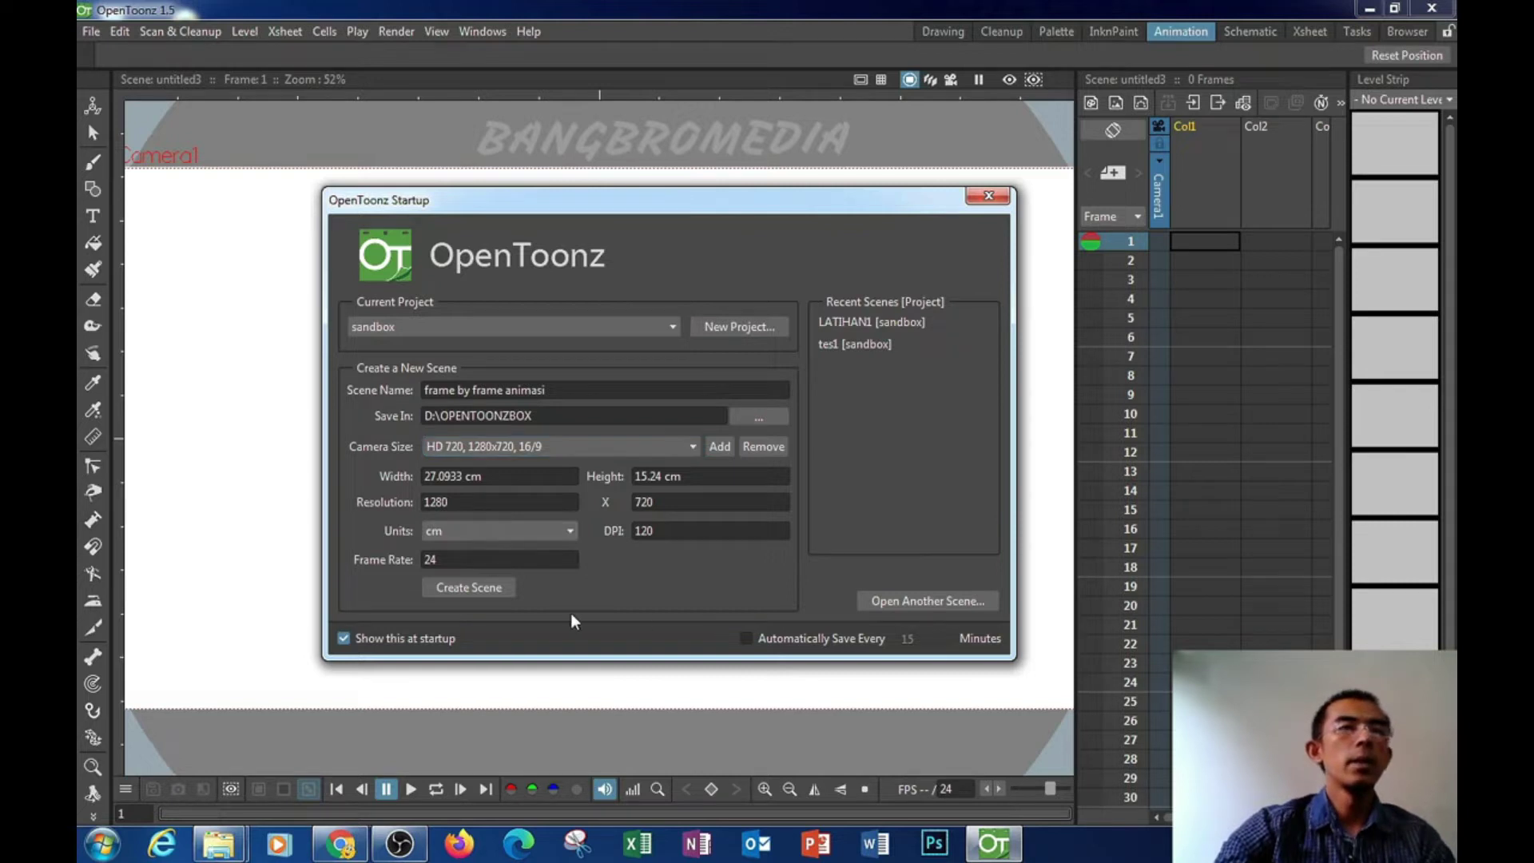
left_click(482, 589)
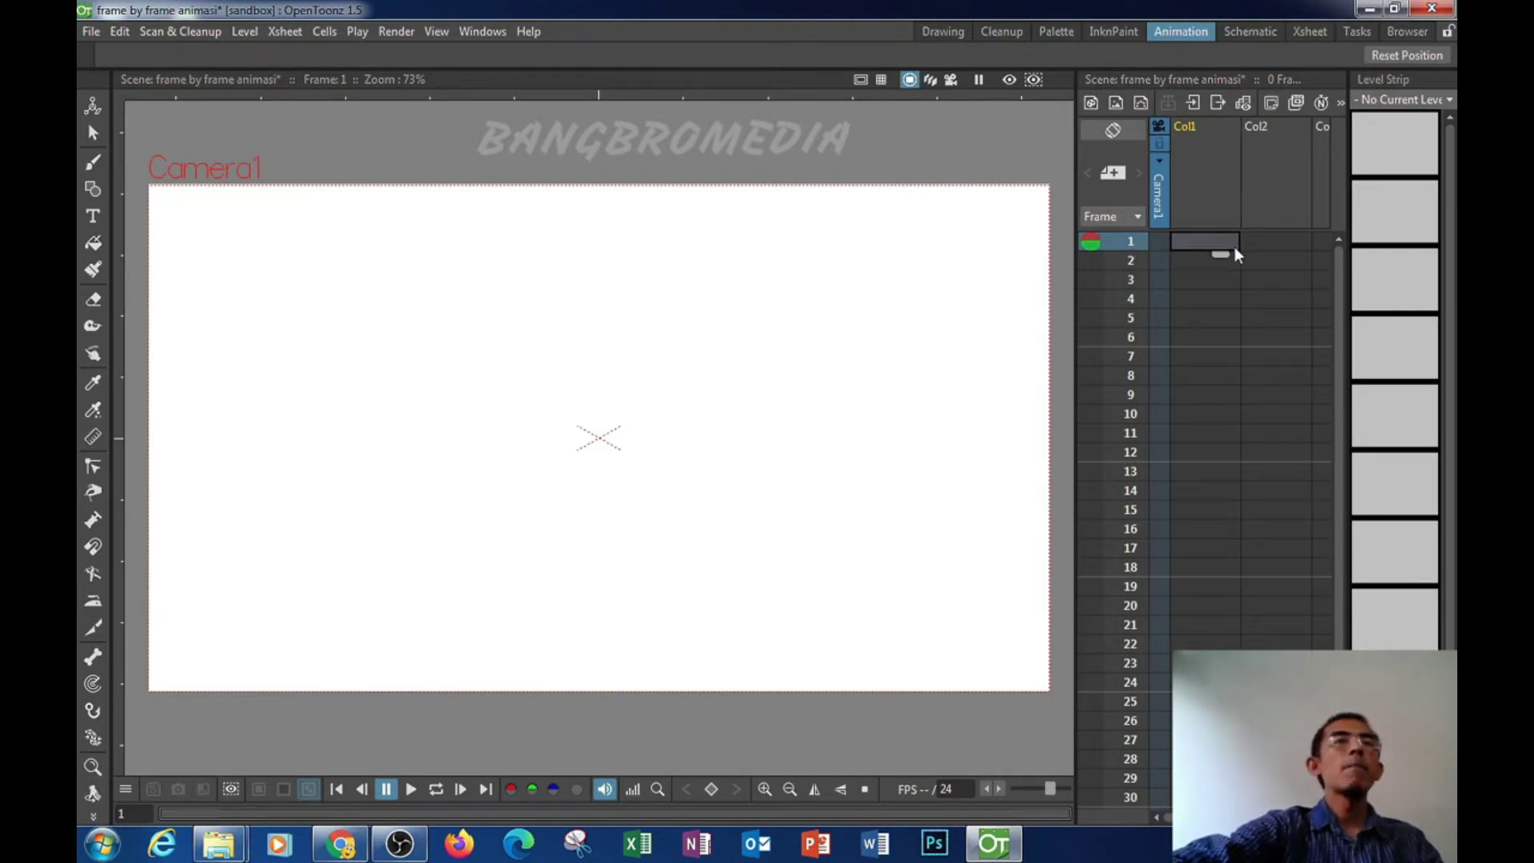
Step: Draw a ball outline with the Brush on frames 1, 3, 5 and 7 of Col1, each farther right and lower than the last
left_click(90, 165)
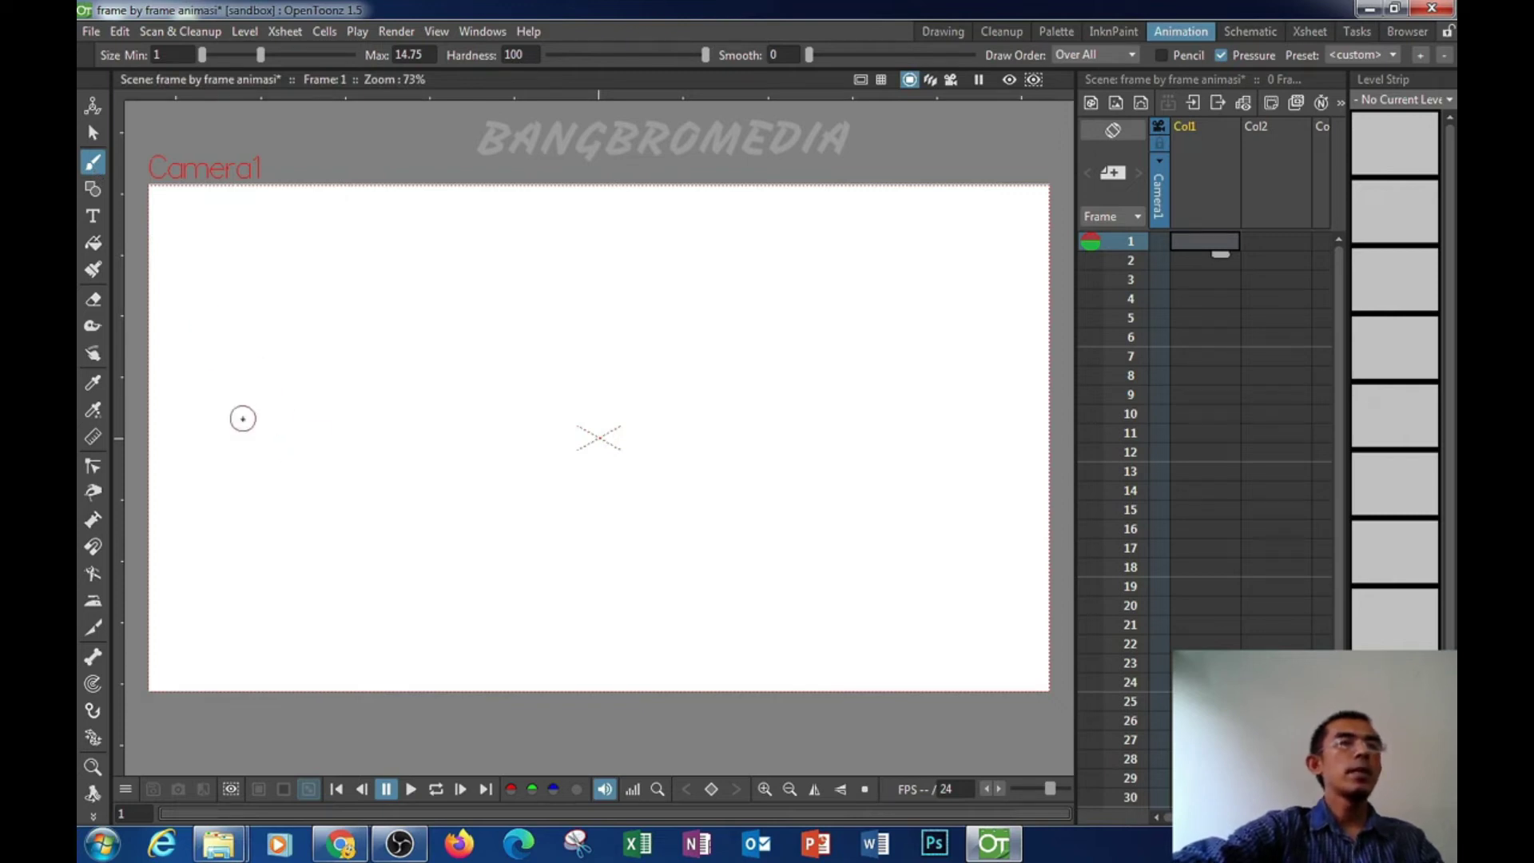
mouse_move(243, 418)
left_mouse_down()
mouse_move(291, 419)
mouse_move(300, 448)
mouse_move(244, 464)
mouse_move(248, 415)
left_mouse_up()
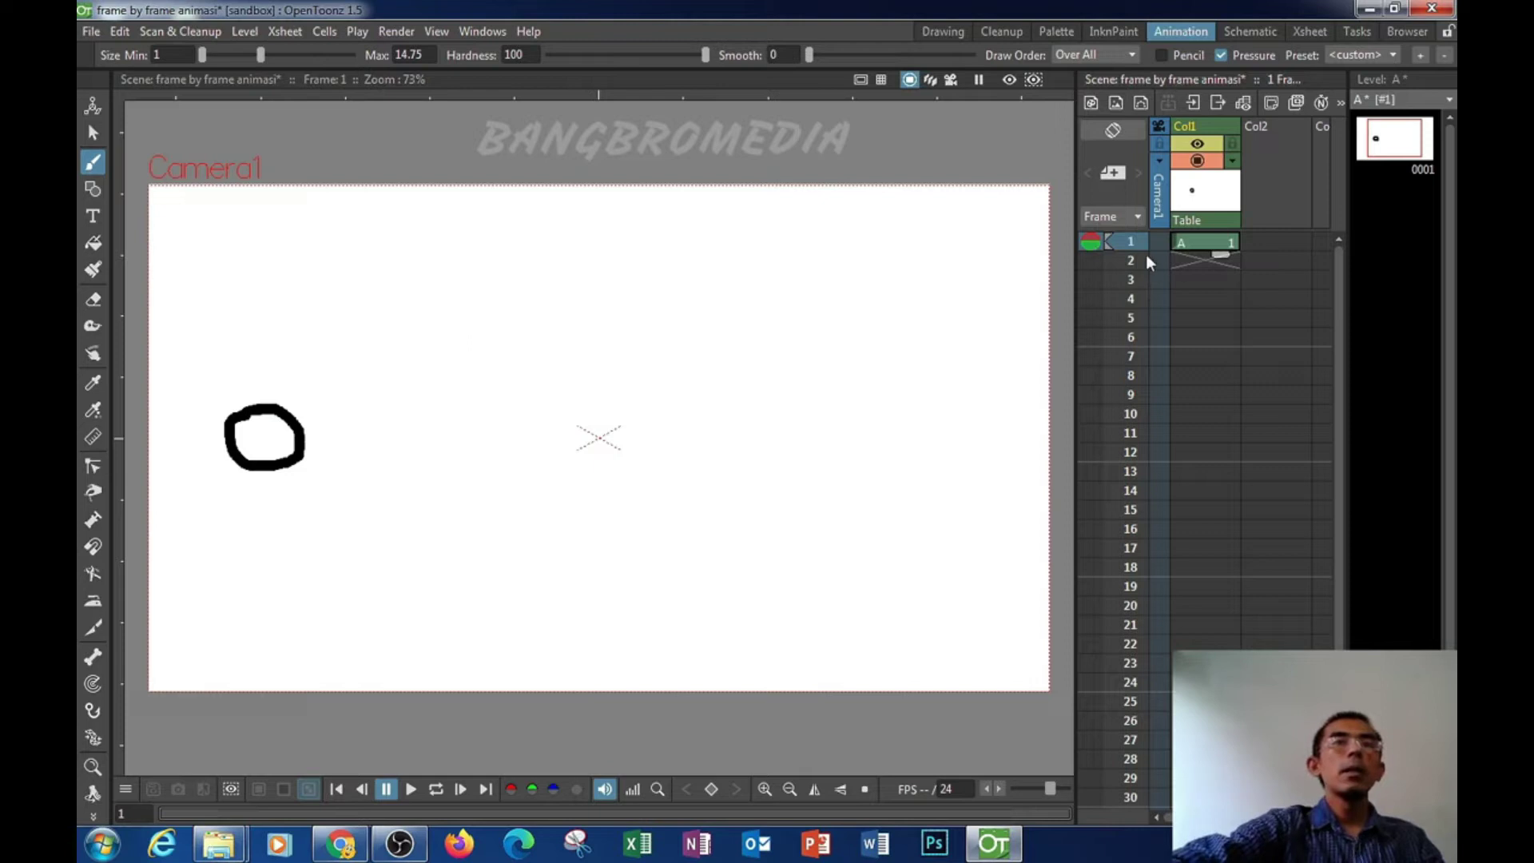
left_click(1197, 278)
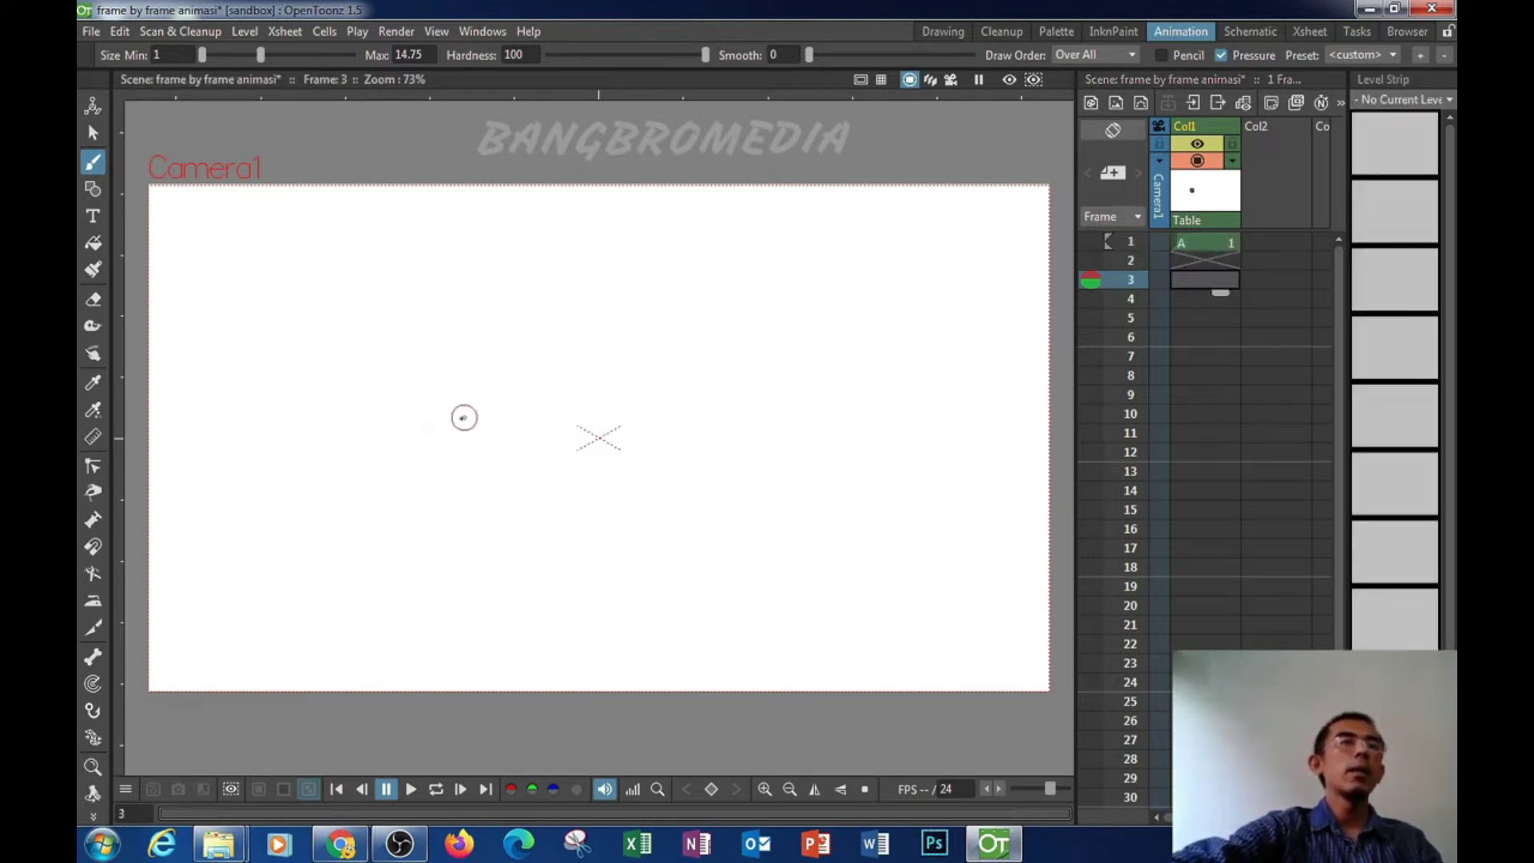
mouse_move(379, 431)
left_mouse_down()
mouse_move(417, 433)
mouse_move(440, 456)
mouse_move(425, 494)
mouse_move(390, 489)
mouse_move(382, 429)
left_mouse_up()
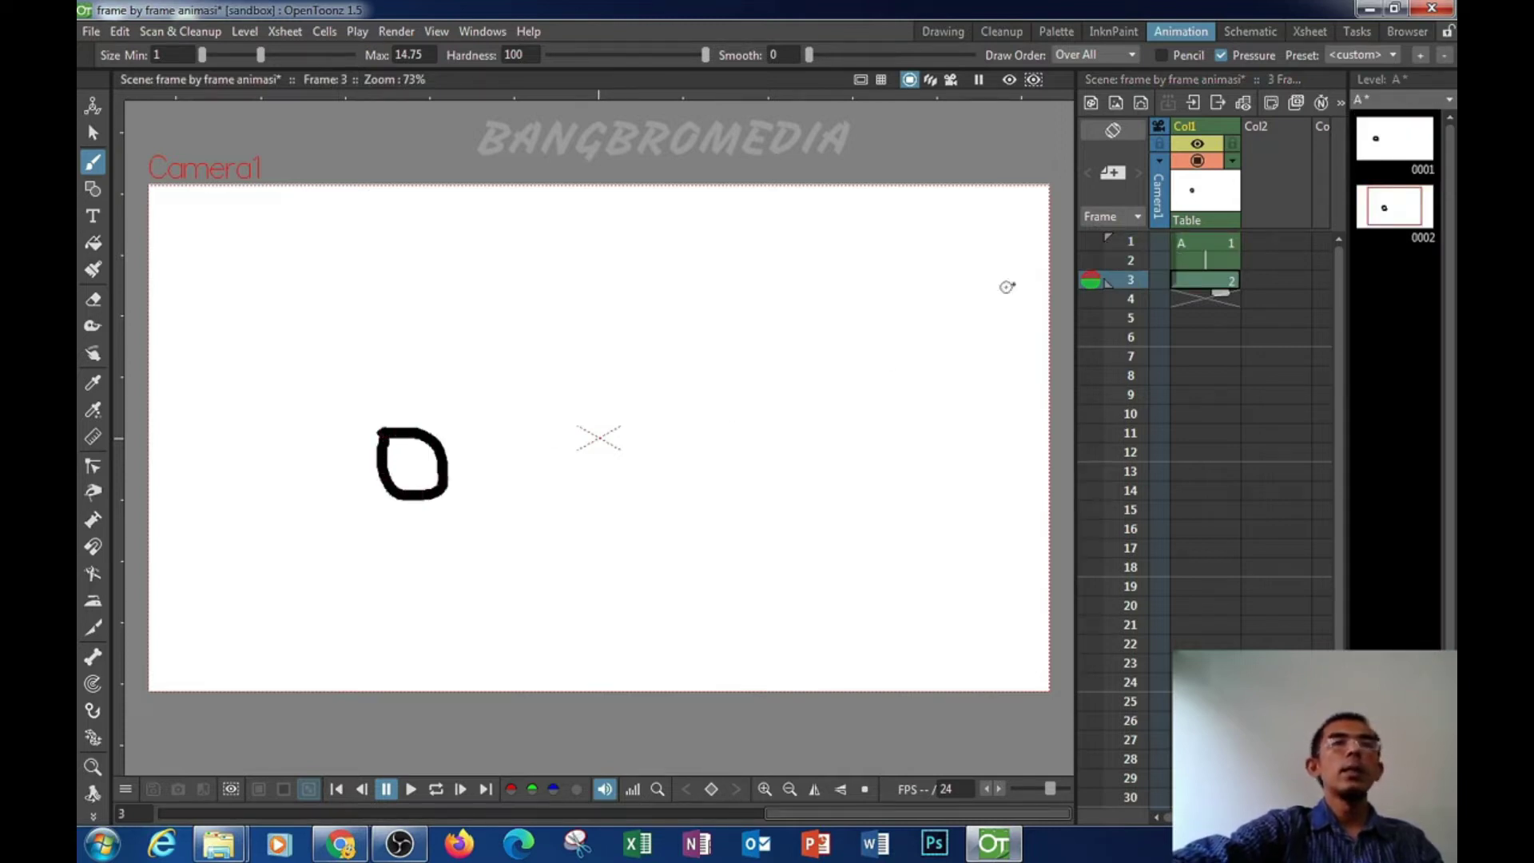
left_click(1202, 317)
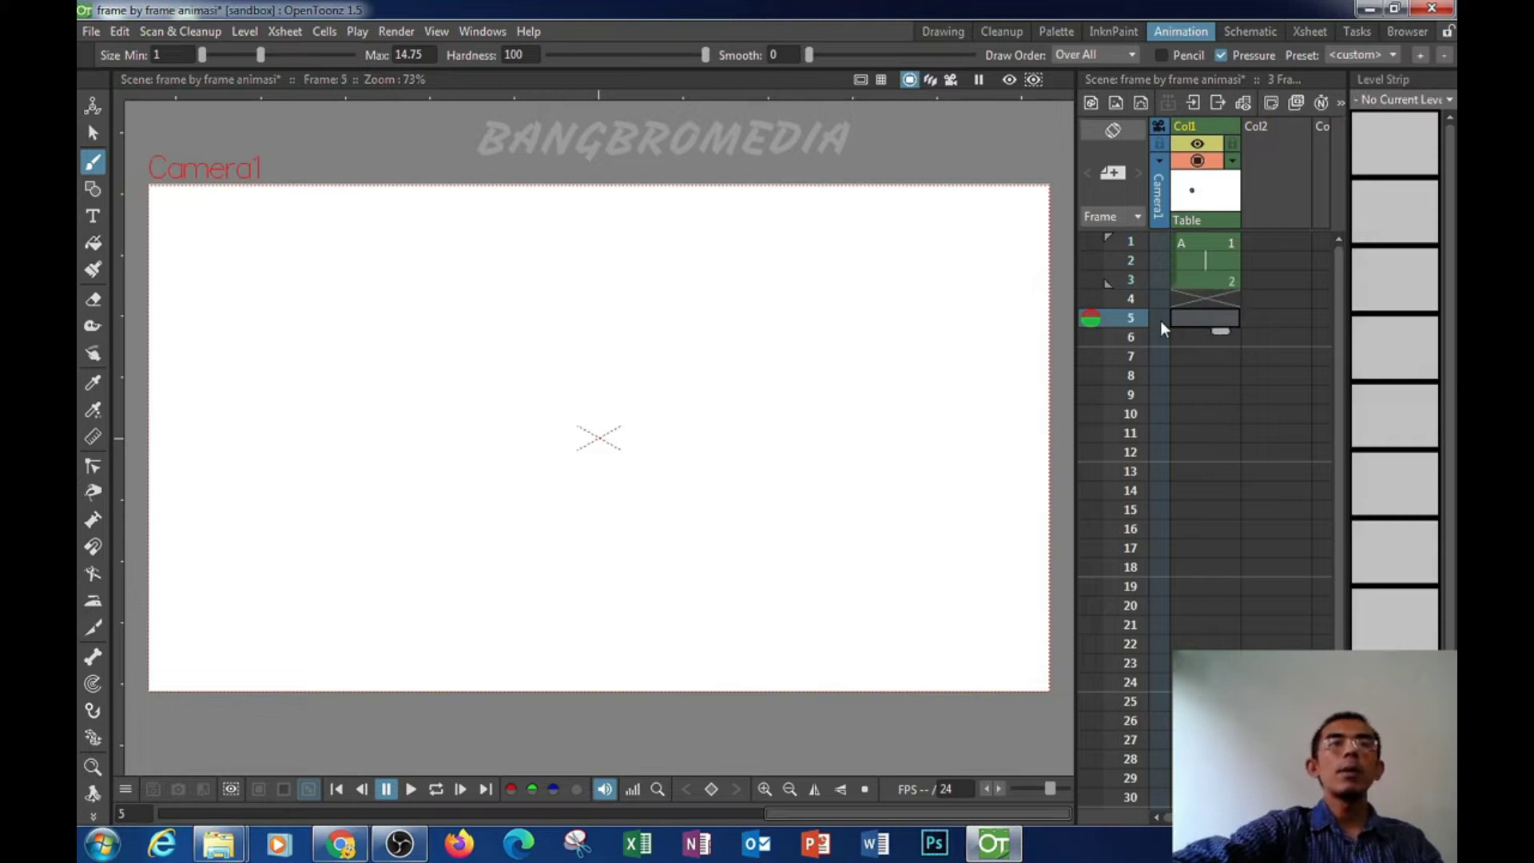
mouse_move(540, 480)
left_mouse_down()
mouse_move(563, 555)
mouse_move(527, 553)
mouse_move(544, 481)
left_mouse_up()
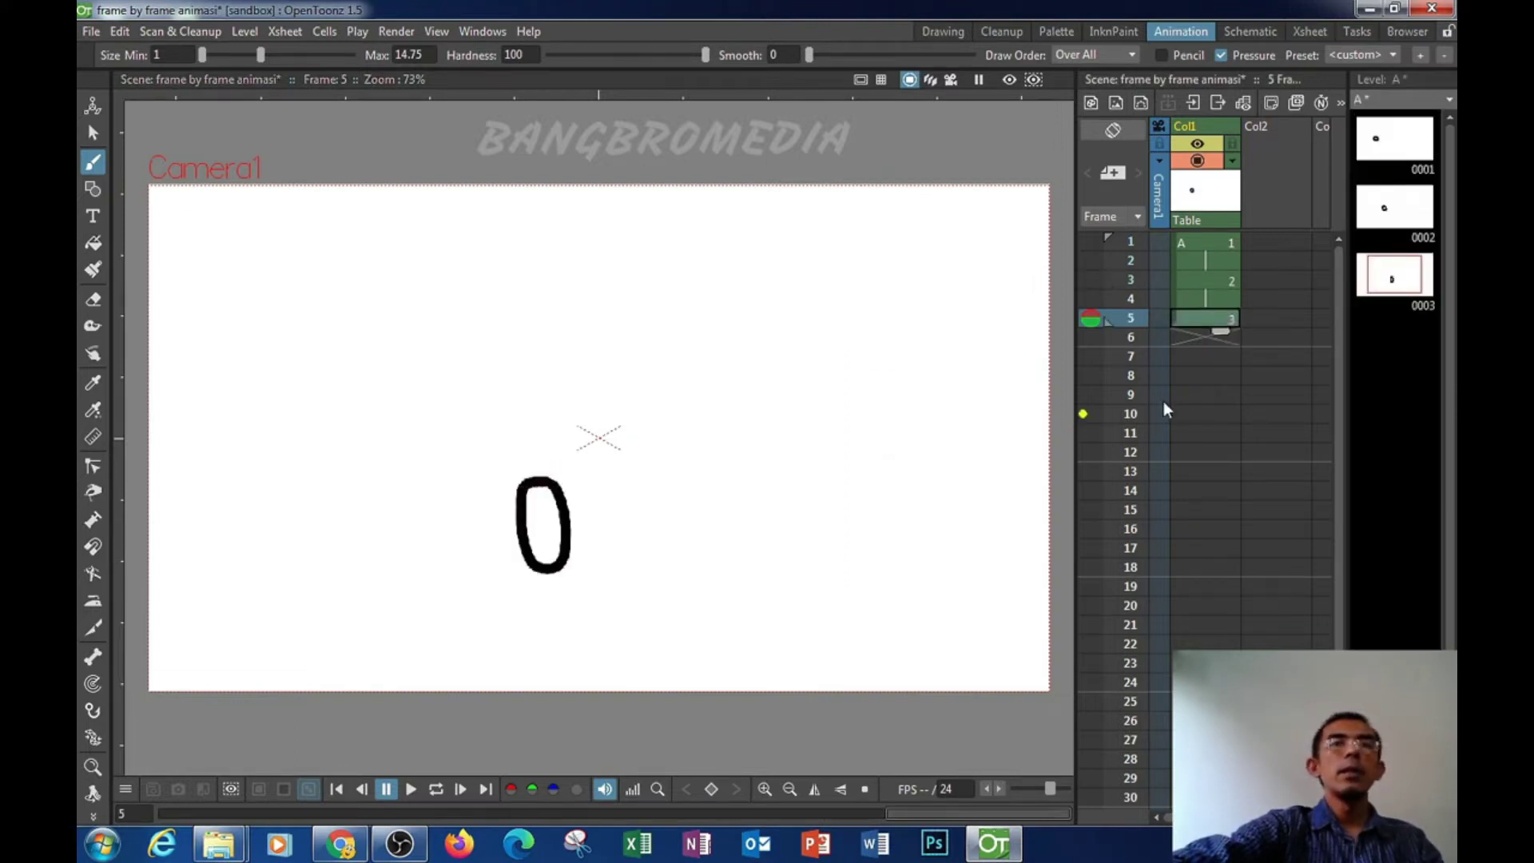
left_click(1199, 360)
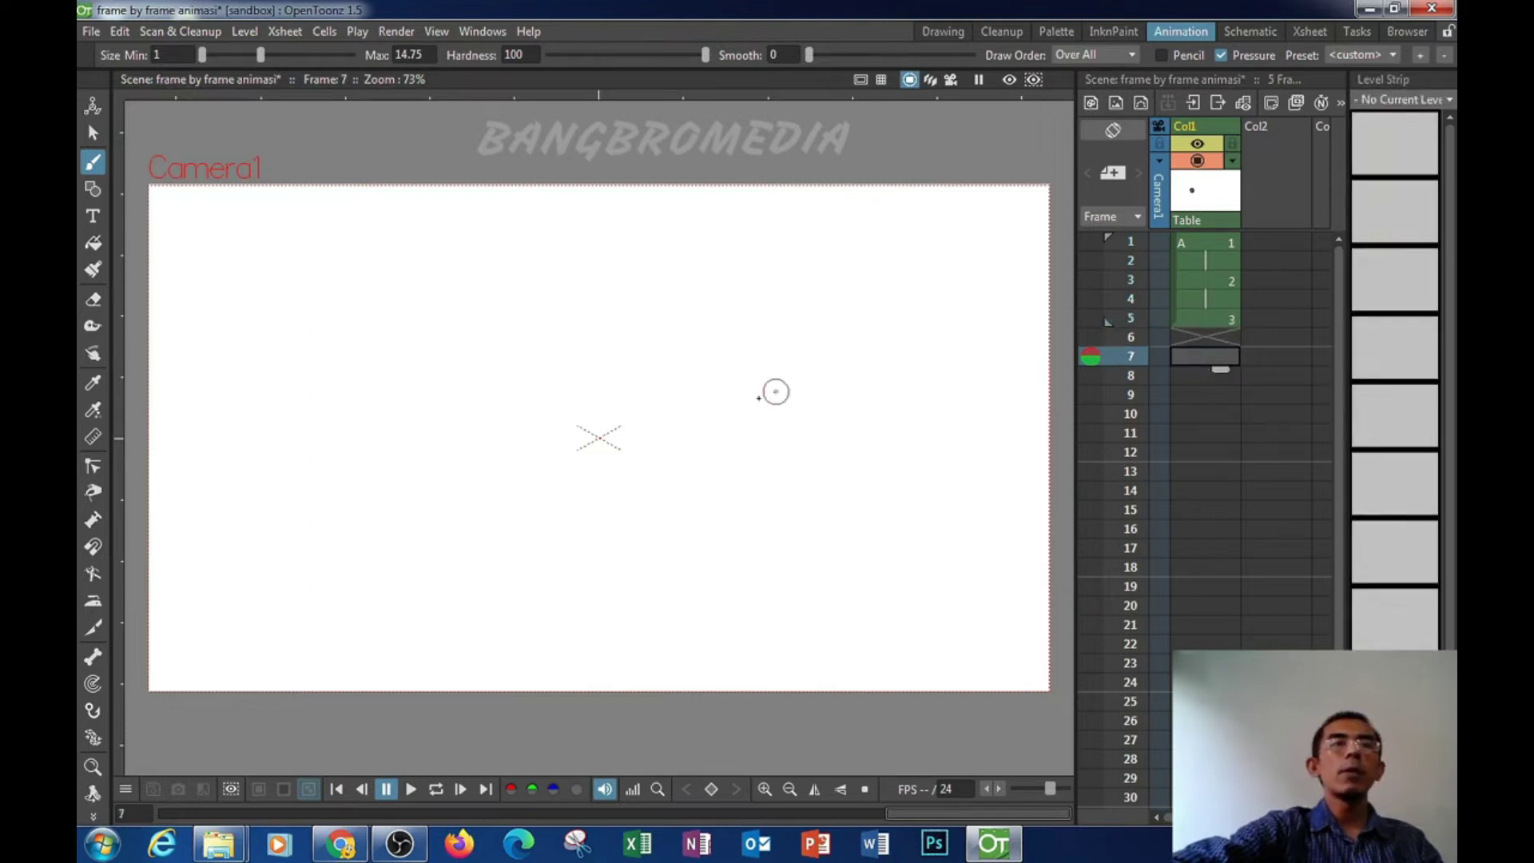
mouse_move(639, 513)
left_mouse_down()
mouse_move(693, 549)
mouse_move(692, 589)
mouse_move(647, 580)
mouse_move(654, 514)
left_mouse_up()
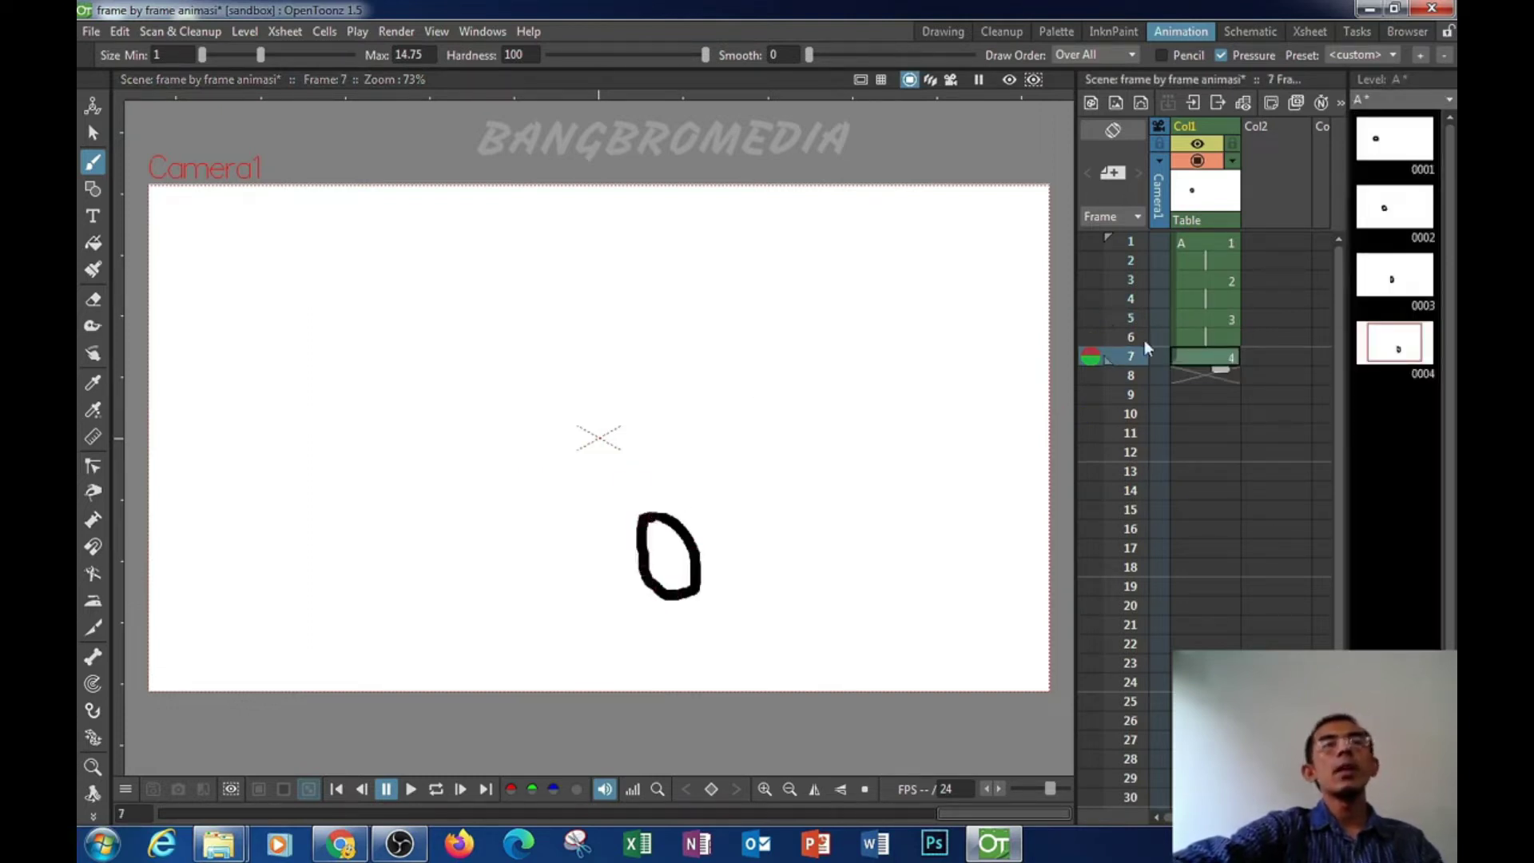
Step: Review the ball drawings in Col1 from frame 1 through frame 7
left_click(1259, 282)
left_click(1211, 238)
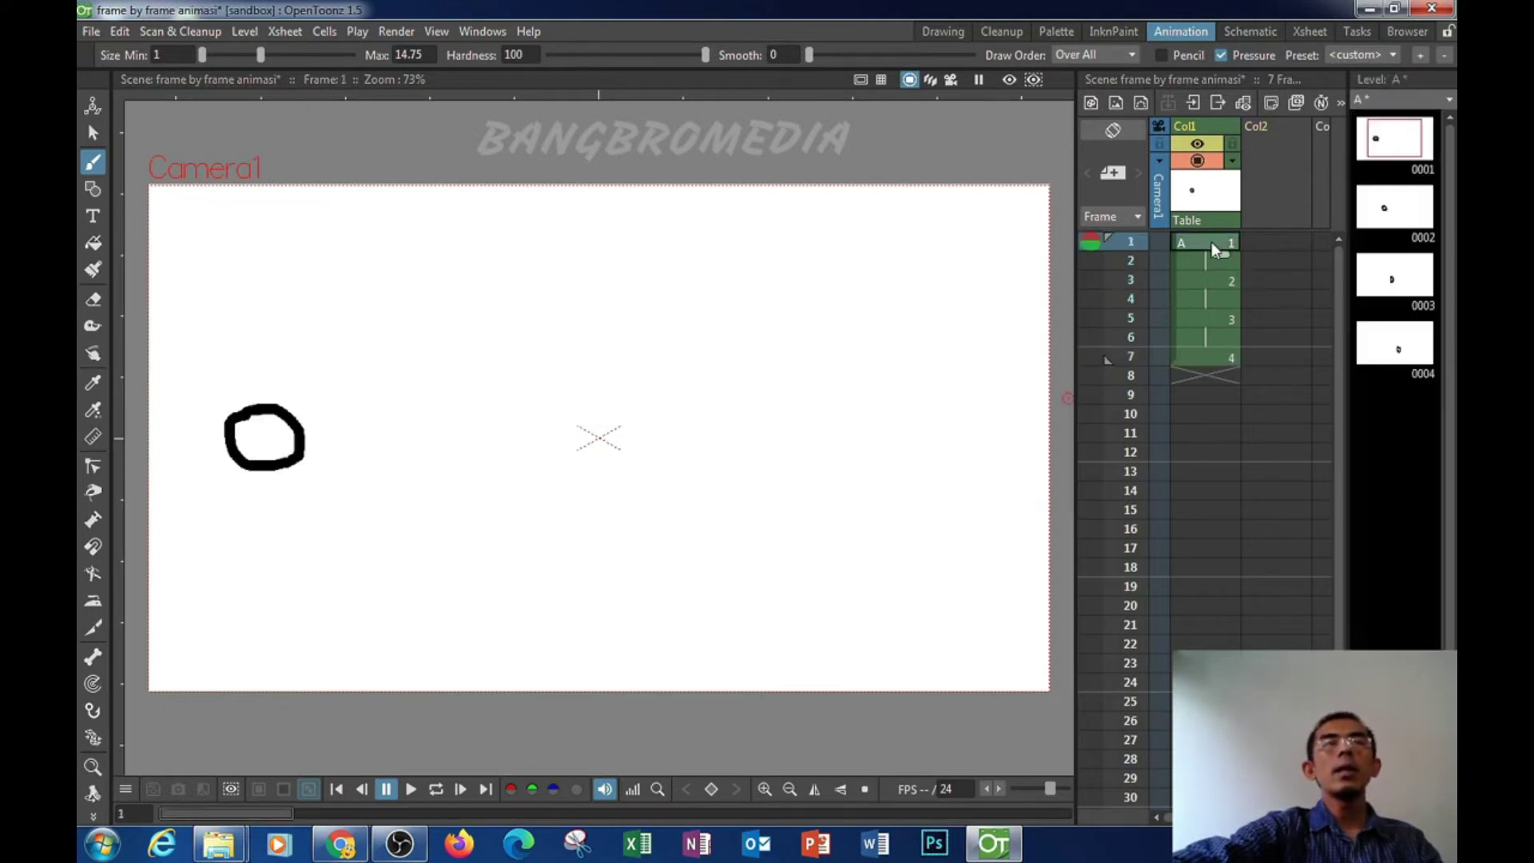
left_click(1211, 262)
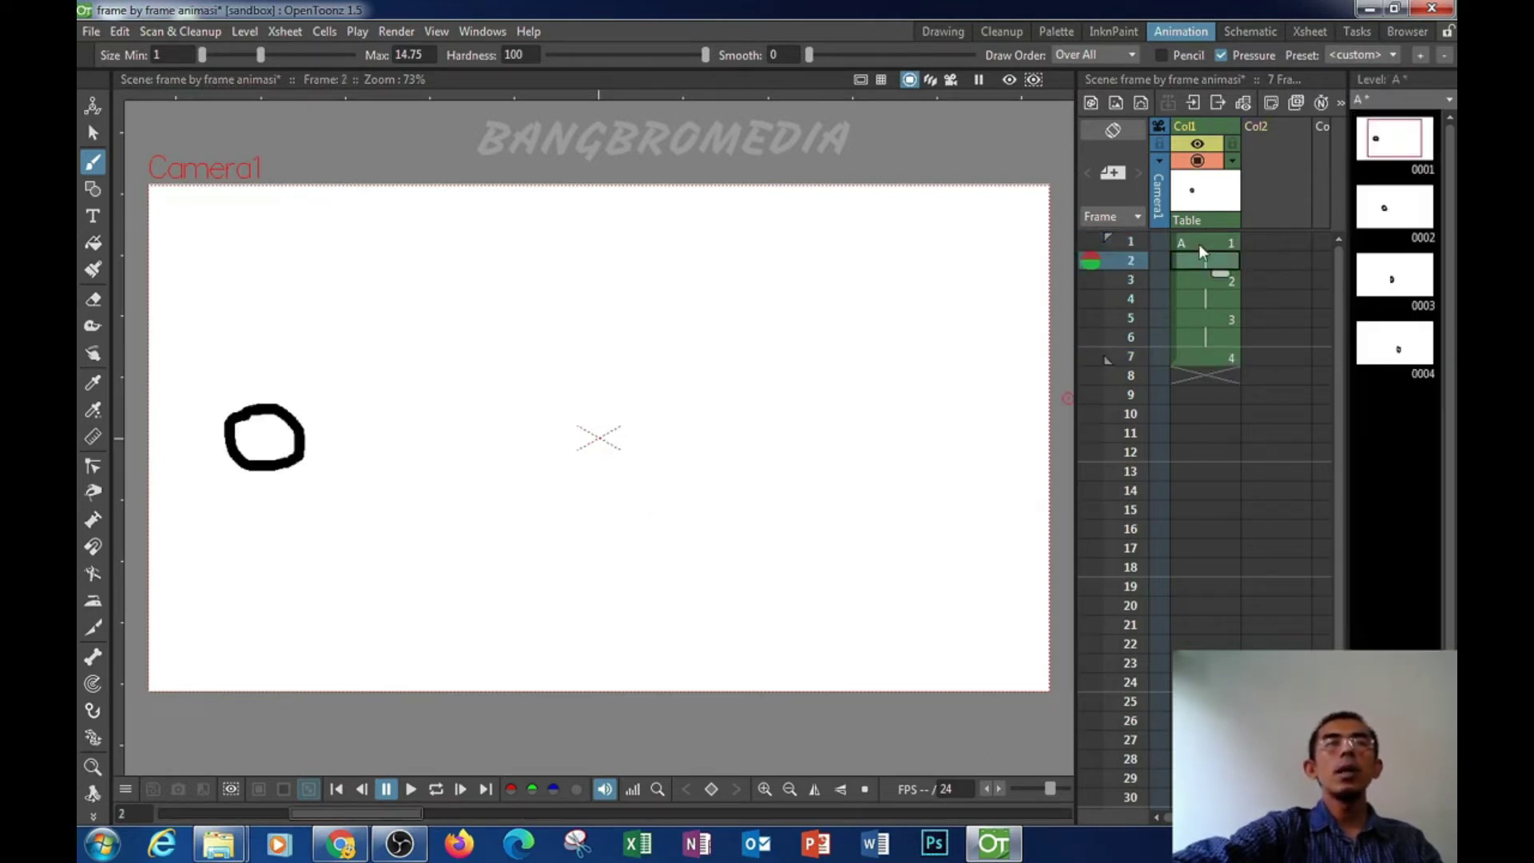
left_click(1198, 243)
left_click(1199, 278)
left_click(1206, 320)
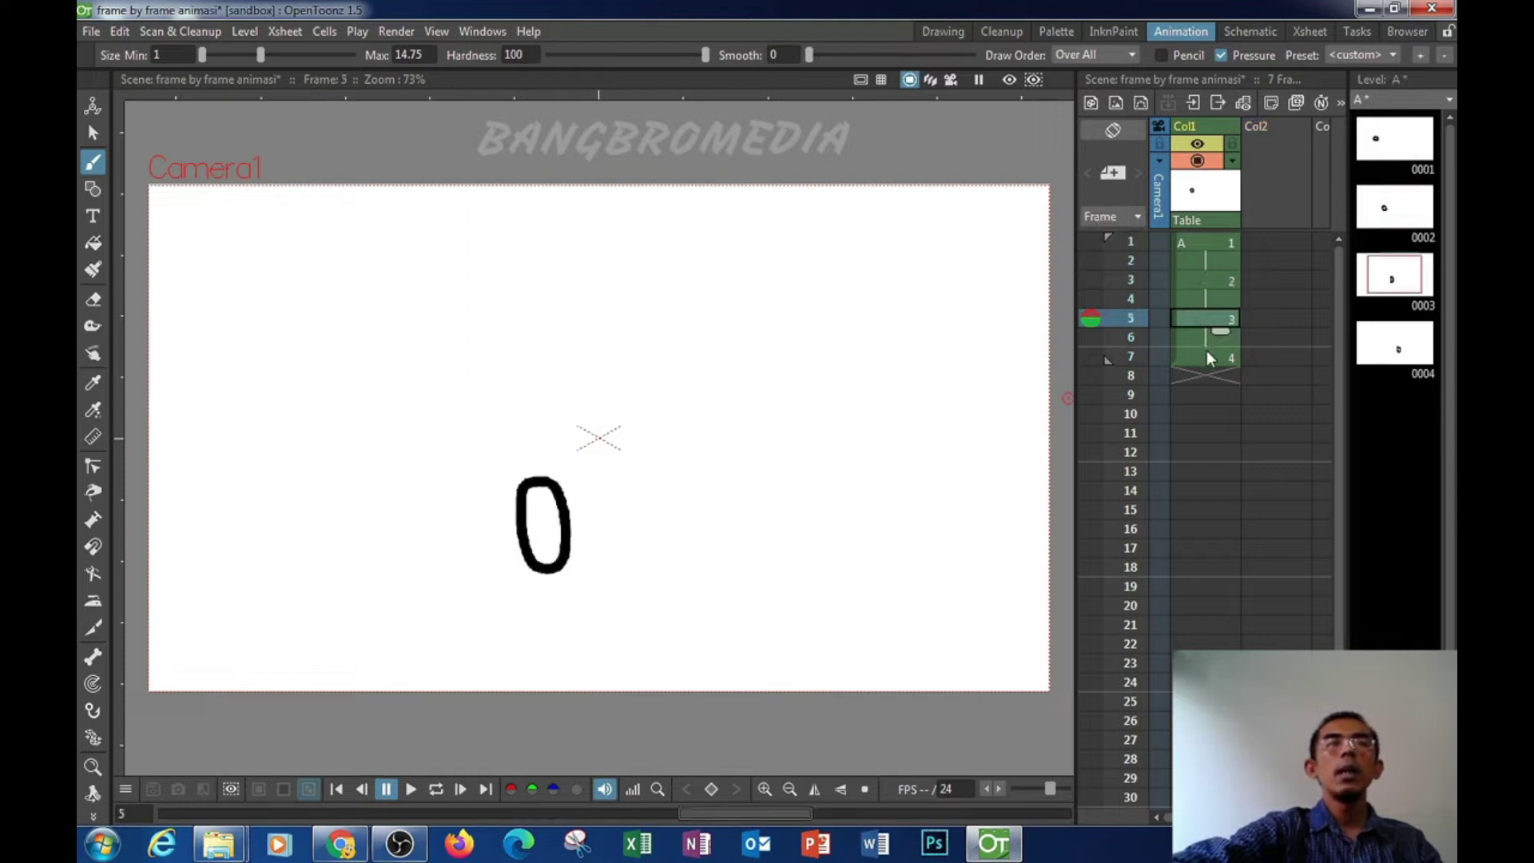
left_click(1206, 351)
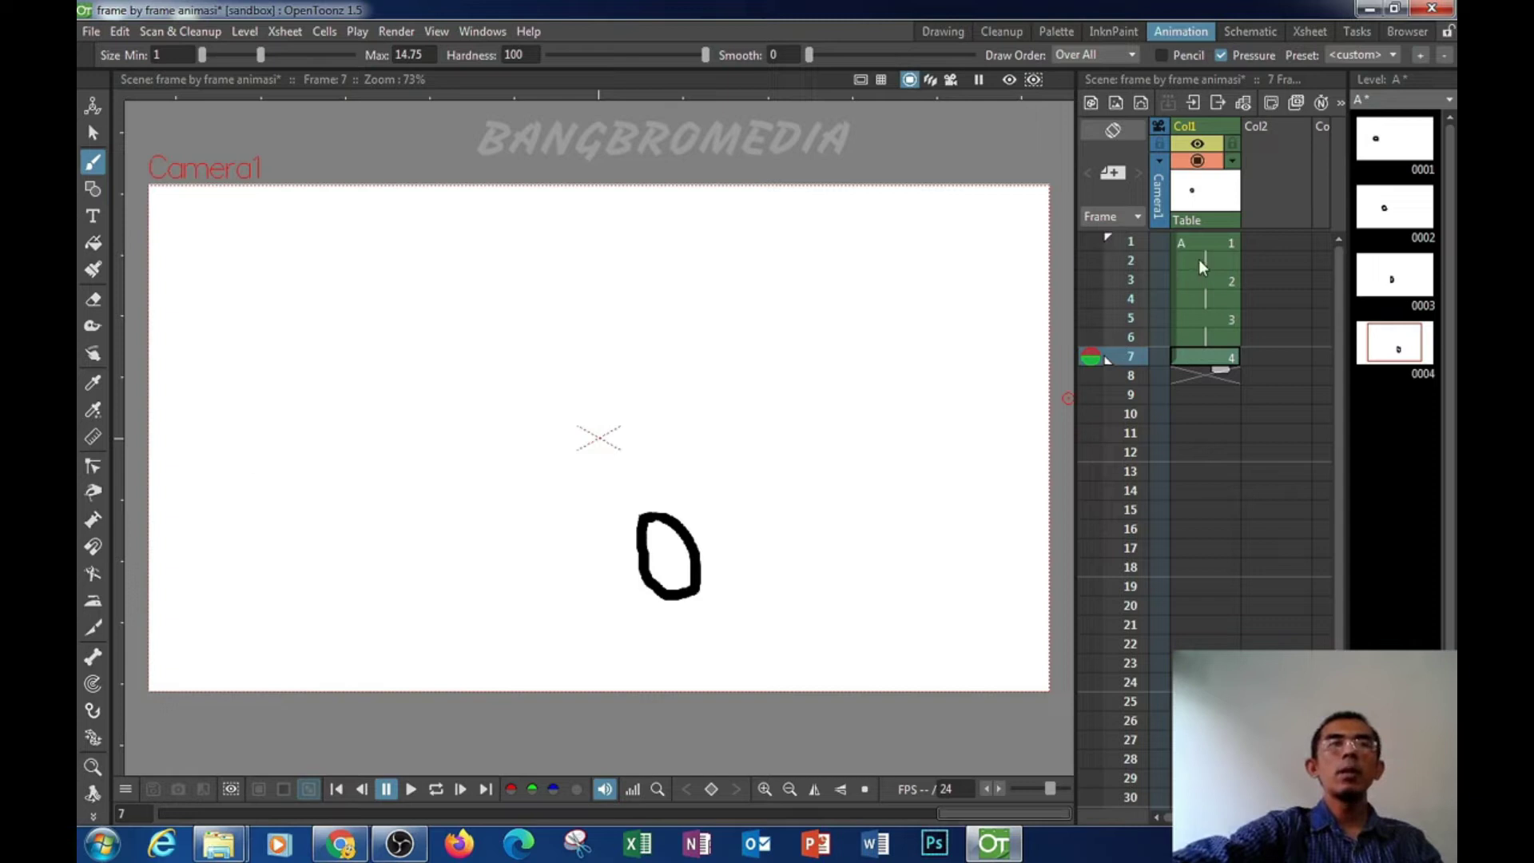
Step: Compare the drawings at the first and last frames of the playback range, frames 1 and 7
left_click(1133, 242)
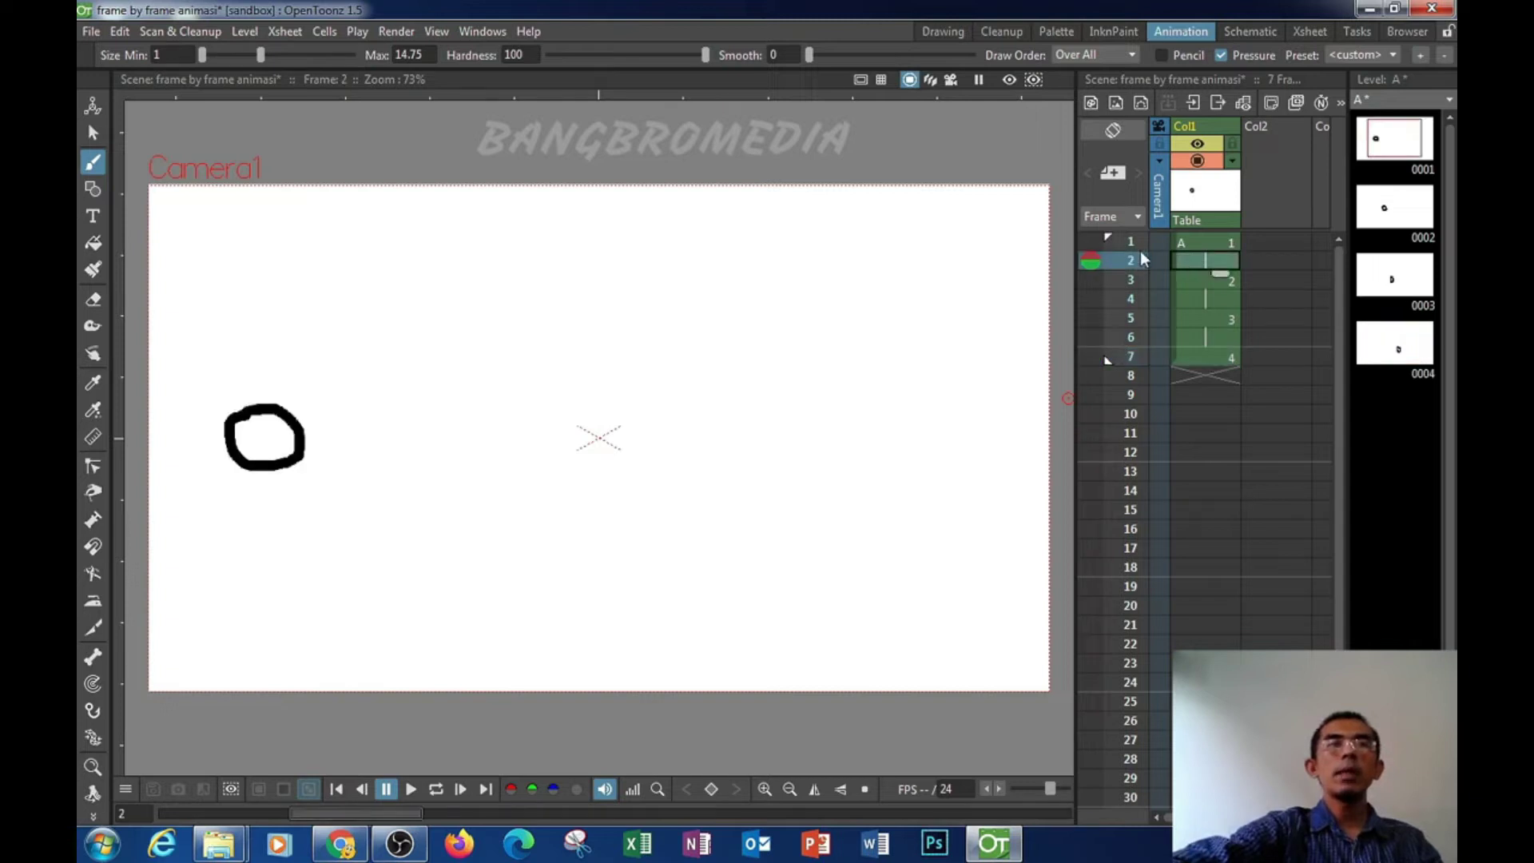
left_click(1200, 346)
left_click(1189, 246)
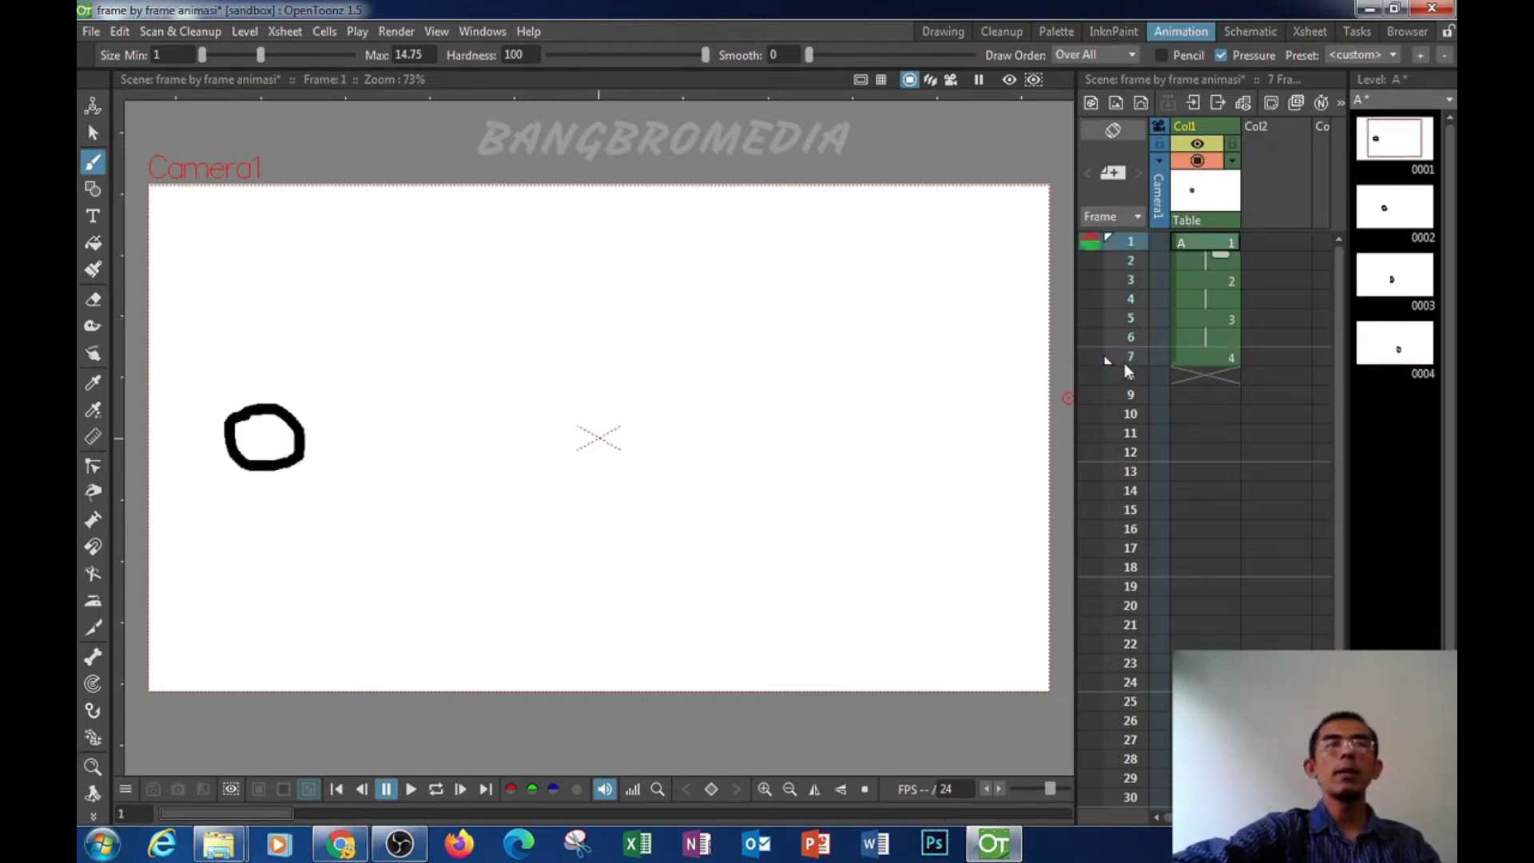
left_click(1127, 357)
left_click(1192, 242)
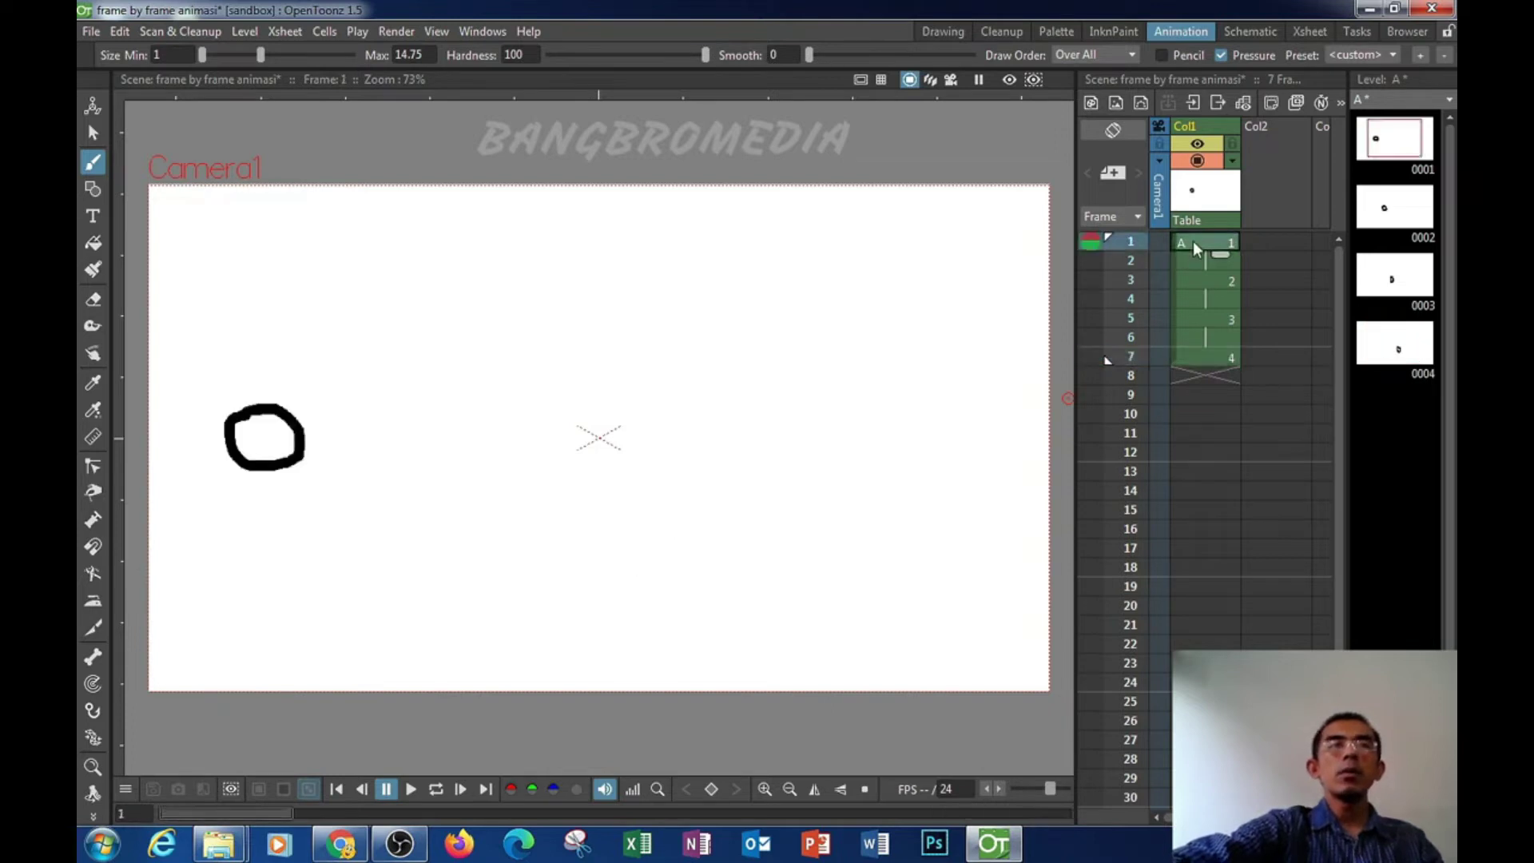
left_click(1191, 359)
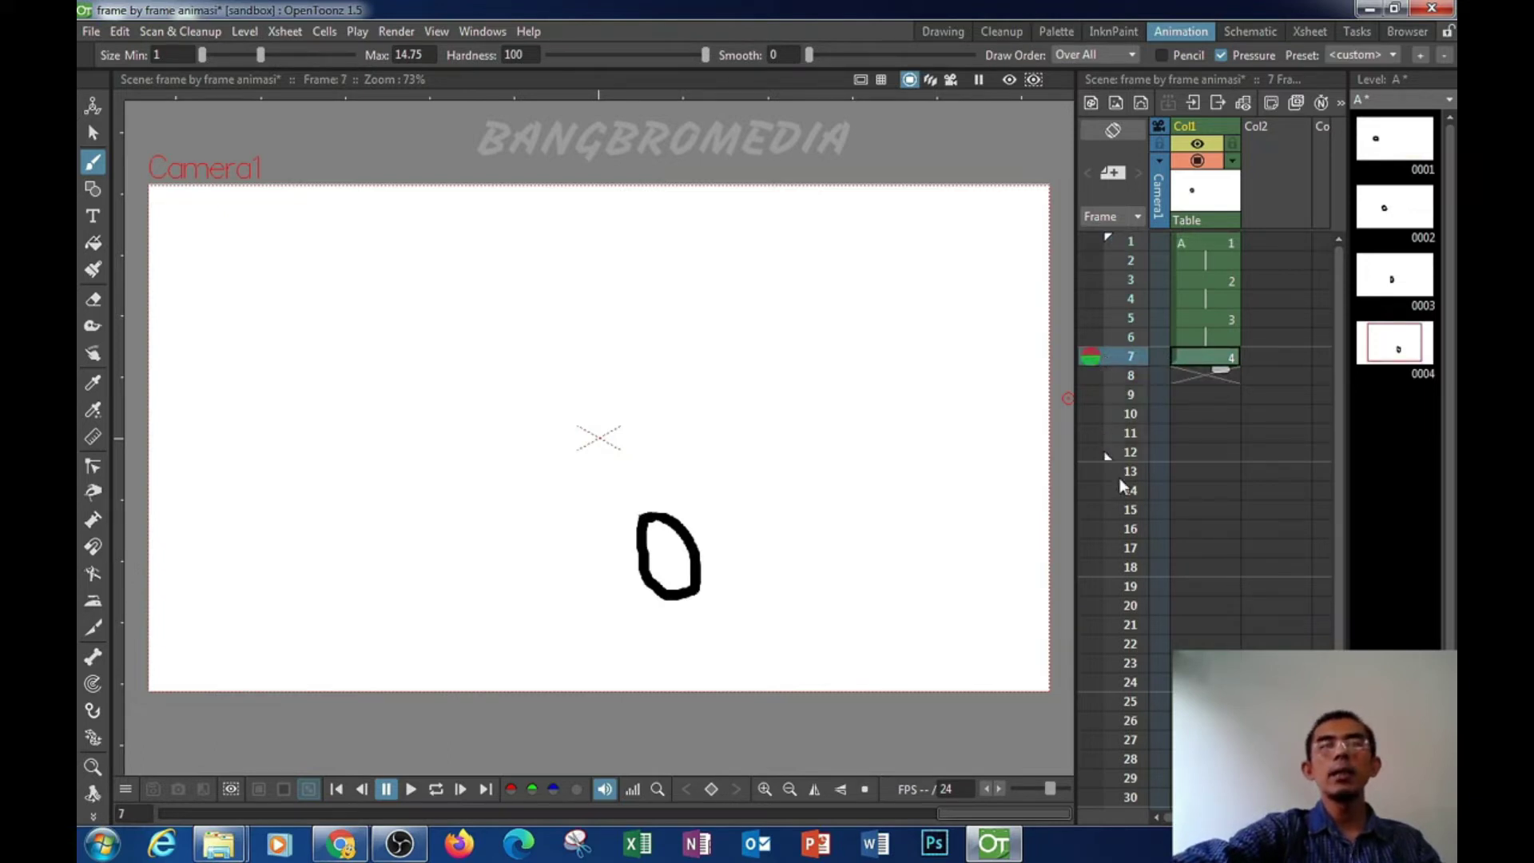
Step: Try extending the end of the playback range to frame 13, and return it to frame 7
left_click(1198, 470)
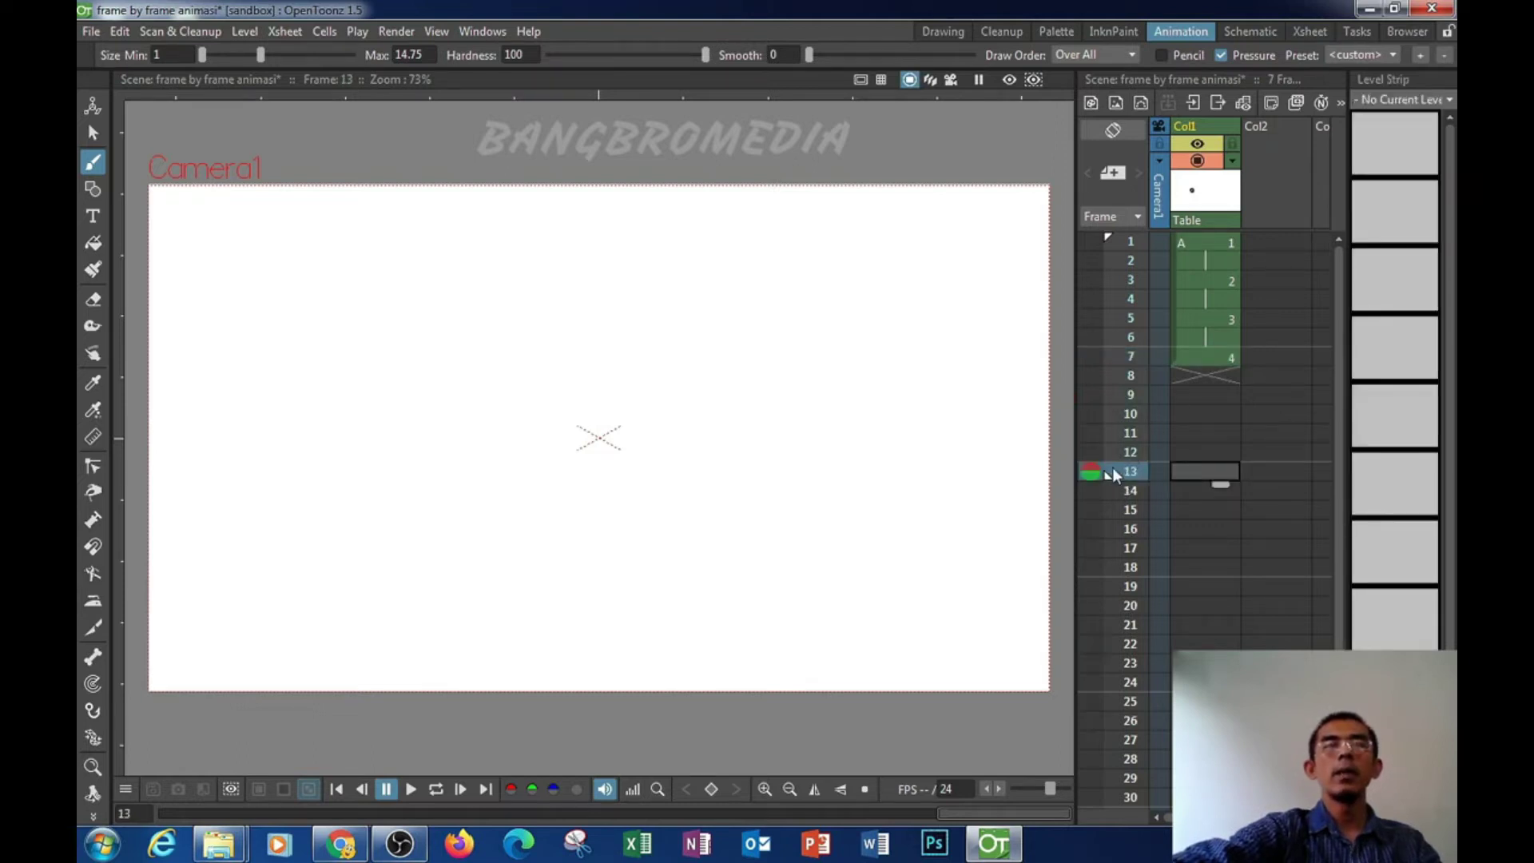
left_click(1134, 356)
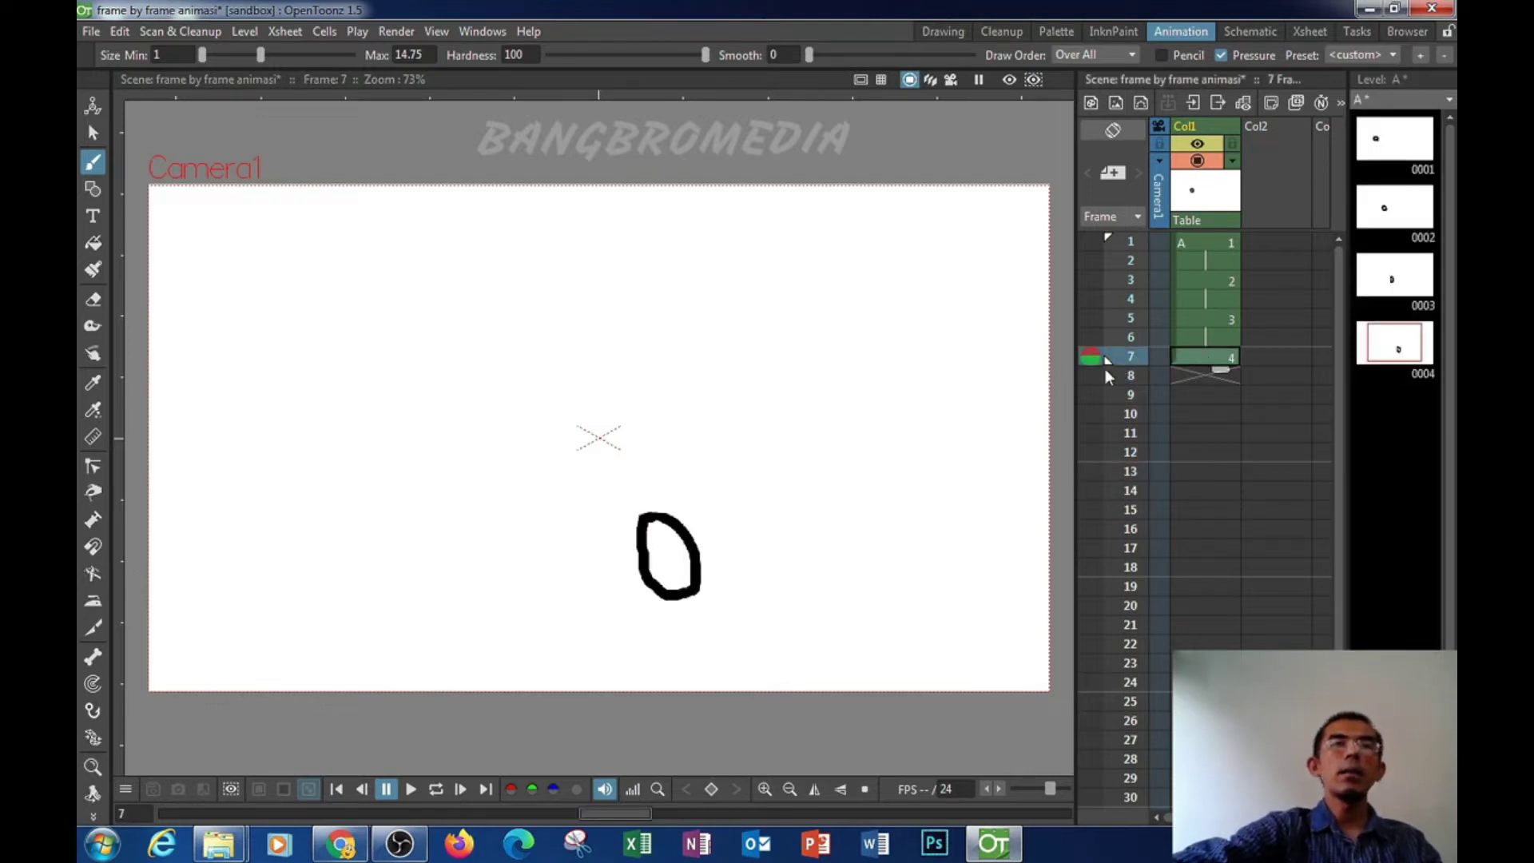
left_click(1117, 239)
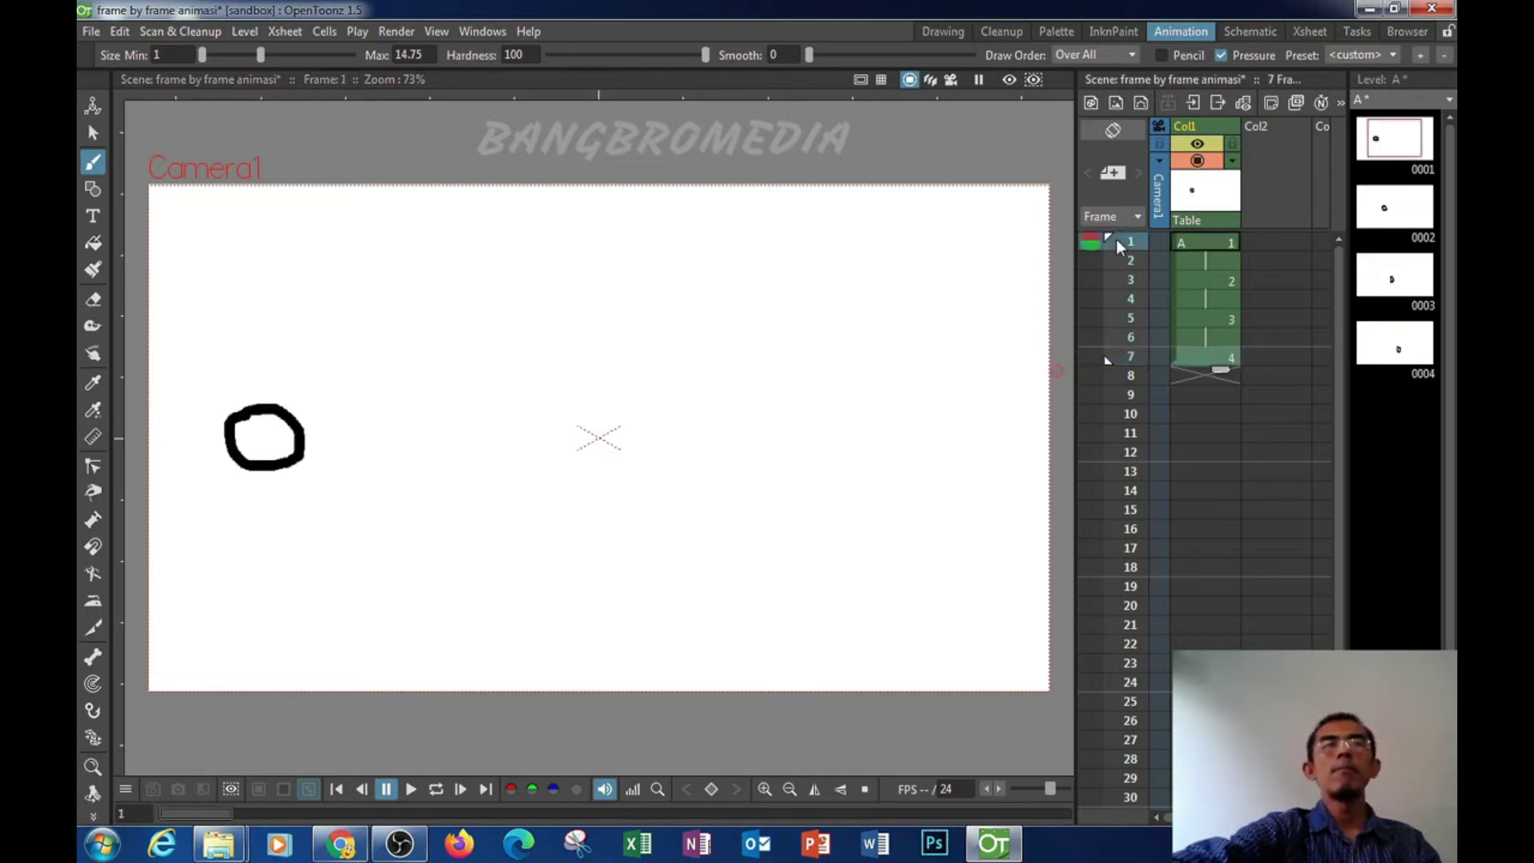
Step: Preview the ball animation from frame 1, both looped and as a single playback, and pause it
left_click(1200, 241)
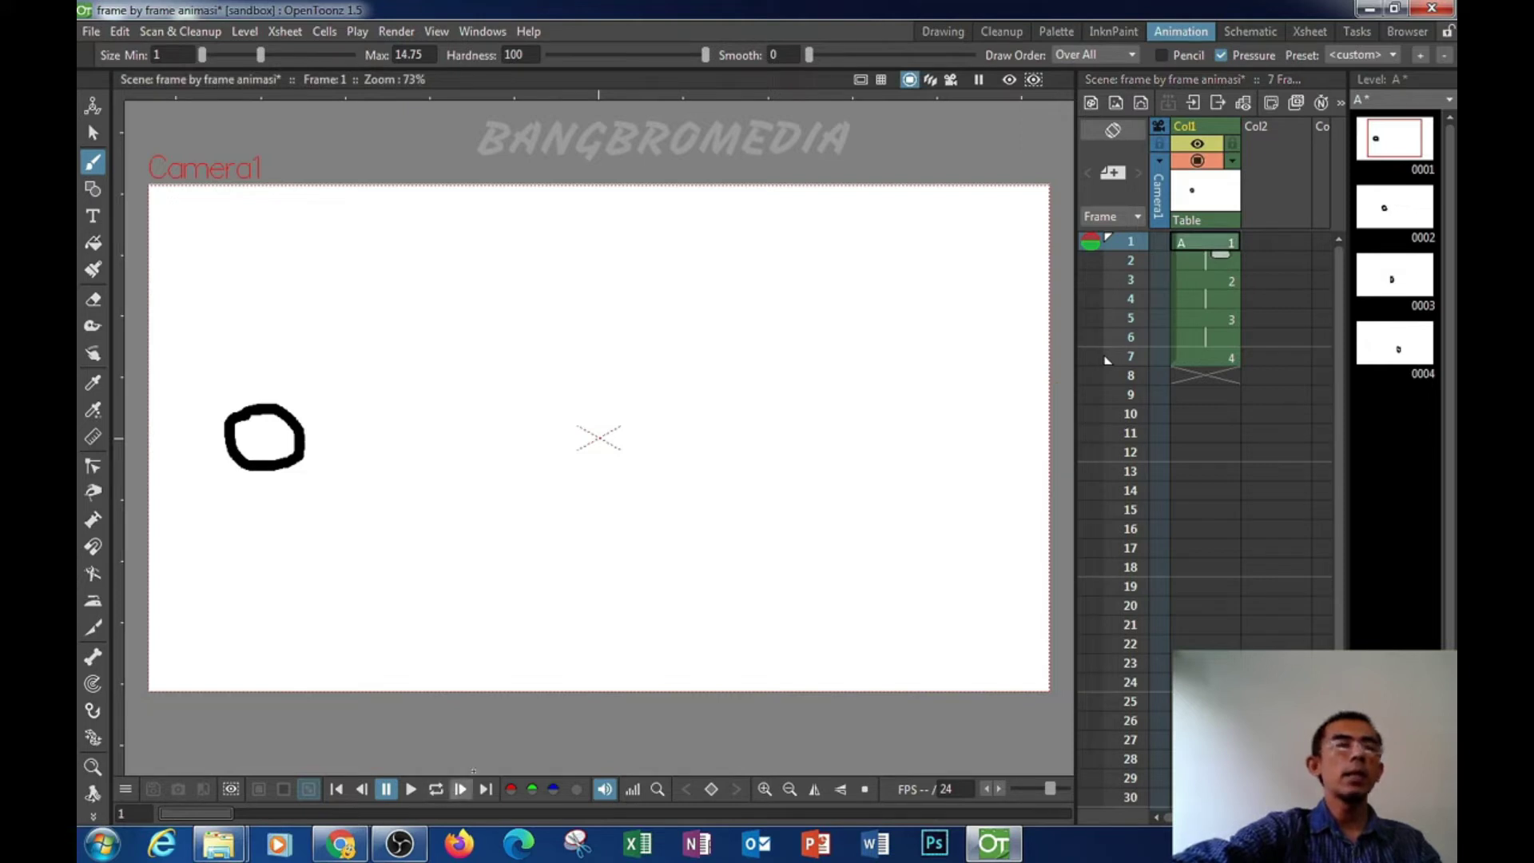
left_click(430, 795)
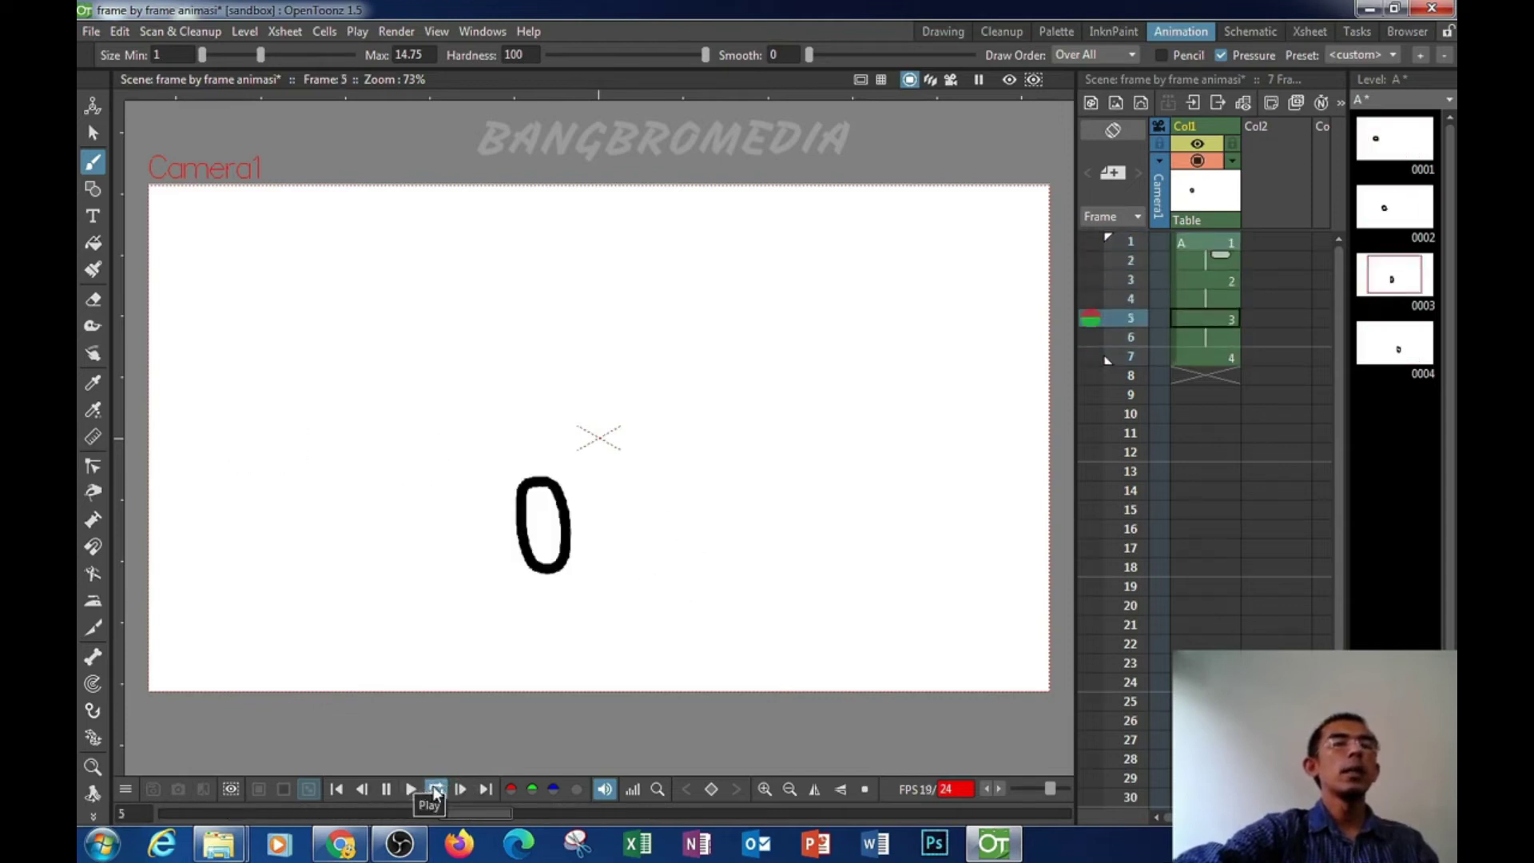
left_click(386, 790)
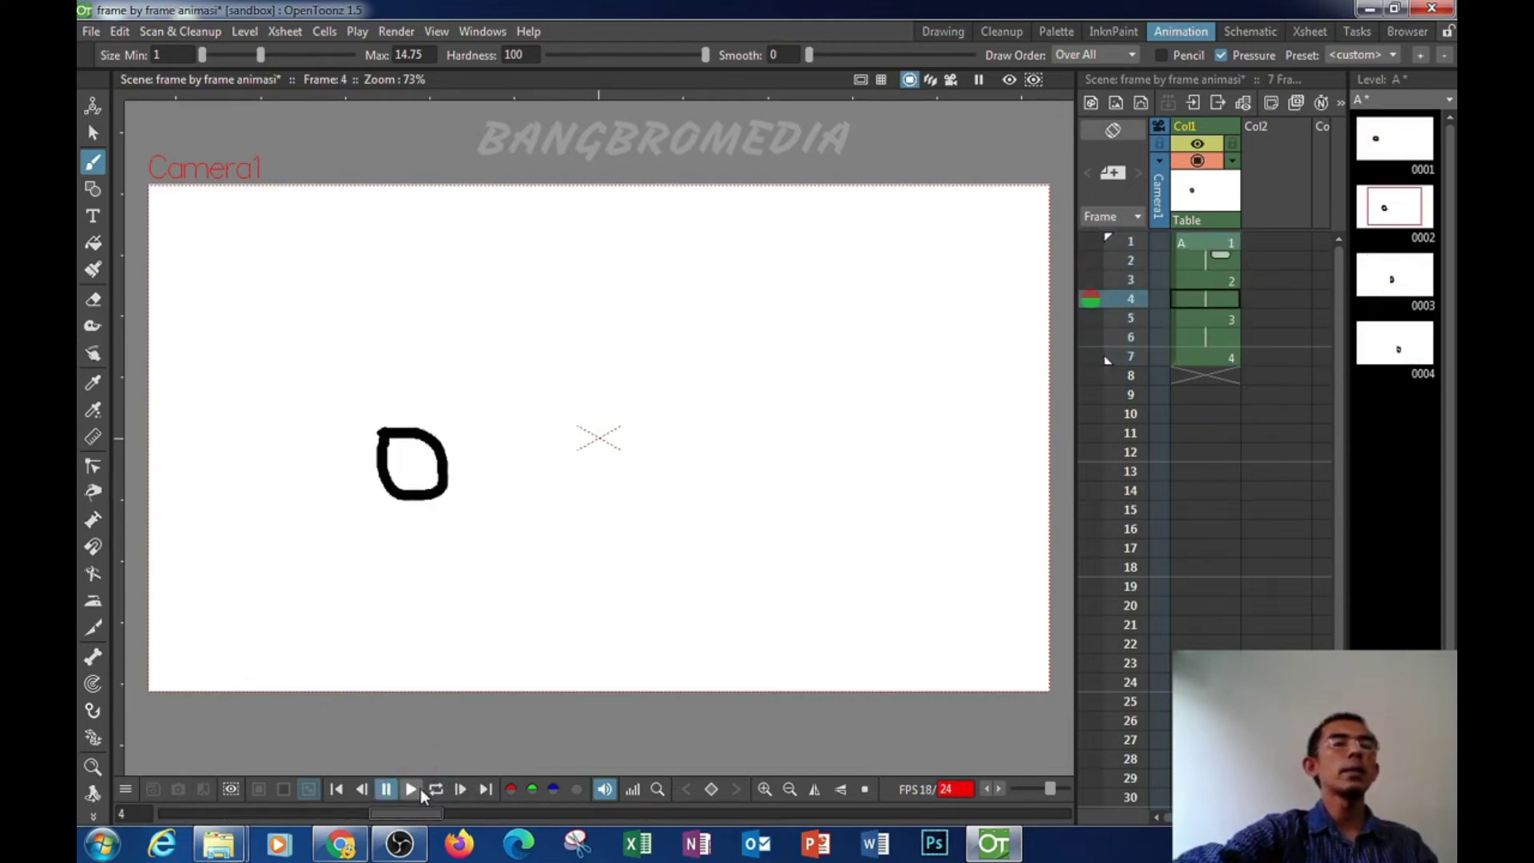
left_click(413, 788)
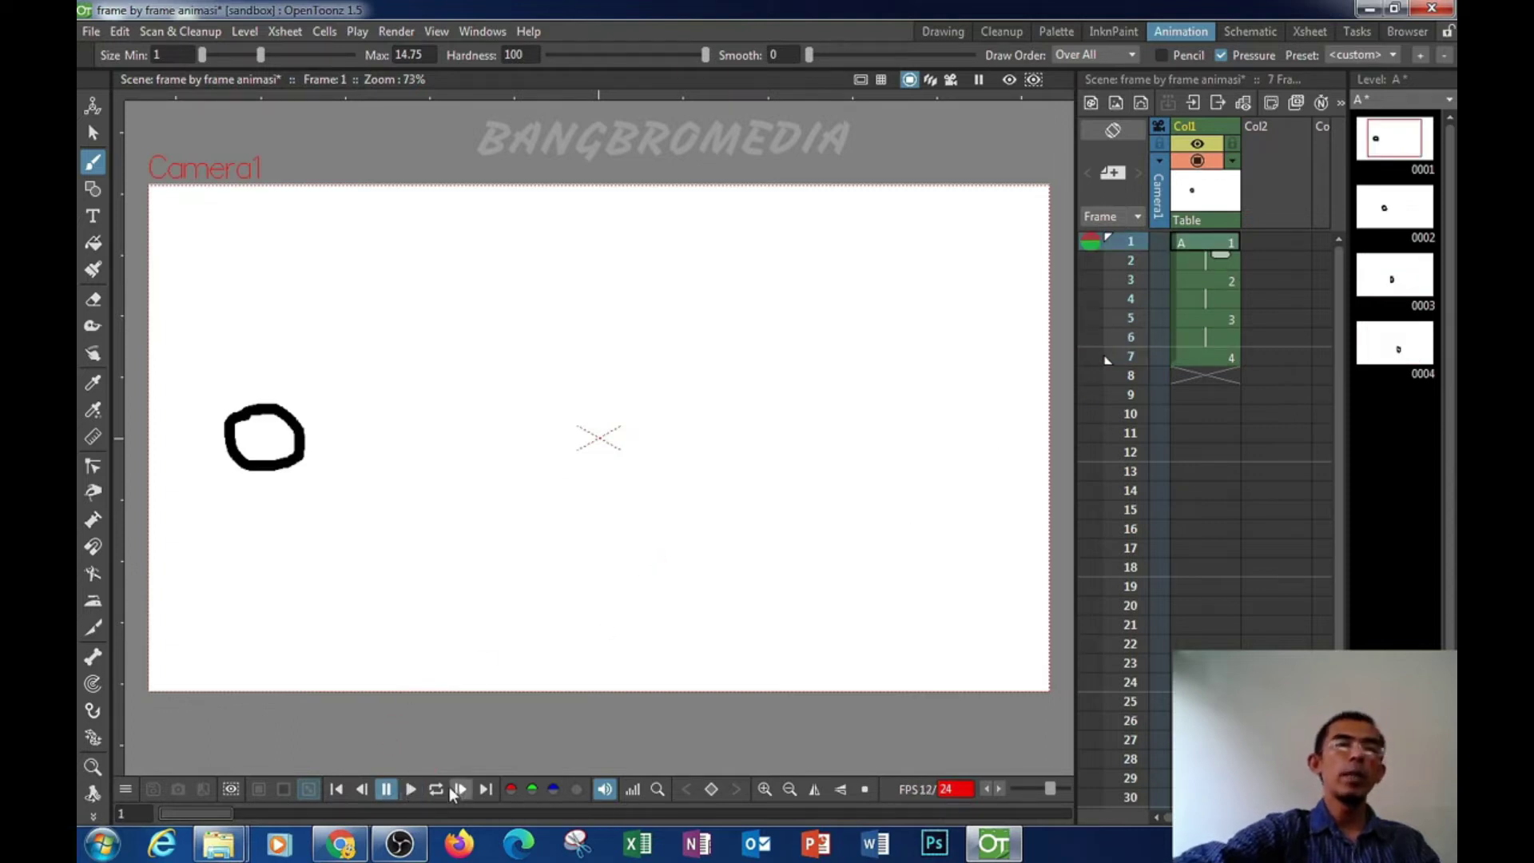
left_click(441, 790)
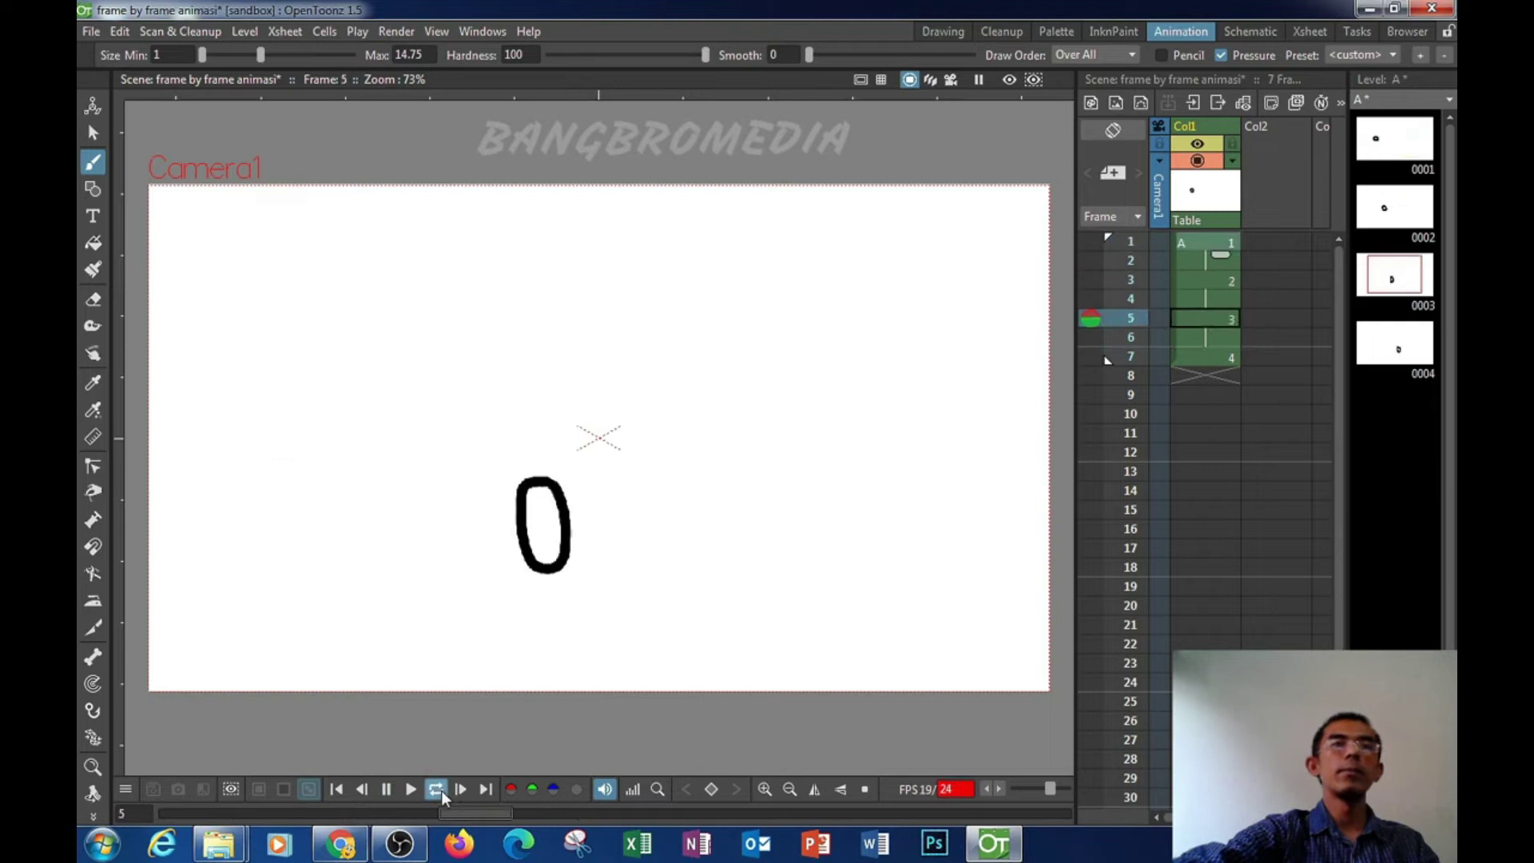
left_click(388, 789)
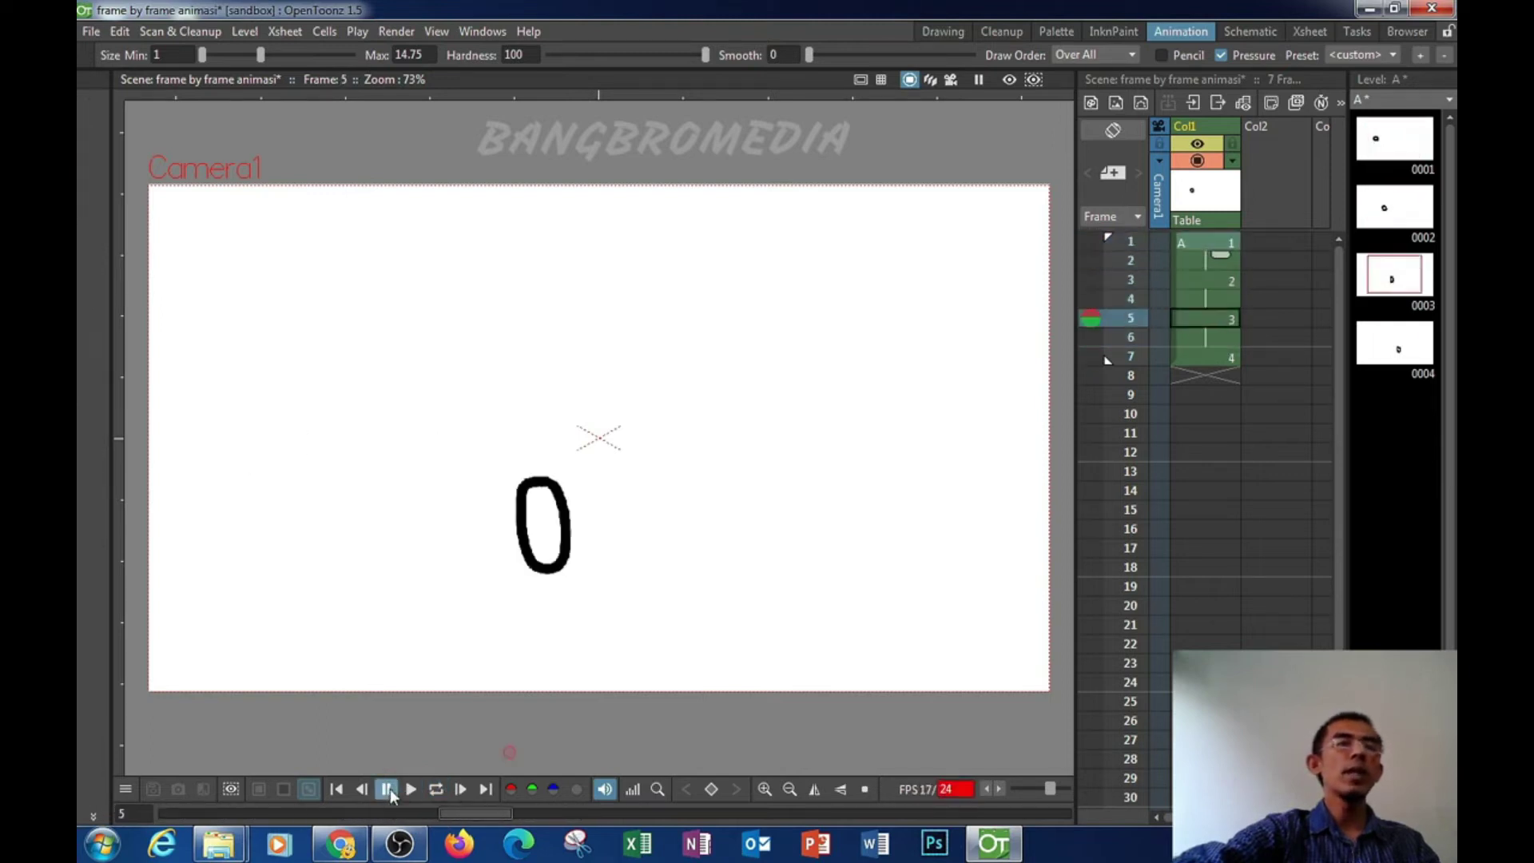
Step: Examine the frames of Col1 one by one to see where each drawing is held or changes
left_click(1206, 242)
left_click(1217, 260)
left_click(1218, 277)
left_click(1217, 299)
left_click(1215, 319)
left_click(1214, 342)
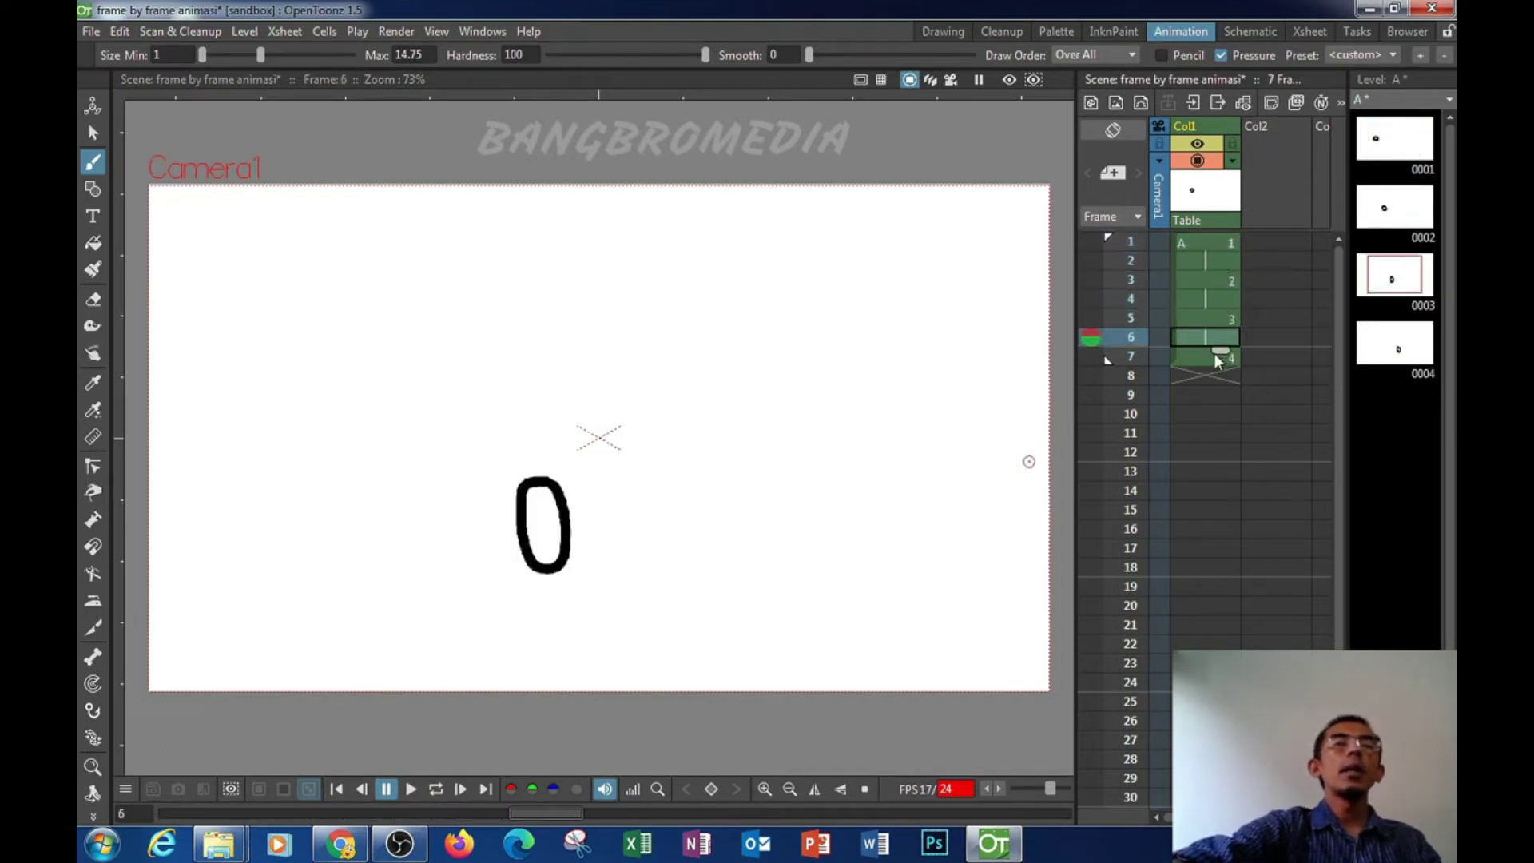
left_click(1217, 243)
left_click(1217, 279)
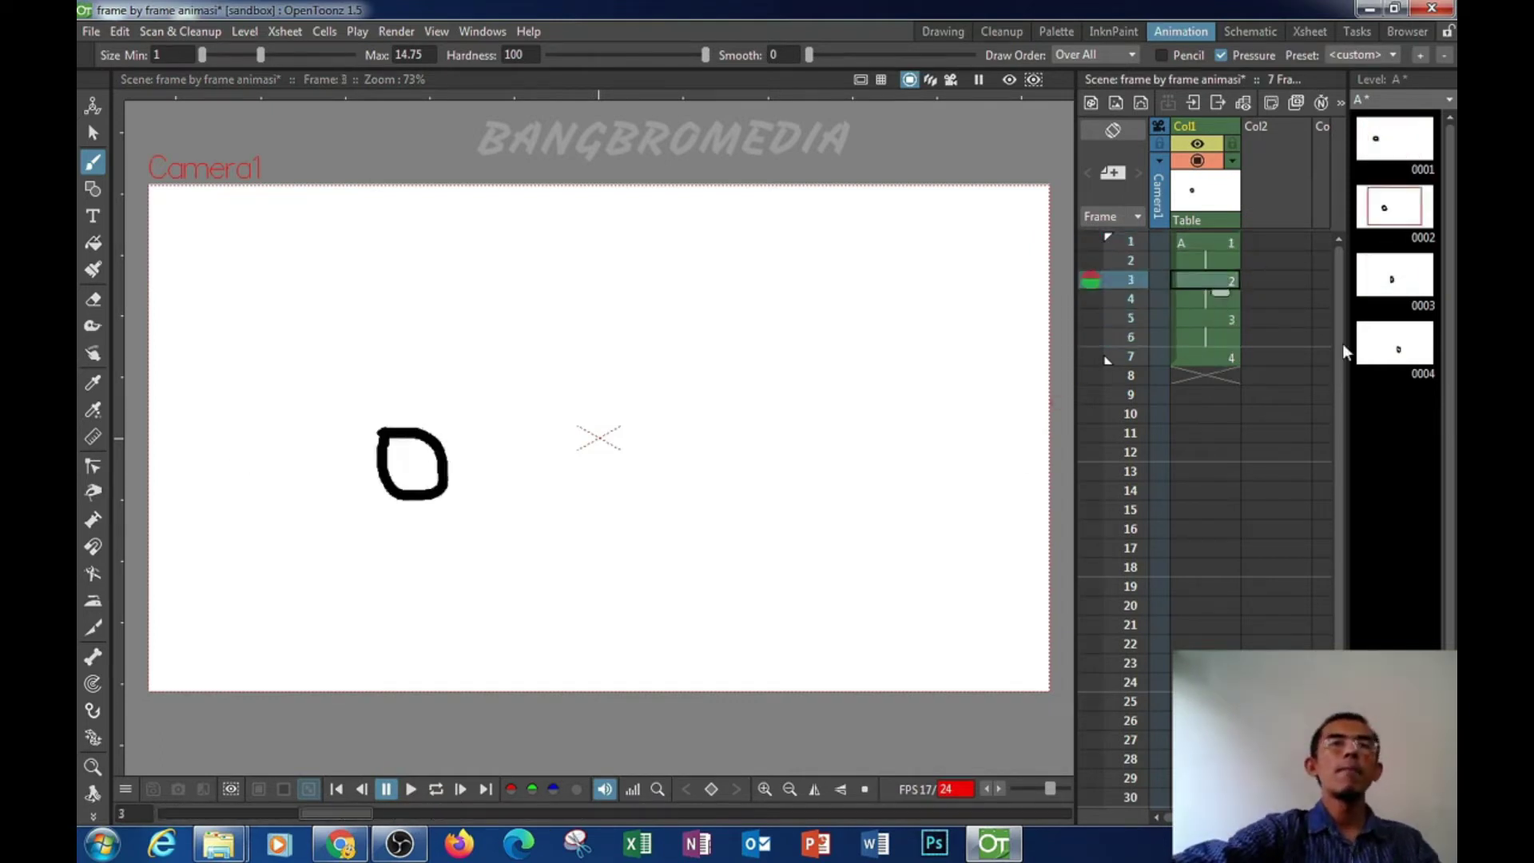
Step: Draw a small rectangle in Col2 at frame 1, to the right of the ball, with the Geometric tool
left_click(1278, 148)
left_click(1271, 240)
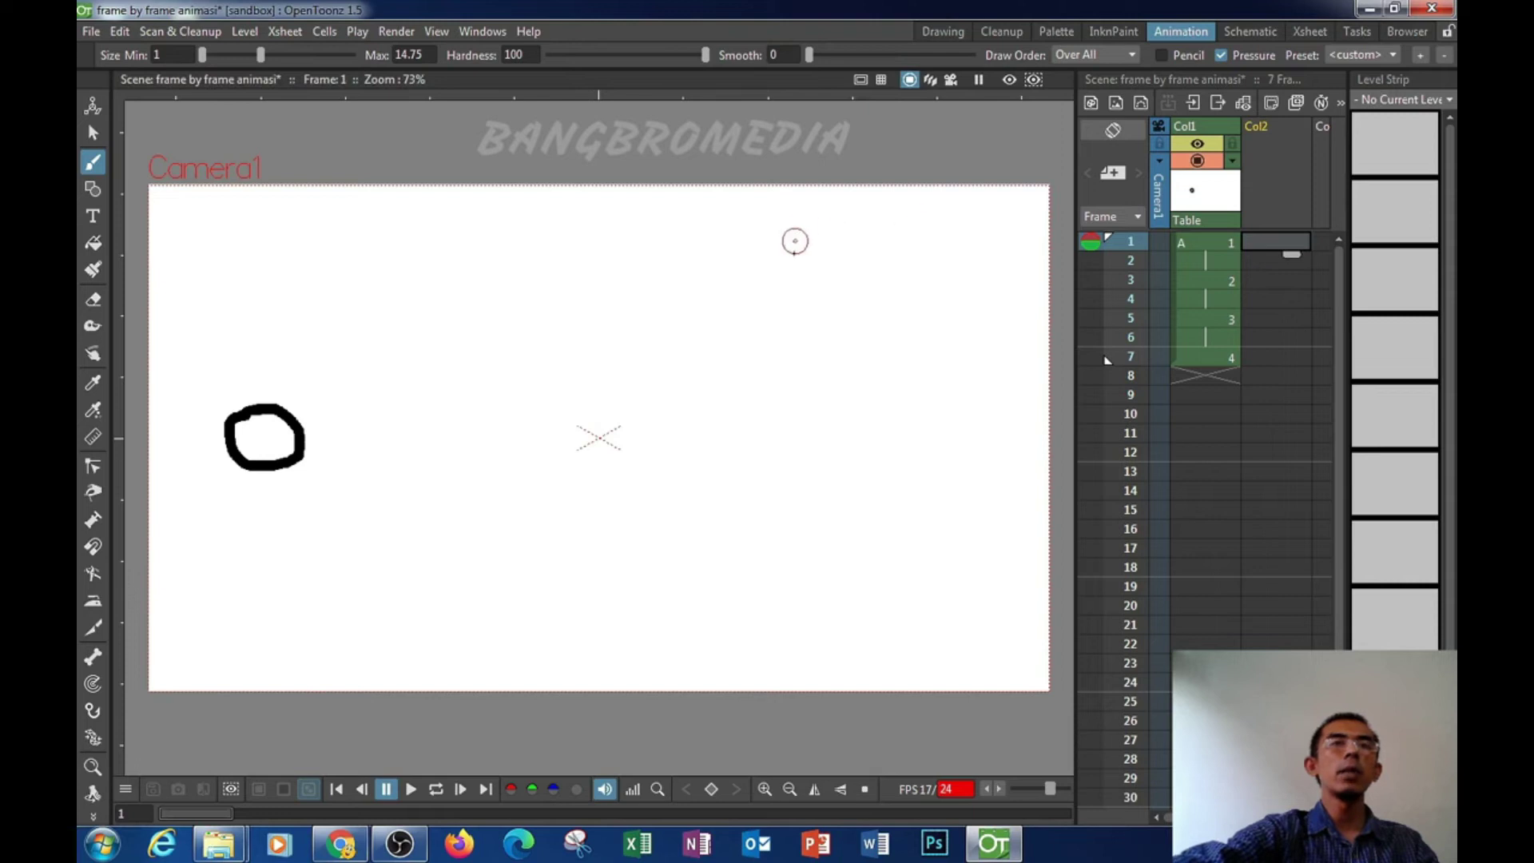
mouse_move(814, 425)
left_mouse_down()
mouse_move(841, 423)
mouse_move(854, 452)
left_mouse_up()
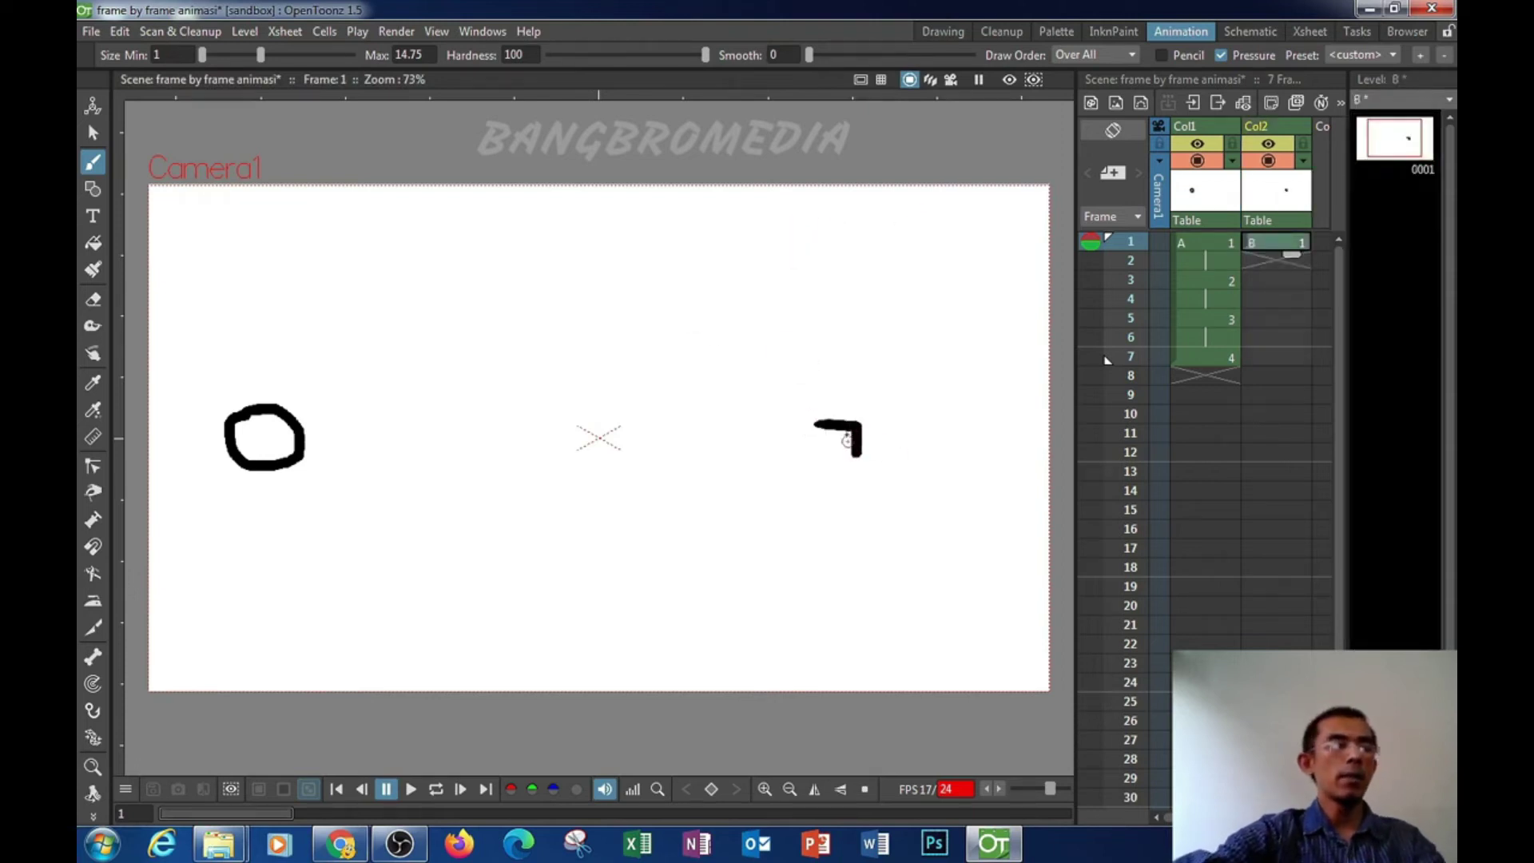
key("ctrl+z")
left_click(92, 189)
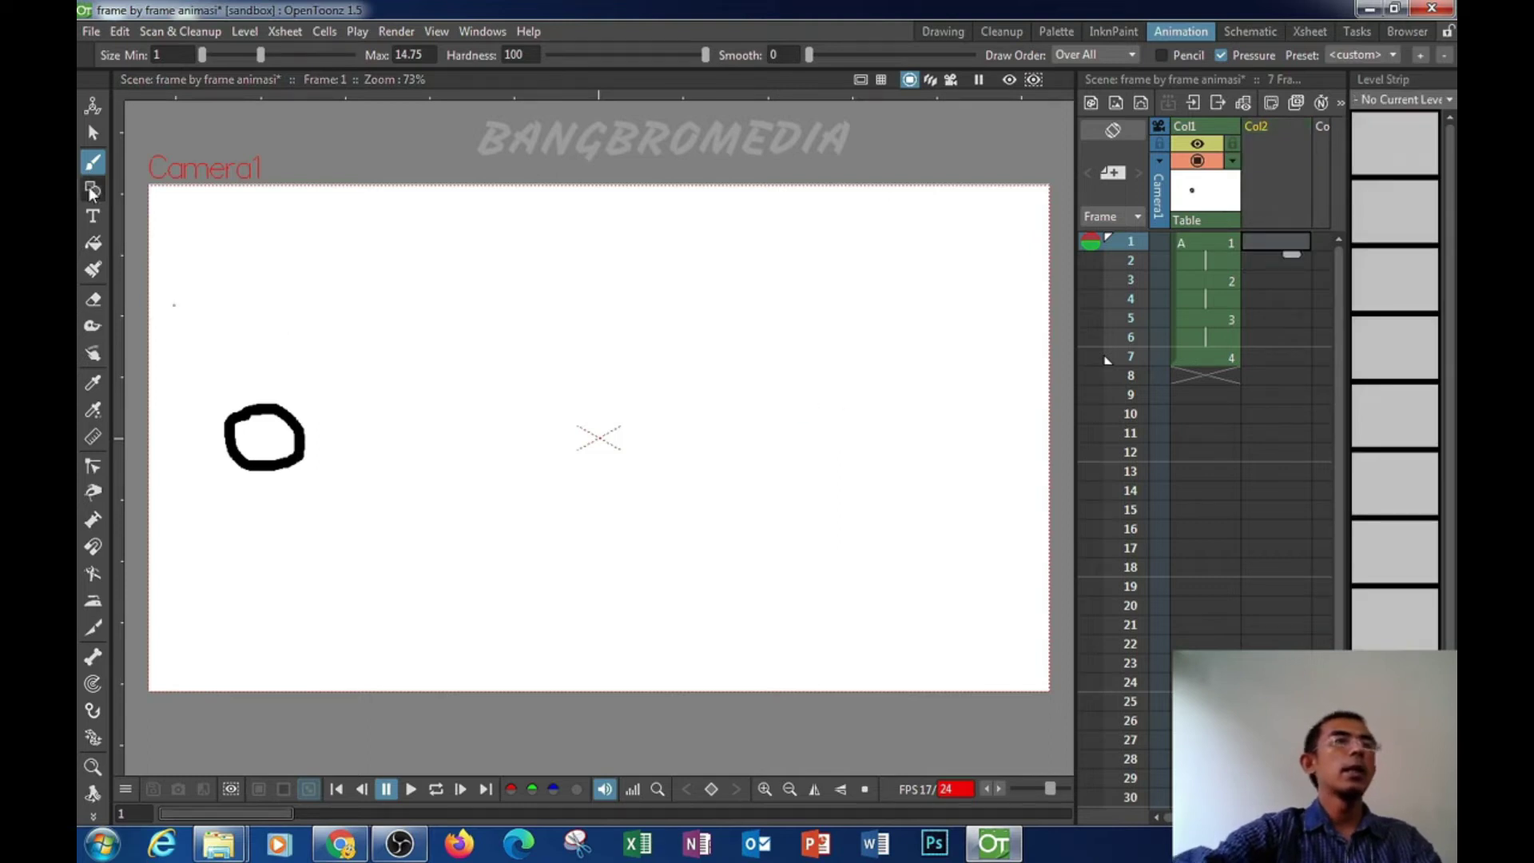
left_click_drag(840, 430, 892, 482)
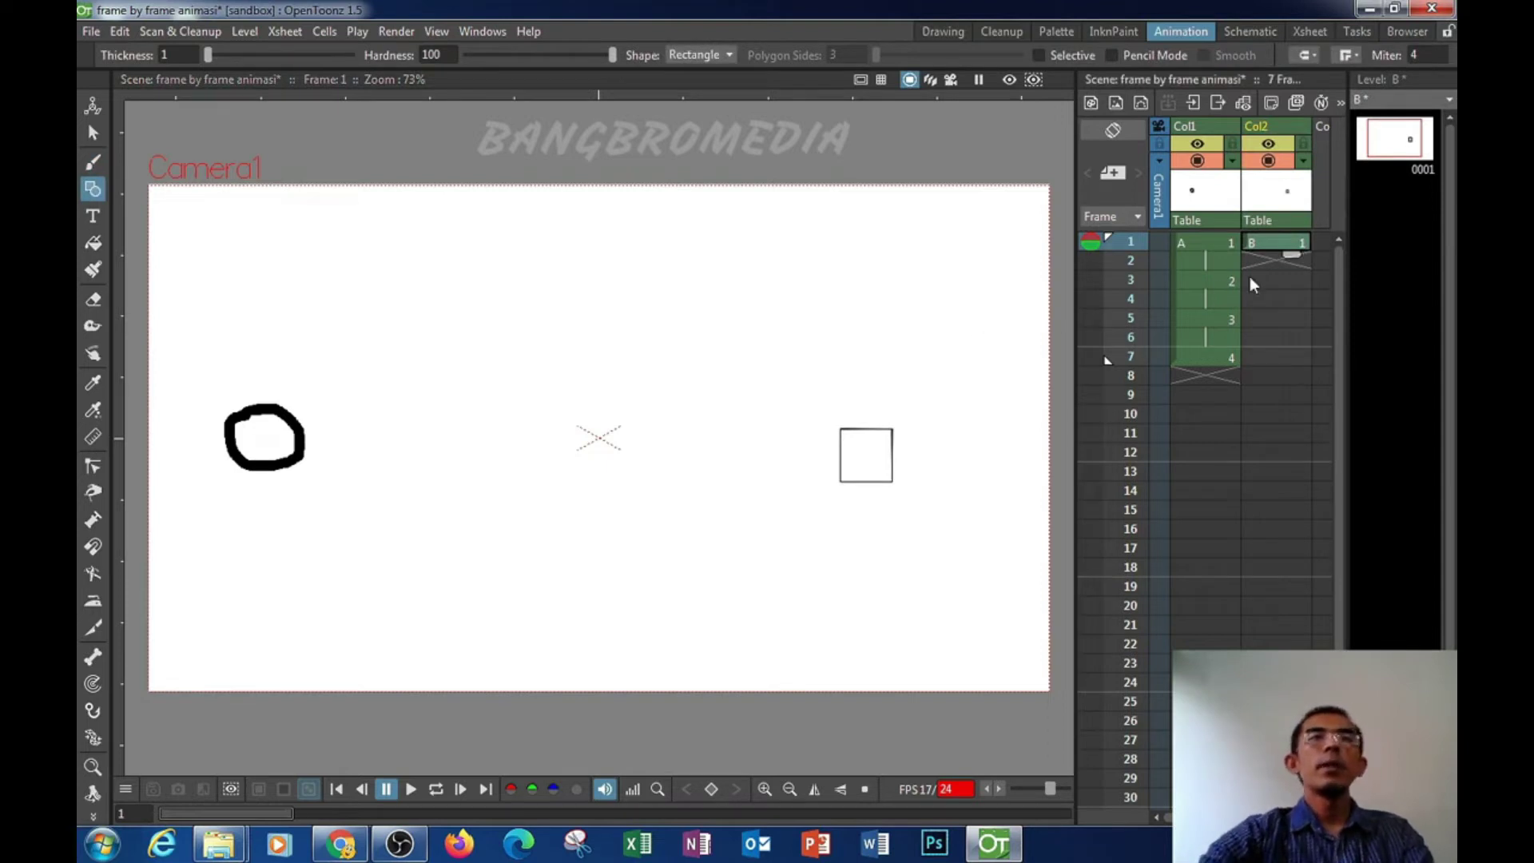
Step: Show the frame 1 drawing as onion skin at frame 4 of Col2 and draw a larger rectangle around it
left_click(1283, 299)
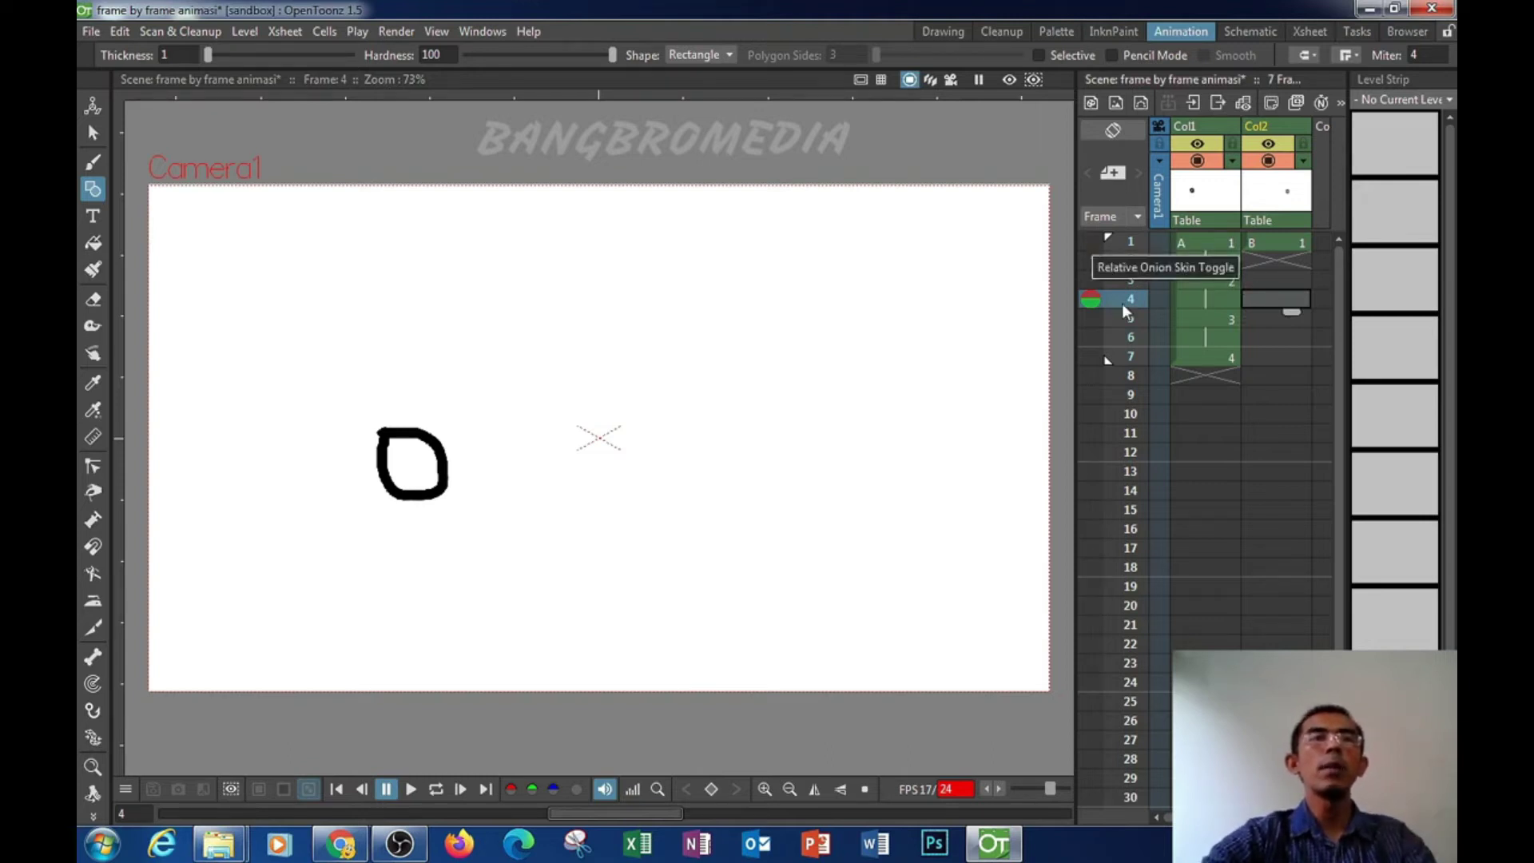
left_click(1090, 242)
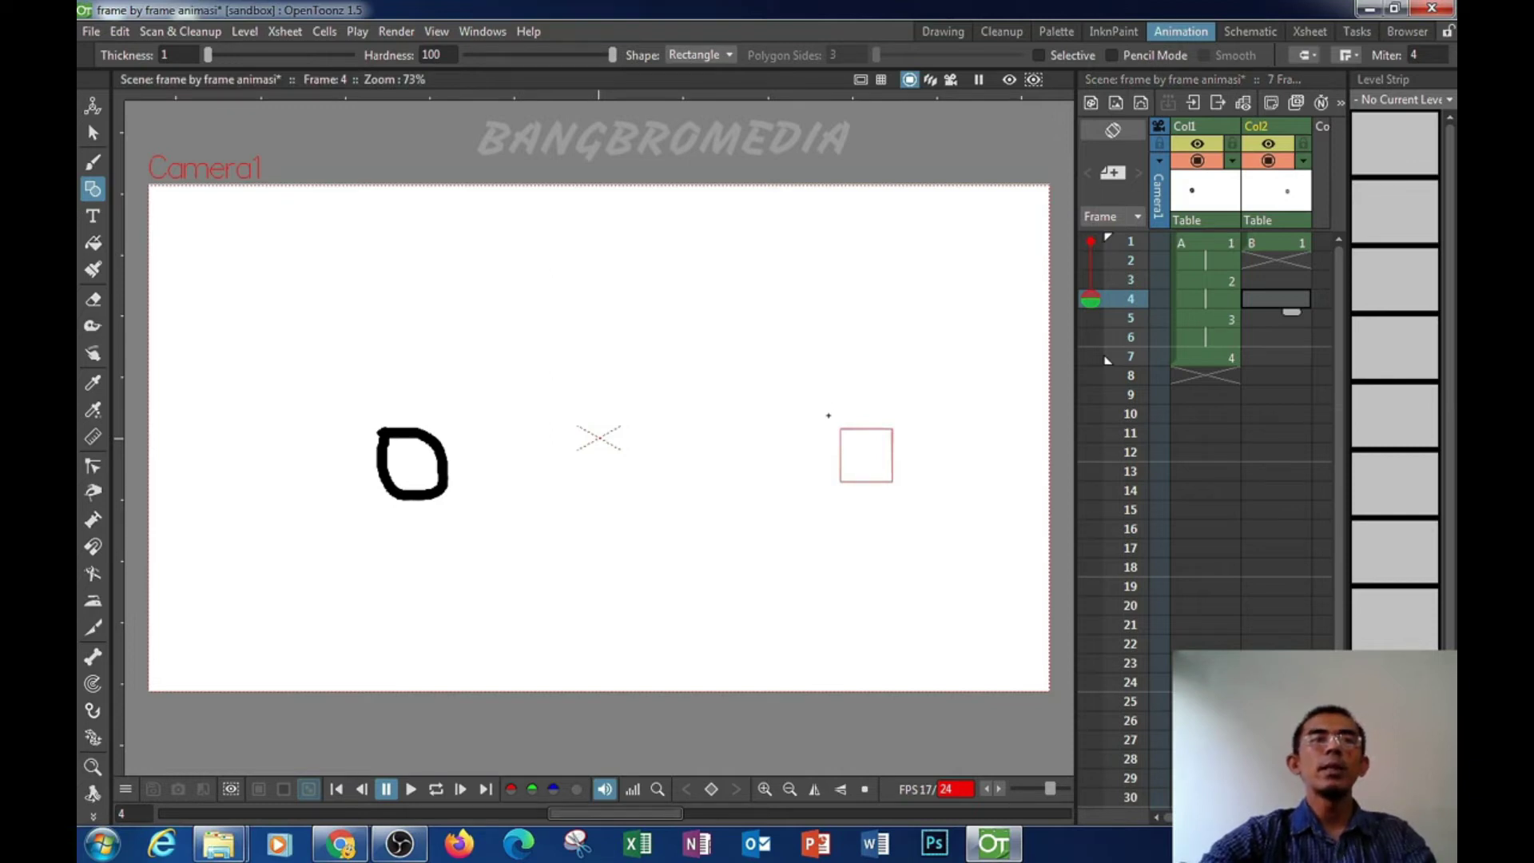
mouse_move(824, 411)
left_mouse_down()
mouse_move(878, 492)
mouse_move(940, 503)
mouse_move(919, 499)
left_mouse_up()
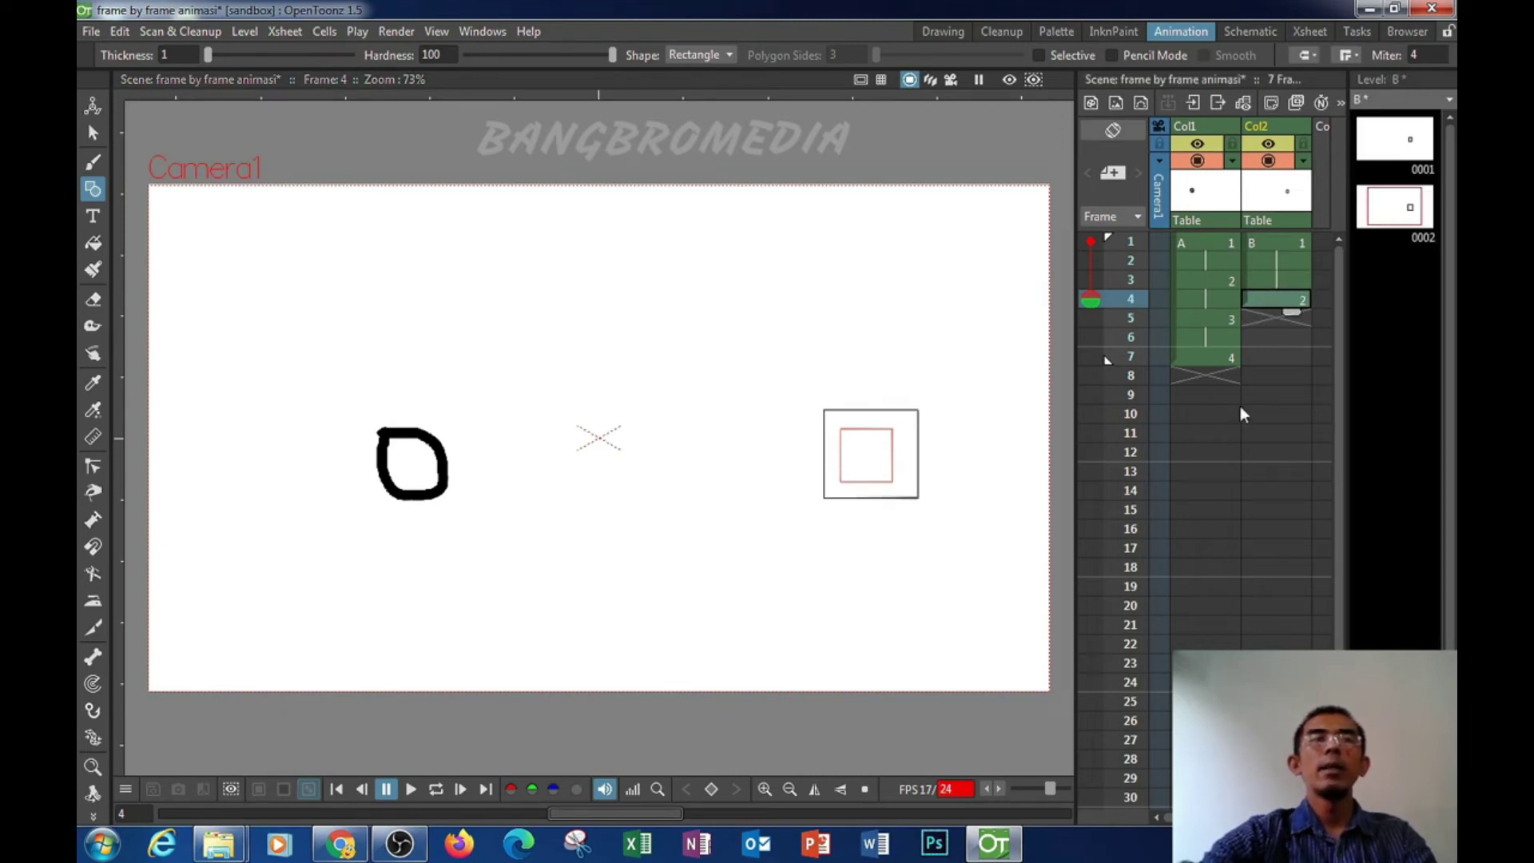
Step: Draw larger rectangles around the previous one in Col2 at frames 7 and 10, and another large rectangle at frame 12
left_click(1270, 352)
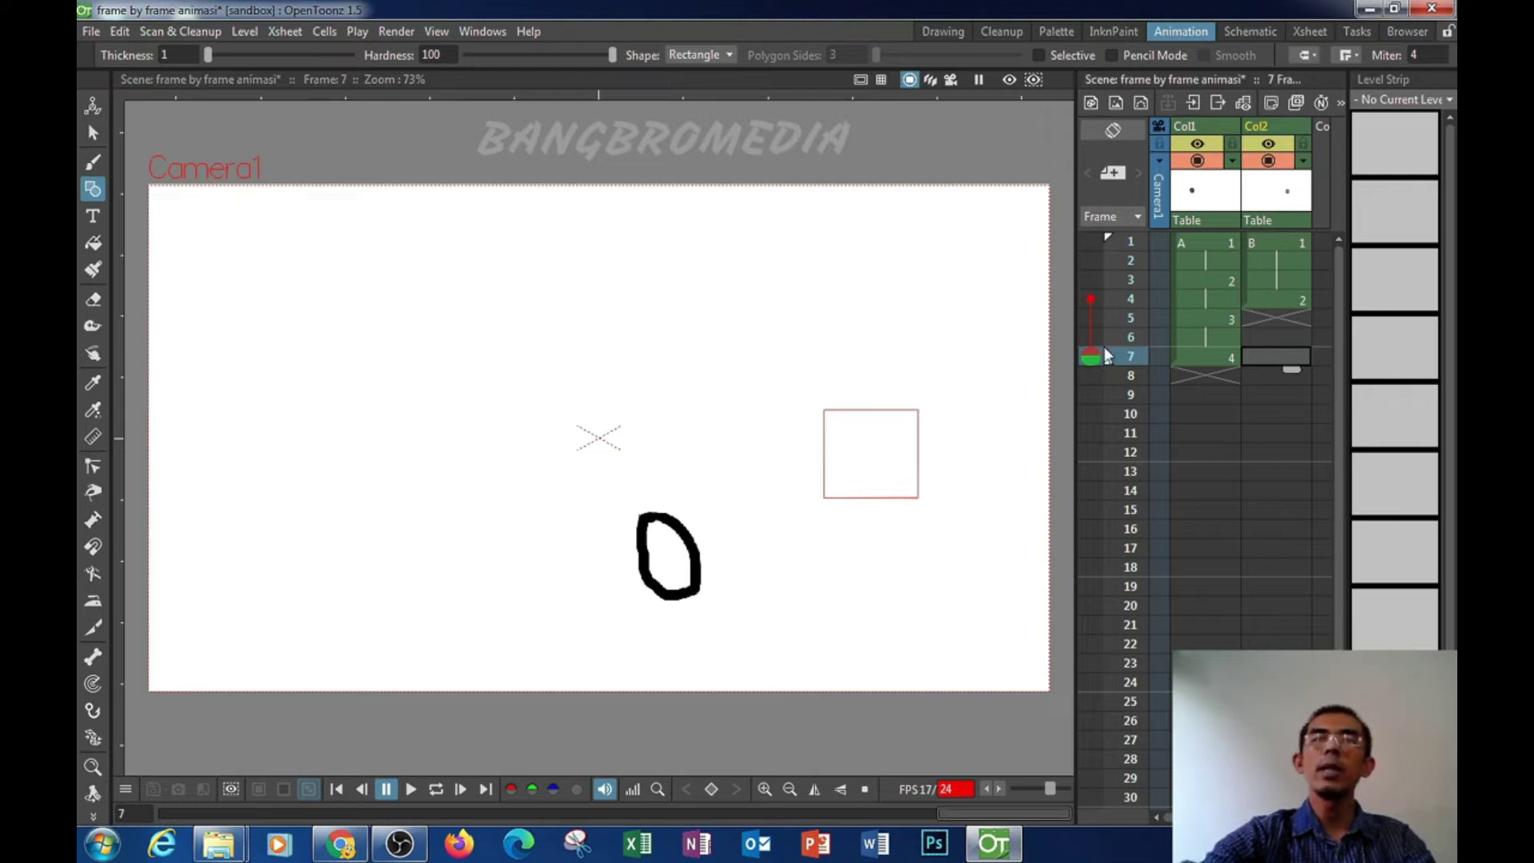
left_click_drag(799, 382, 954, 521)
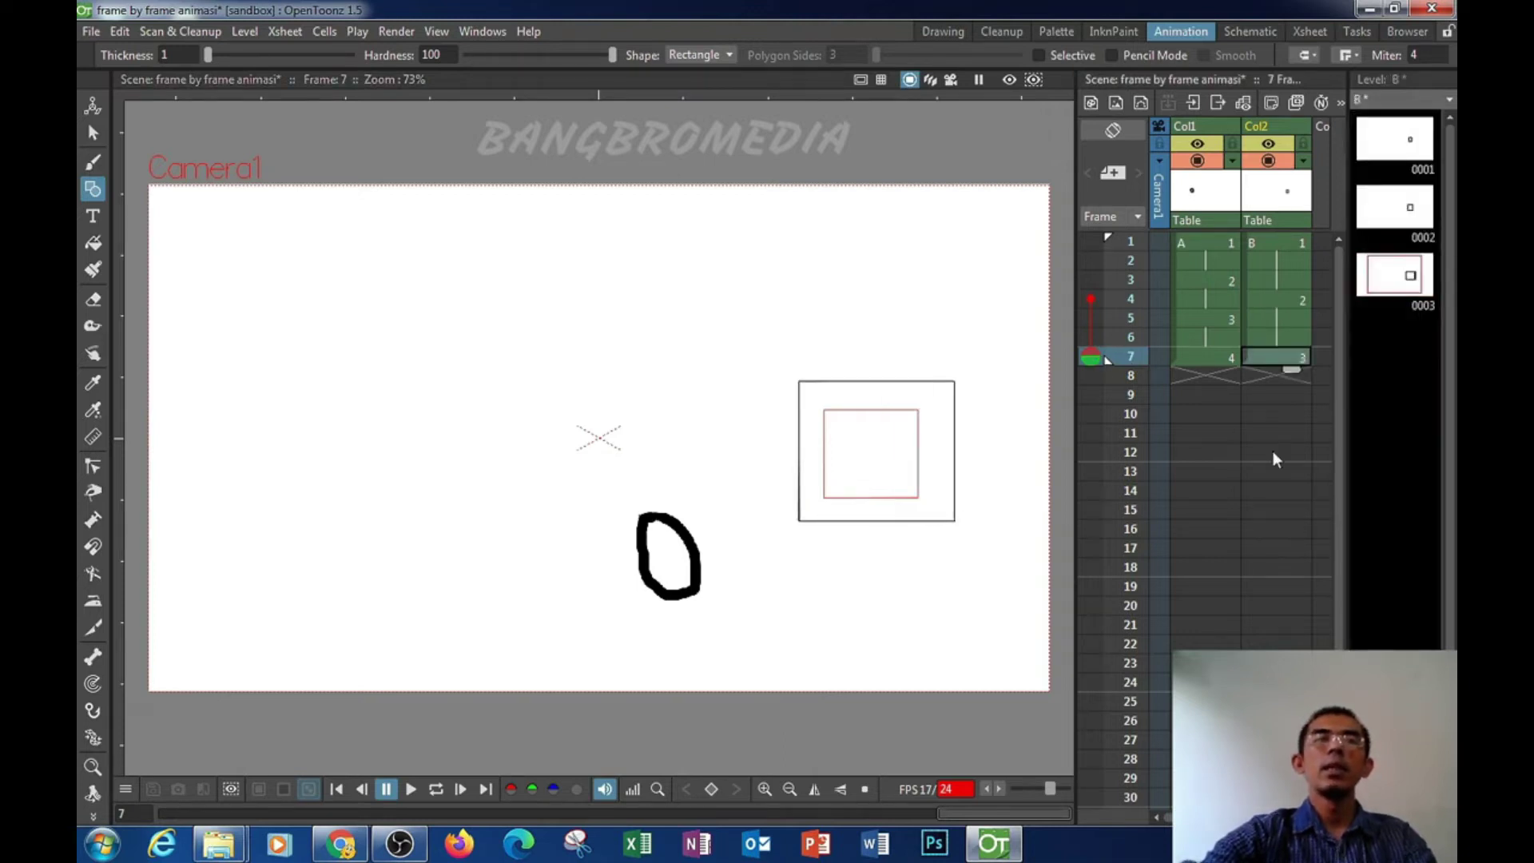
left_click(1271, 414)
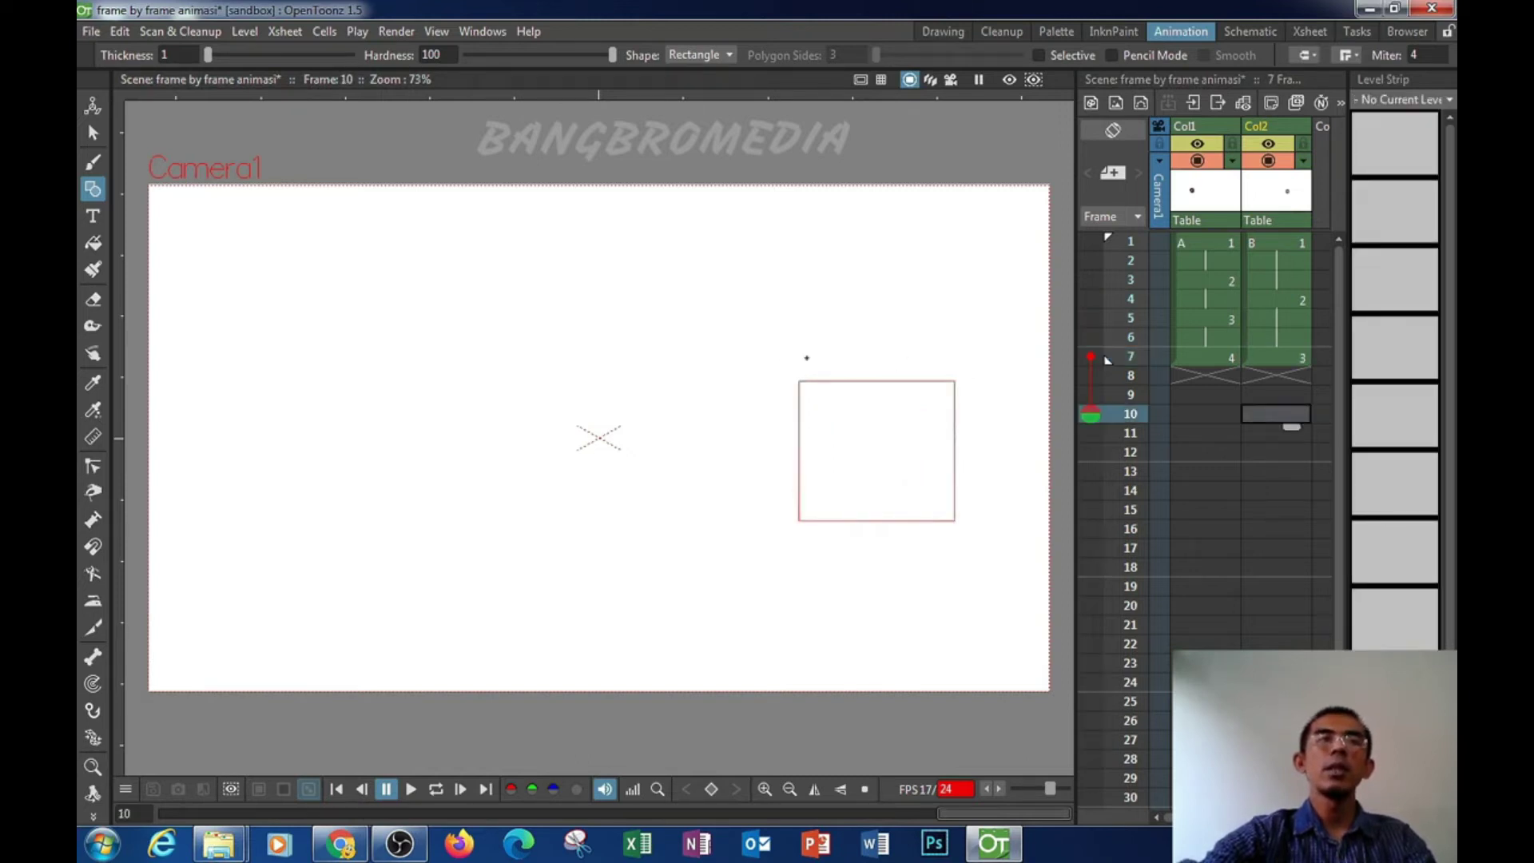
mouse_move(778, 354)
left_mouse_down()
mouse_move(879, 473)
mouse_move(999, 554)
left_mouse_up()
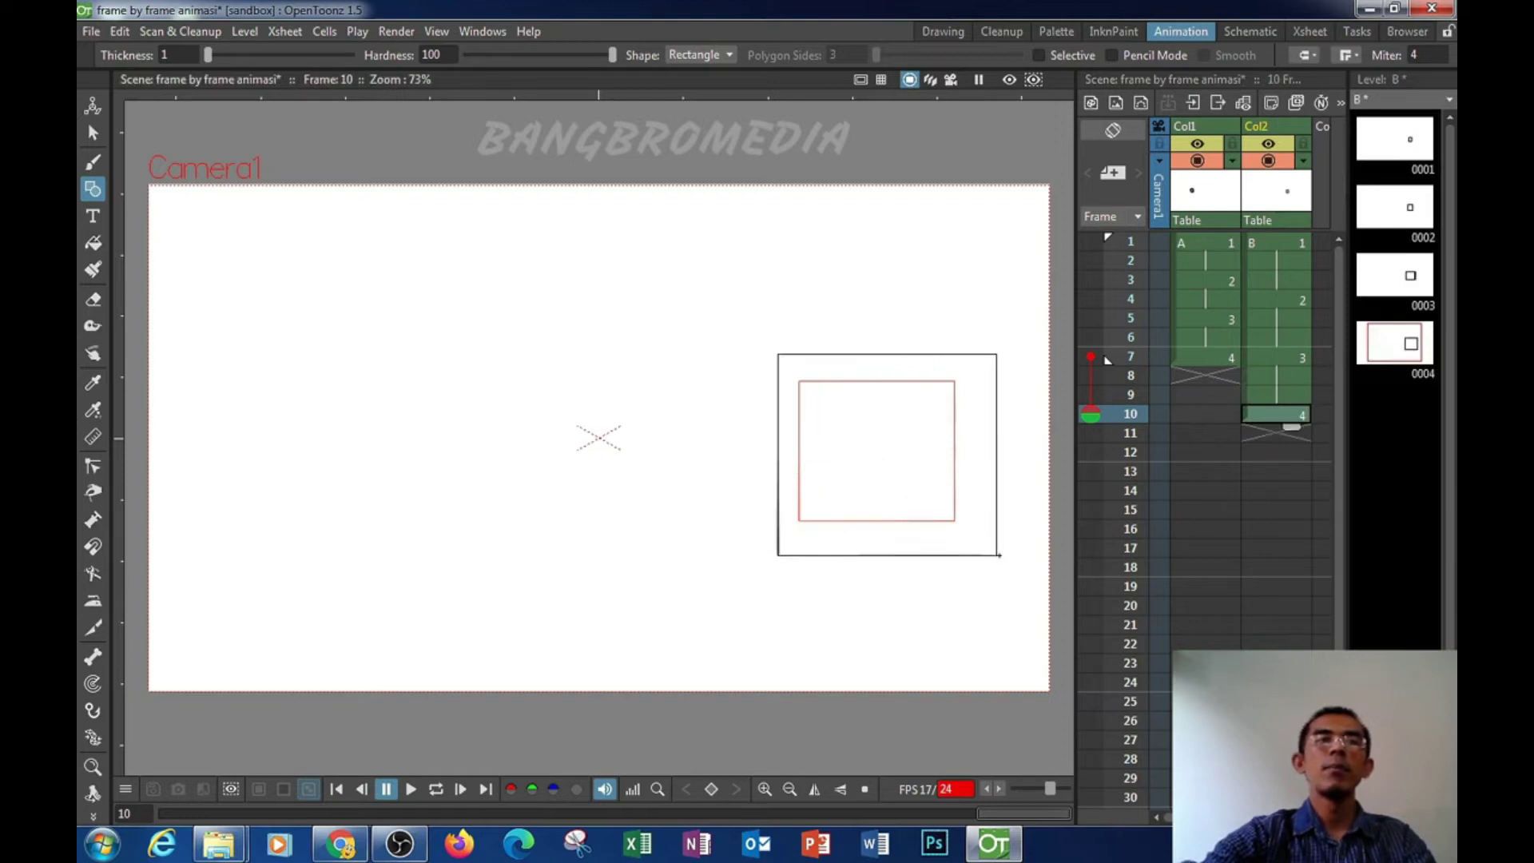
left_click(1276, 452)
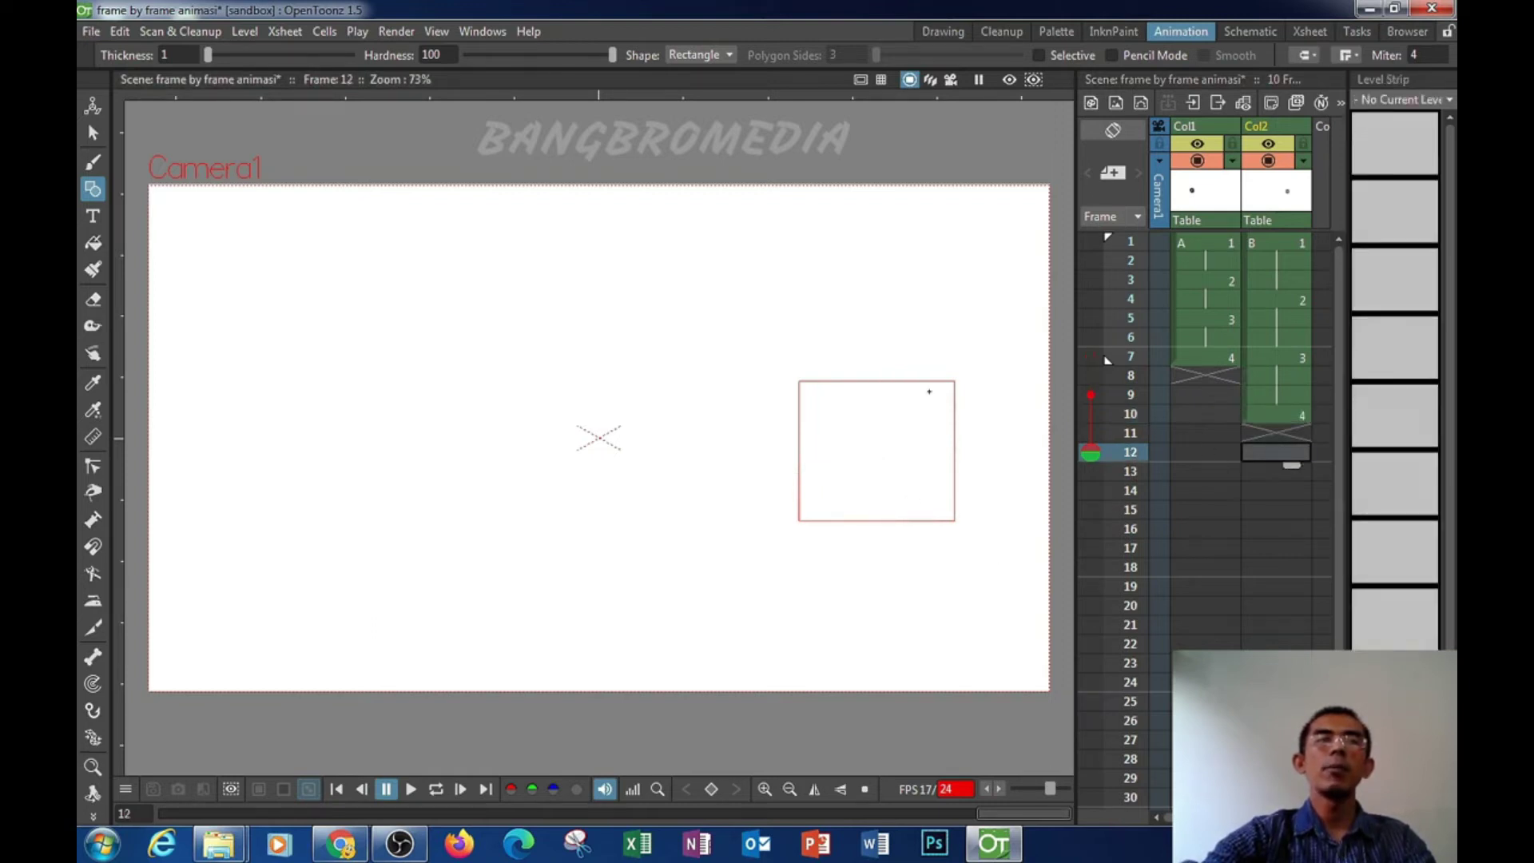
mouse_move(776, 358)
left_mouse_down()
mouse_move(909, 515)
mouse_move(987, 539)
mouse_move(998, 565)
left_mouse_up()
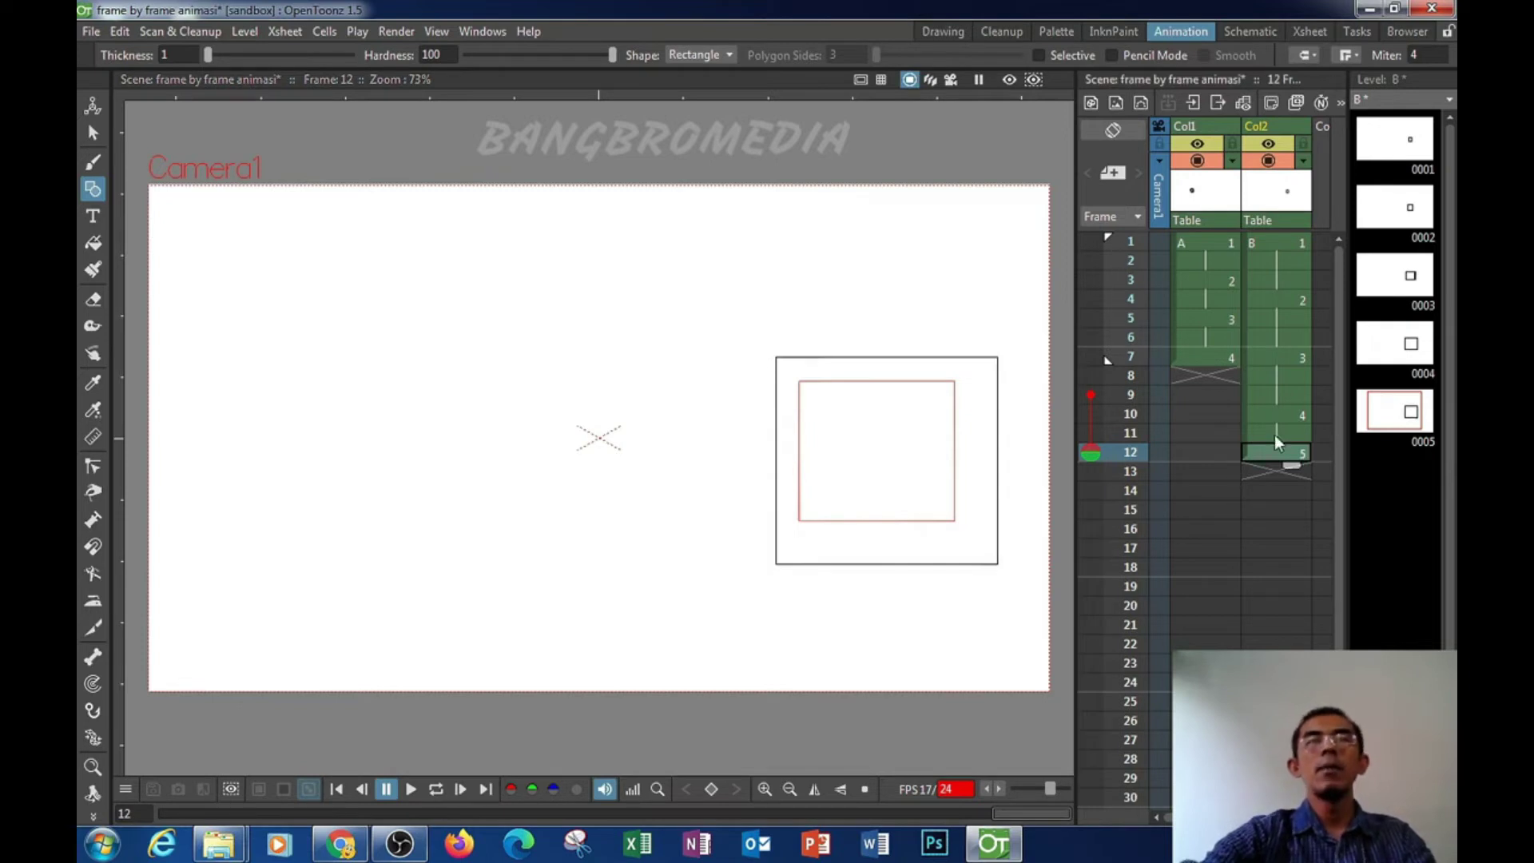
Step: Preview the ball and rectangle animation in a loop, and check where the drawings of Col1 and Col2 end
left_click(1263, 409)
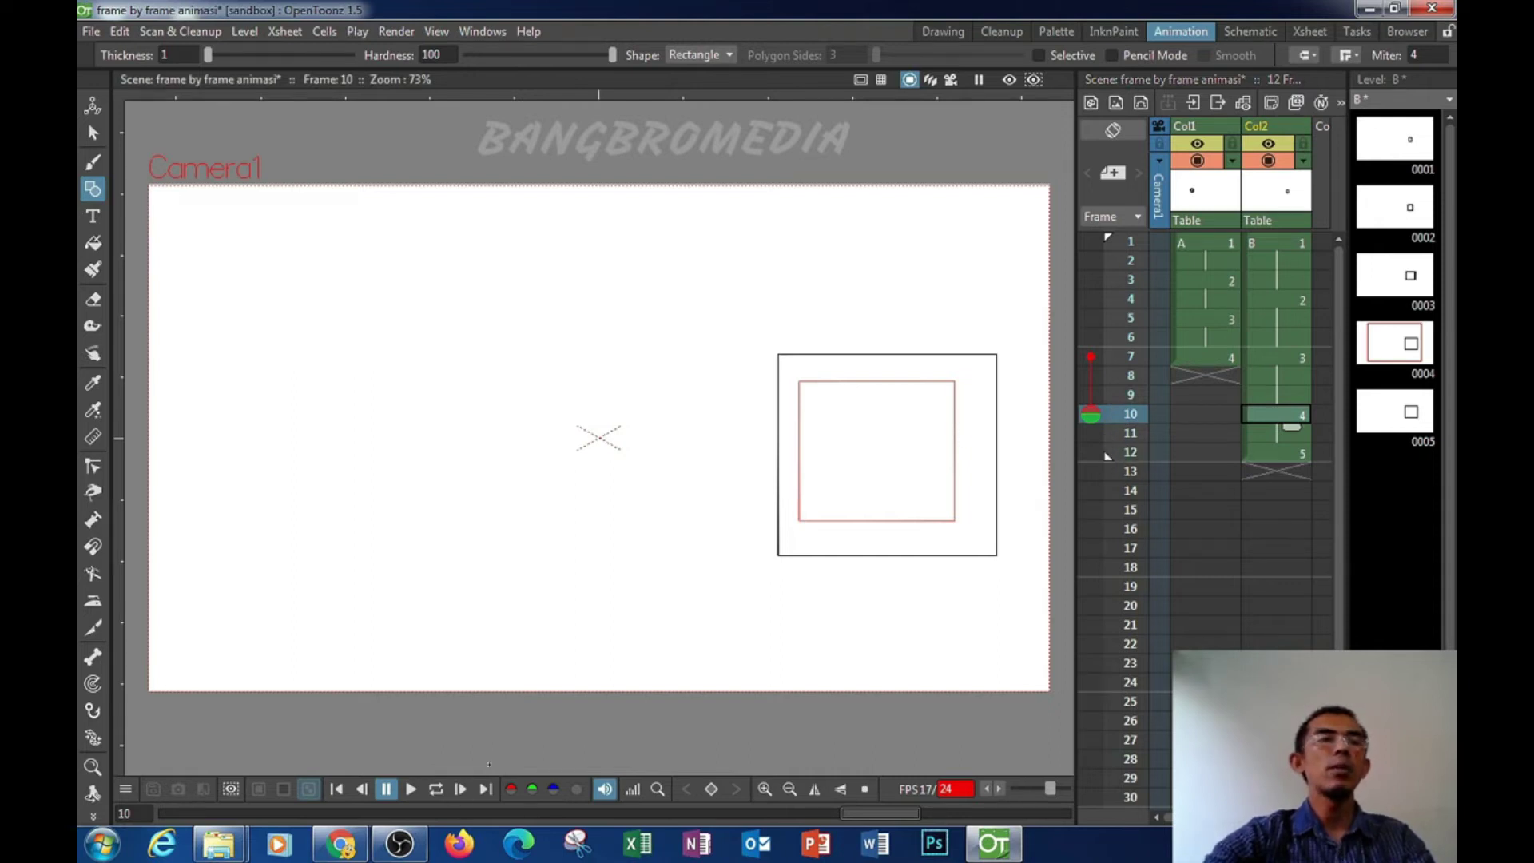
left_click(436, 790)
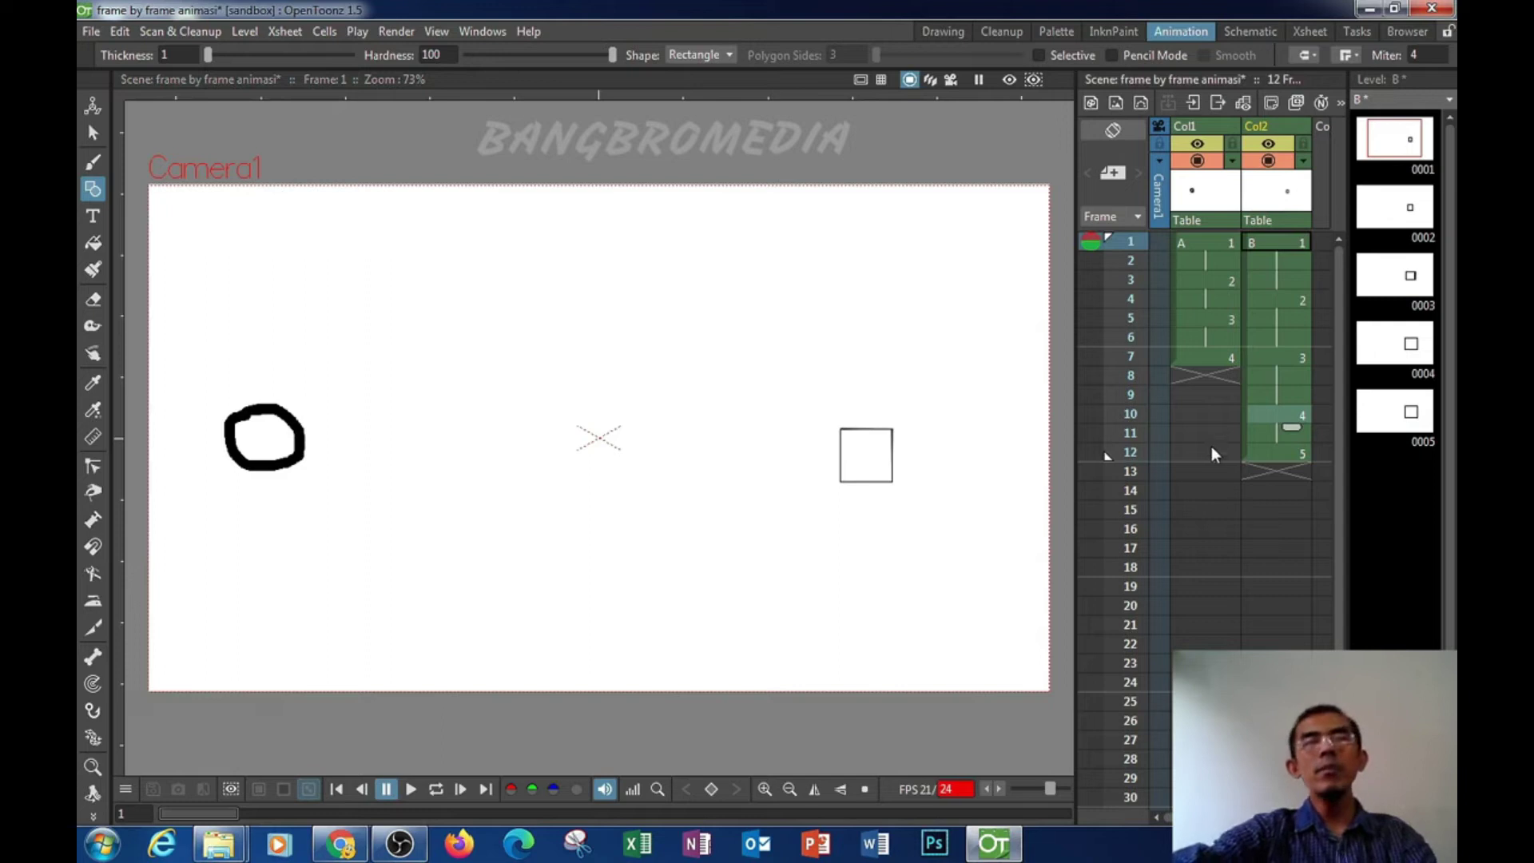
left_click(1261, 470)
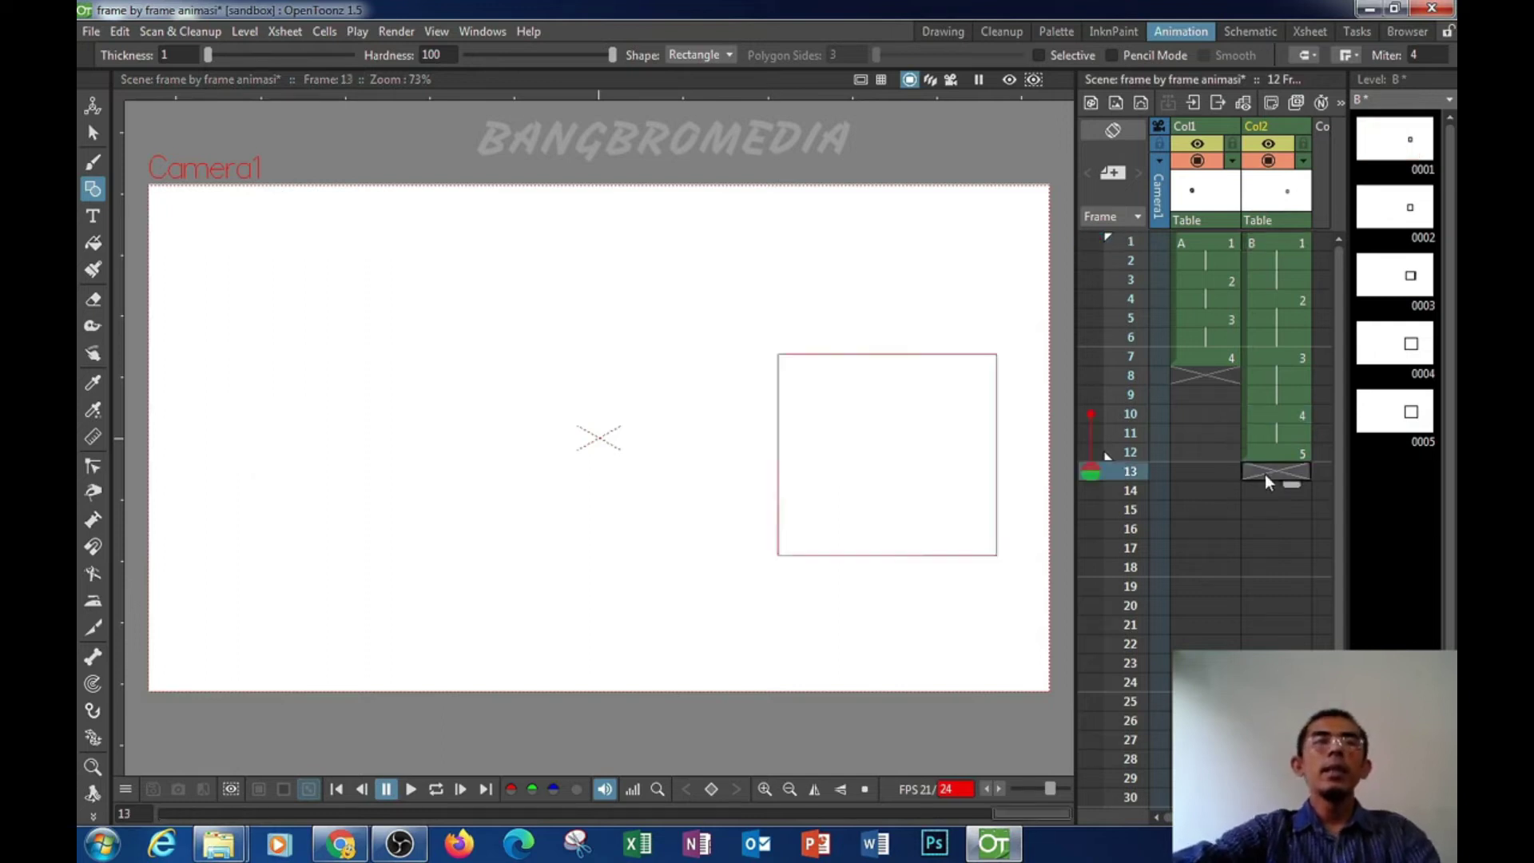
left_click(1203, 372)
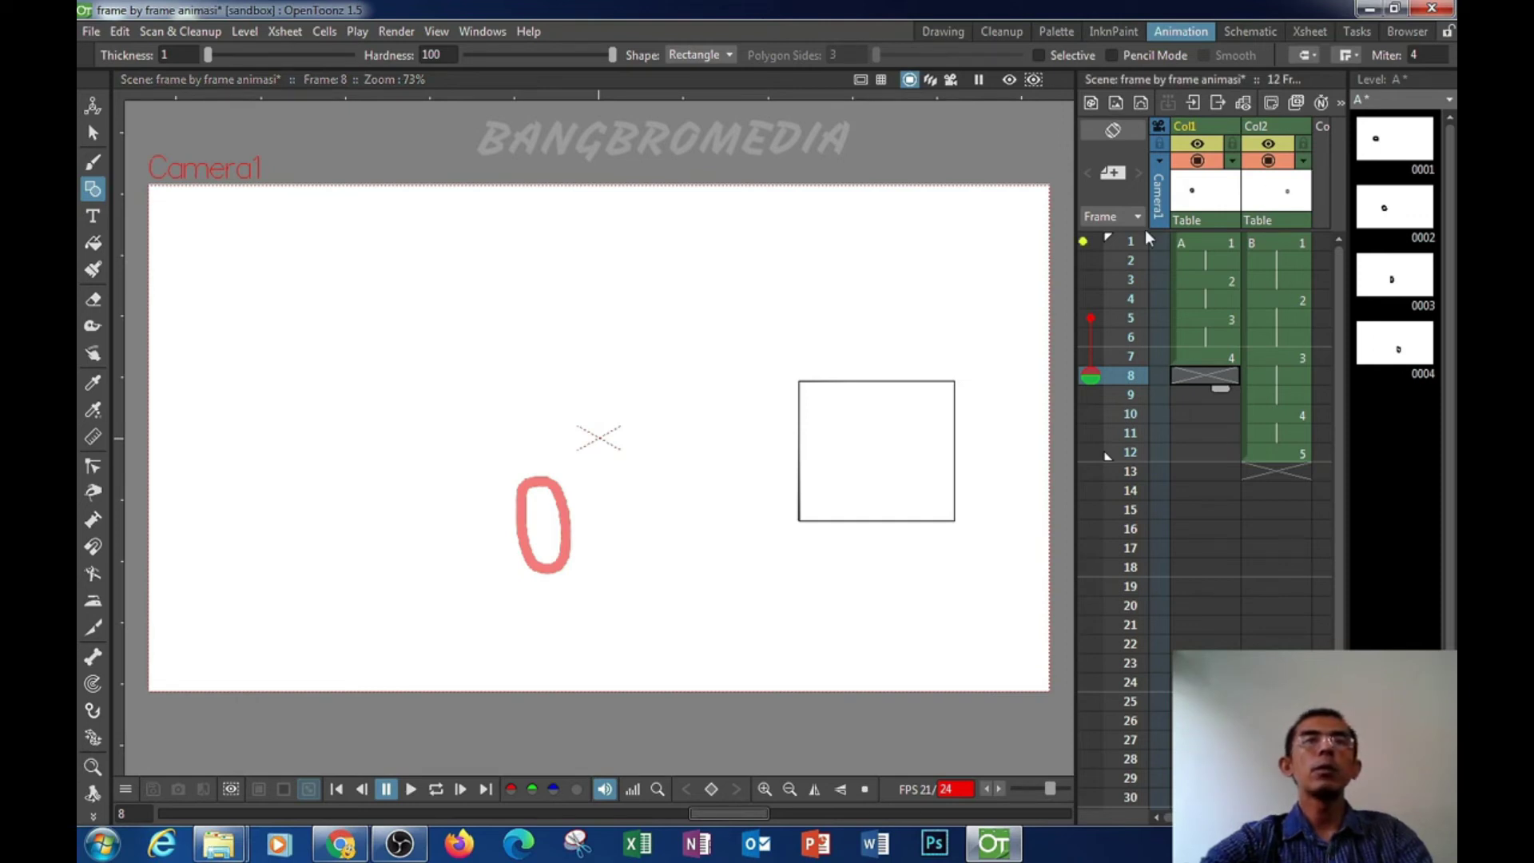
left_click(1198, 243)
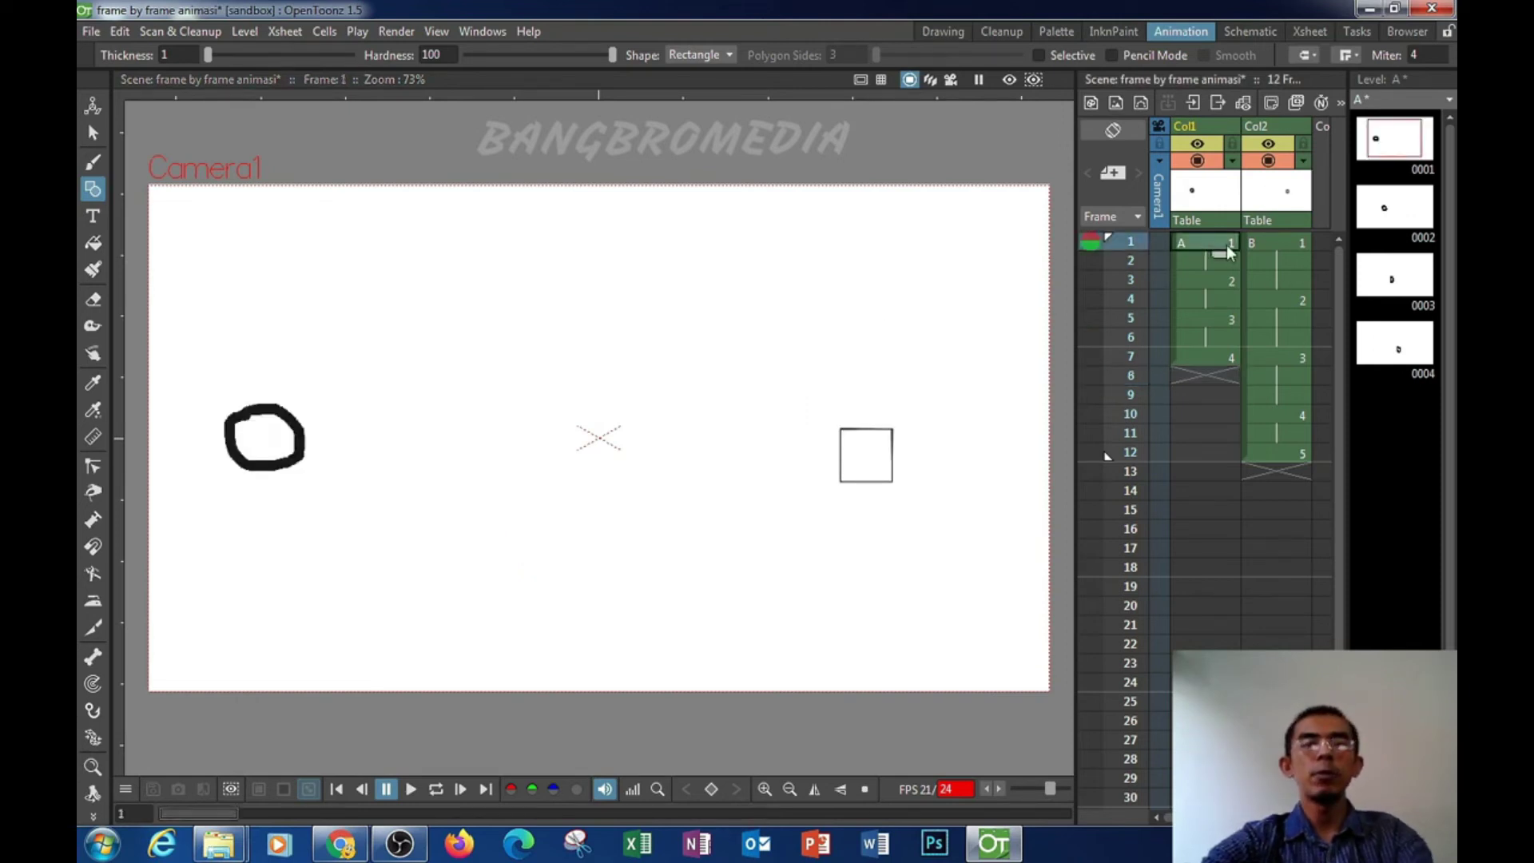
Step: Delete the ball column and the rectangle column from the Xsheet
left_click(1197, 128)
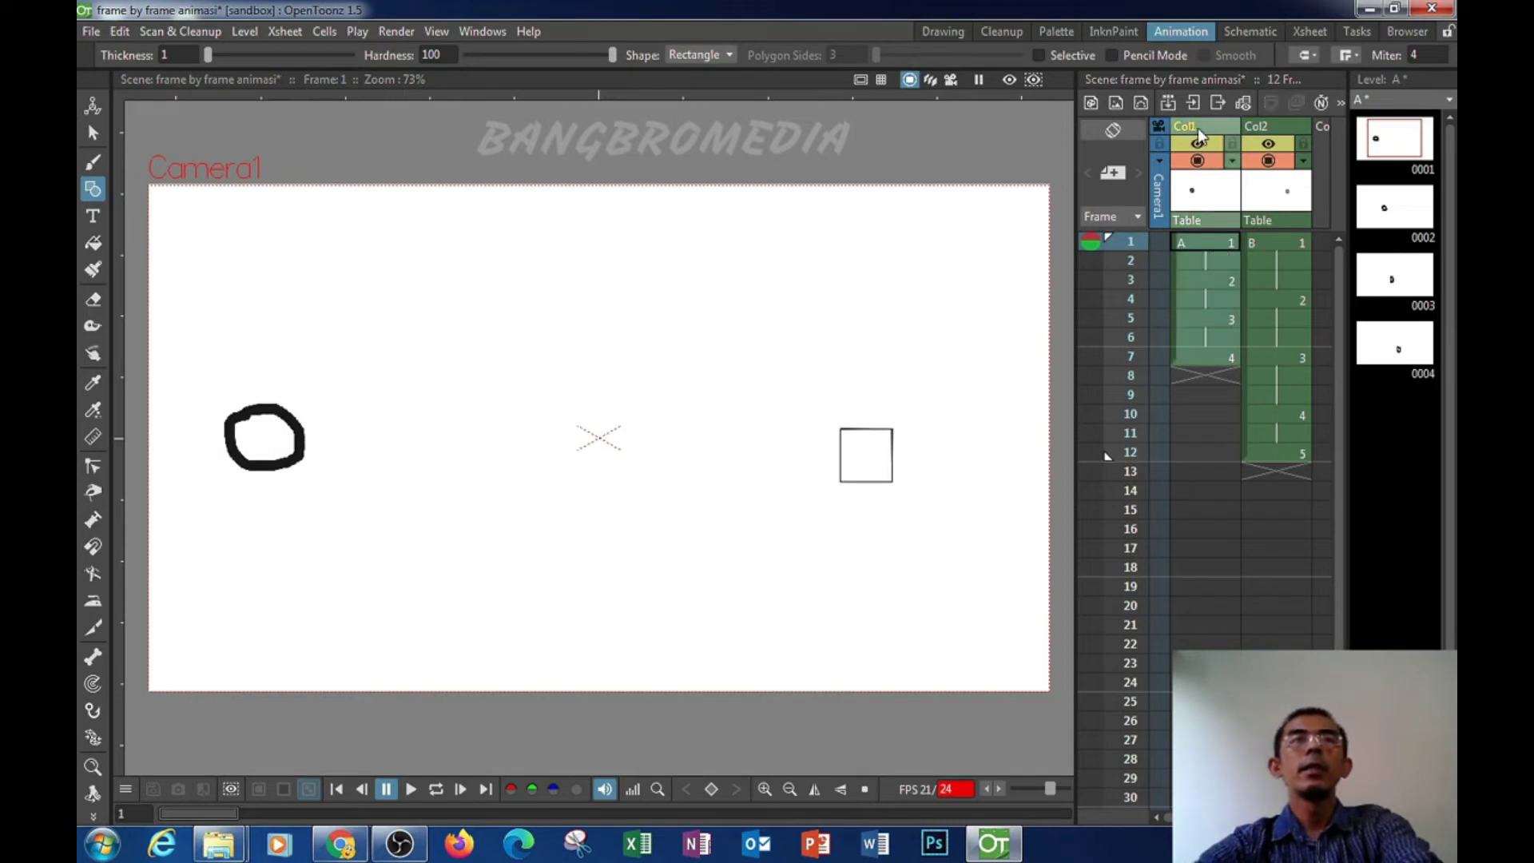
key("Delete")
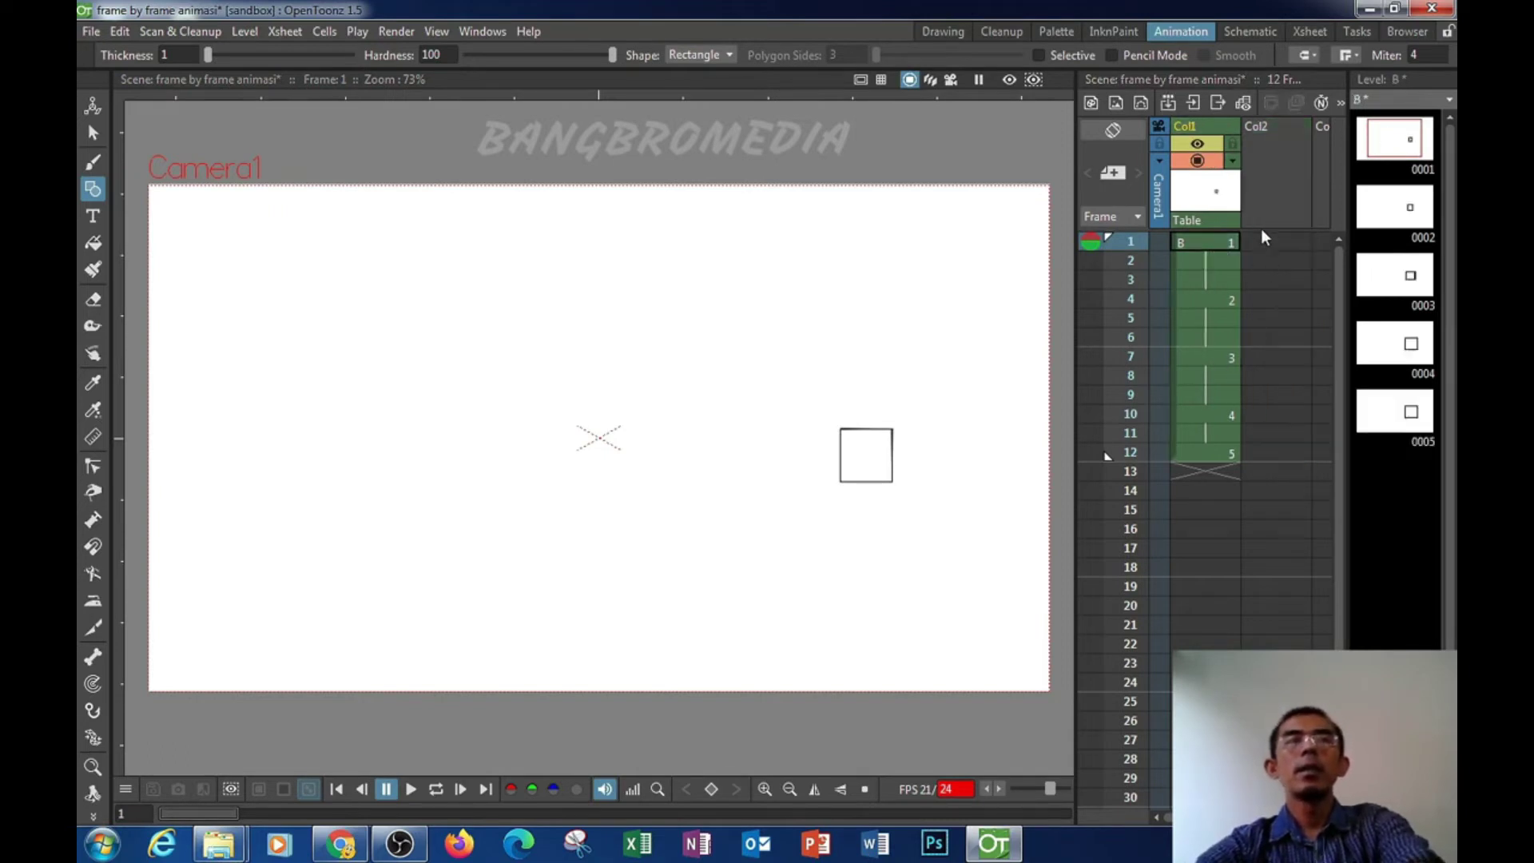
left_click(1198, 128)
key("Delete")
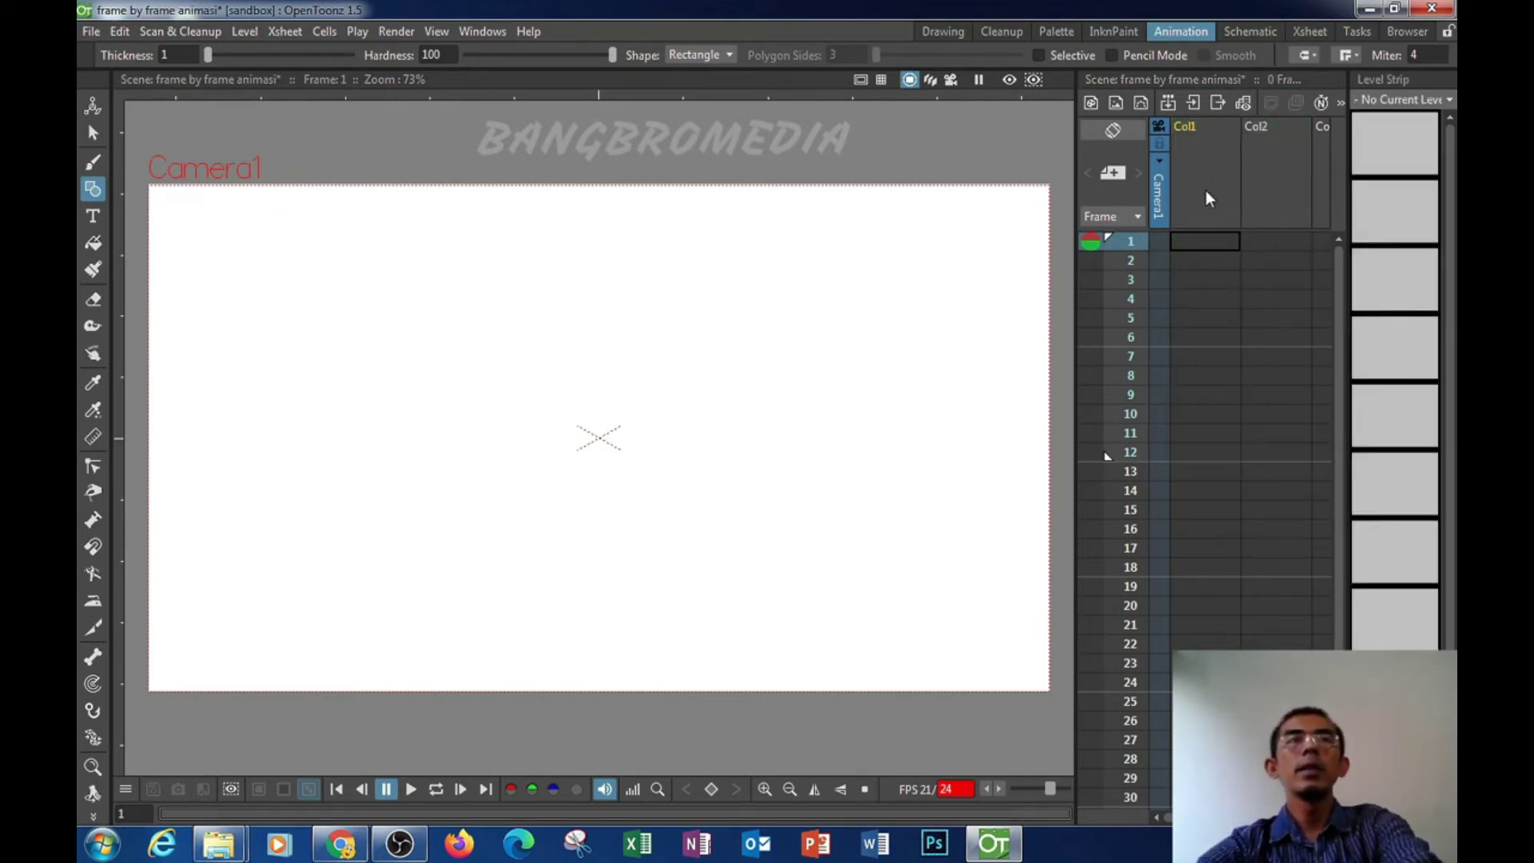
Step: Draw a standing stick figure with the Brush near the left side of the canvas in Col1 at frame 1
left_click(1194, 263)
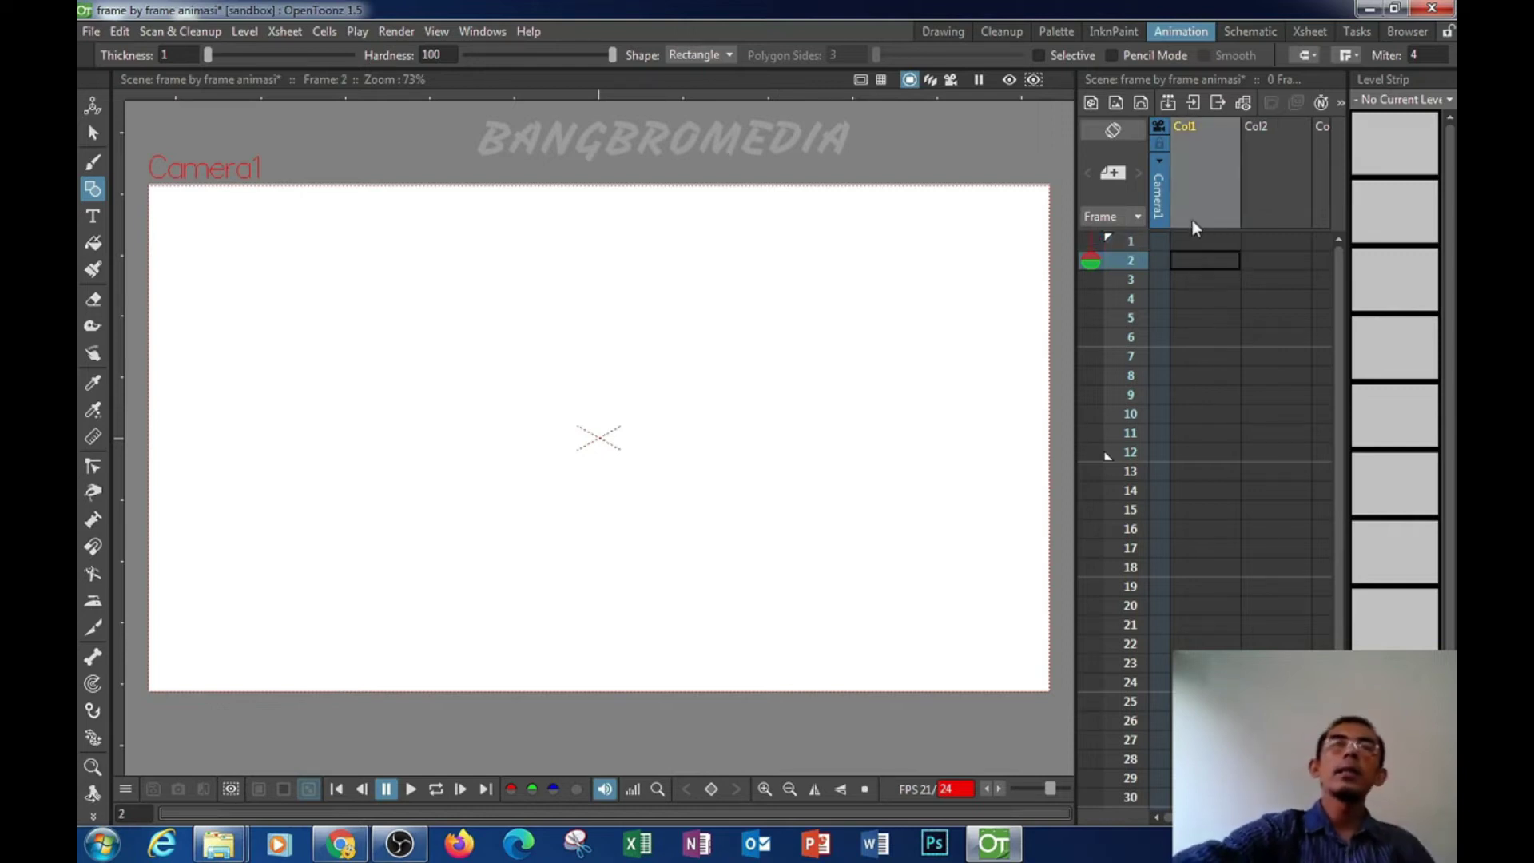
left_click(1197, 239)
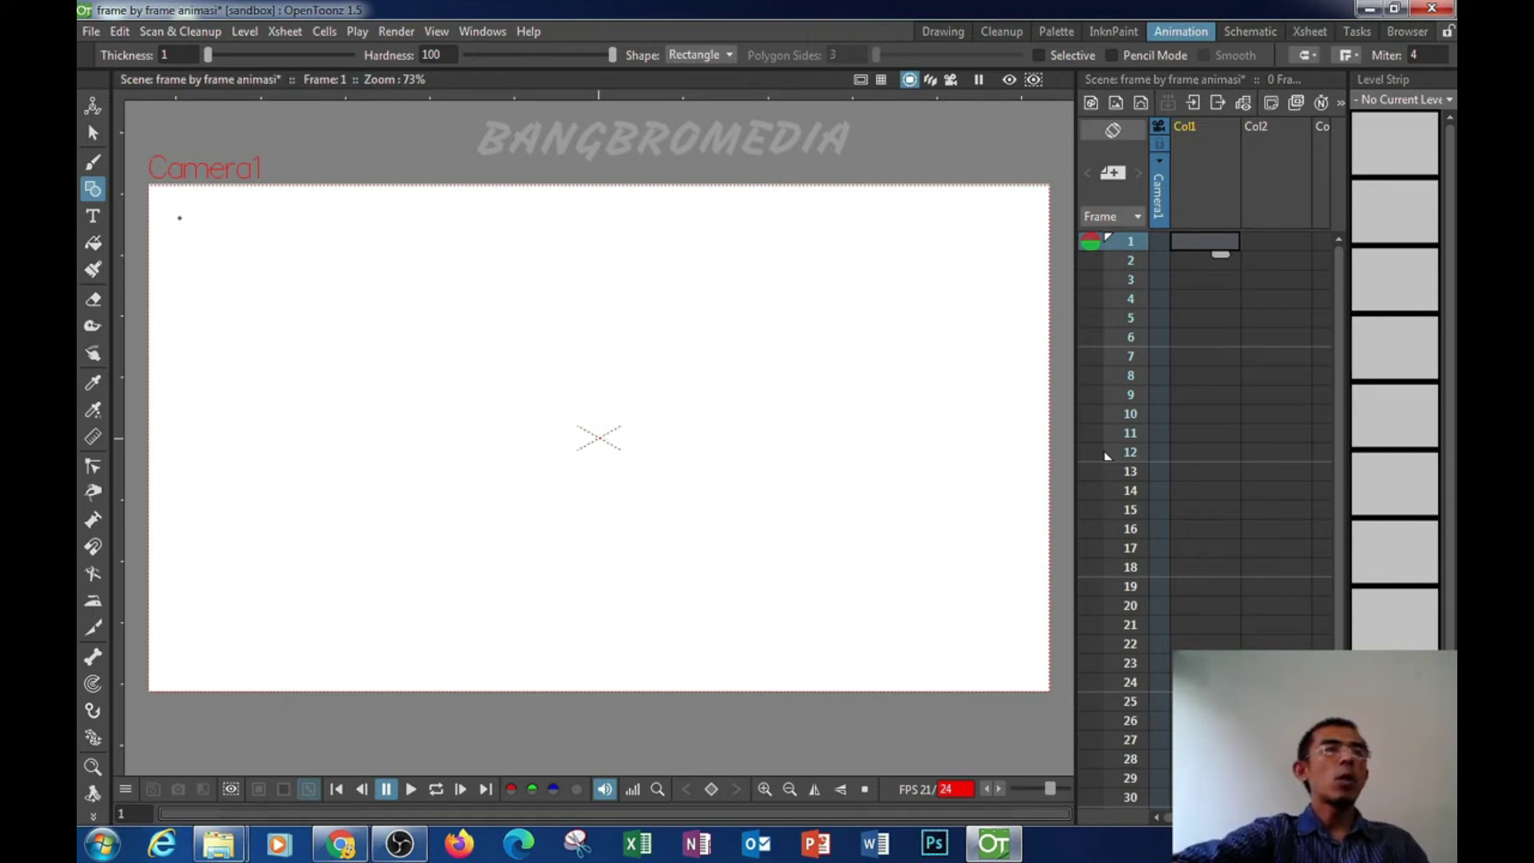
left_click(93, 162)
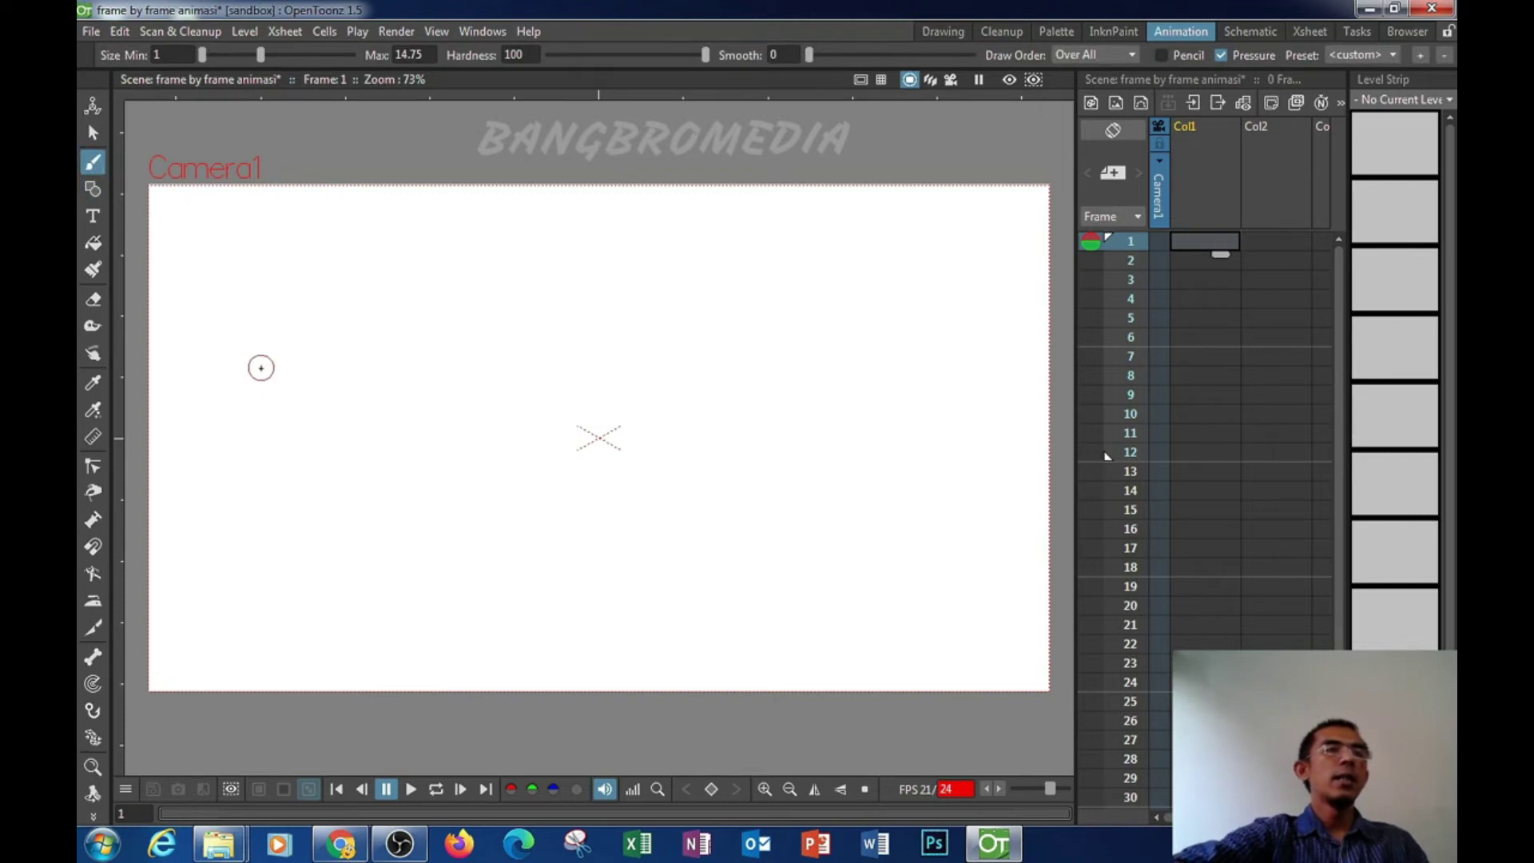
mouse_move(255, 361)
left_mouse_down()
mouse_move(297, 374)
mouse_move(295, 394)
mouse_move(273, 395)
mouse_move(252, 364)
mouse_move(274, 409)
mouse_move(274, 479)
left_mouse_up()
mouse_move(275, 420)
left_mouse_down()
mouse_move(251, 447)
mouse_move(309, 458)
mouse_move(256, 515)
mouse_move(271, 478)
mouse_move(294, 520)
left_mouse_up()
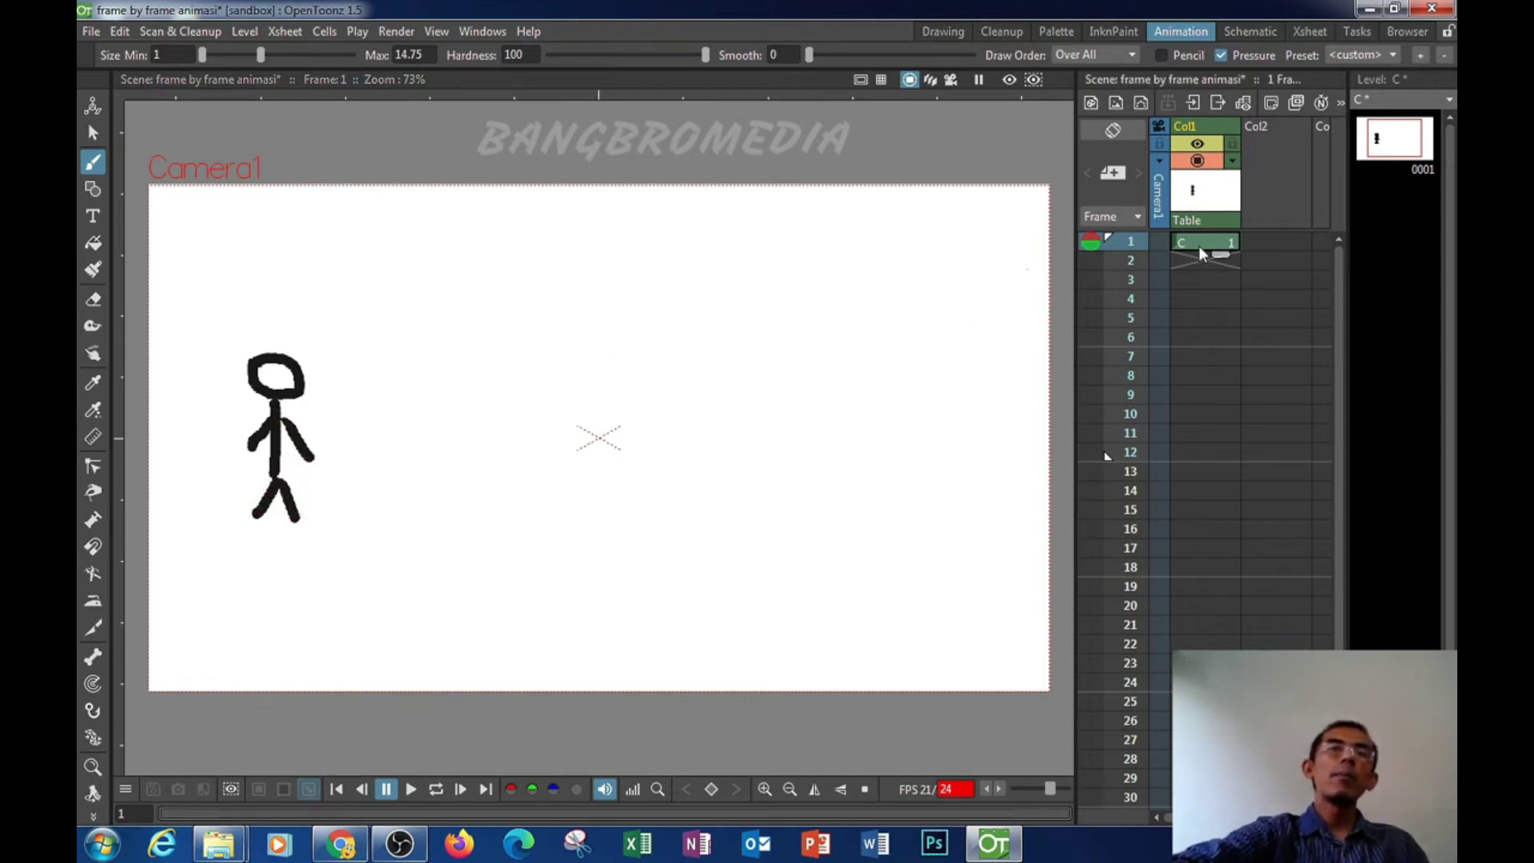
Step: Go to frame 3 of Col1 and show the stick figure from frame 1 as relative onion skin
left_click(1205, 299)
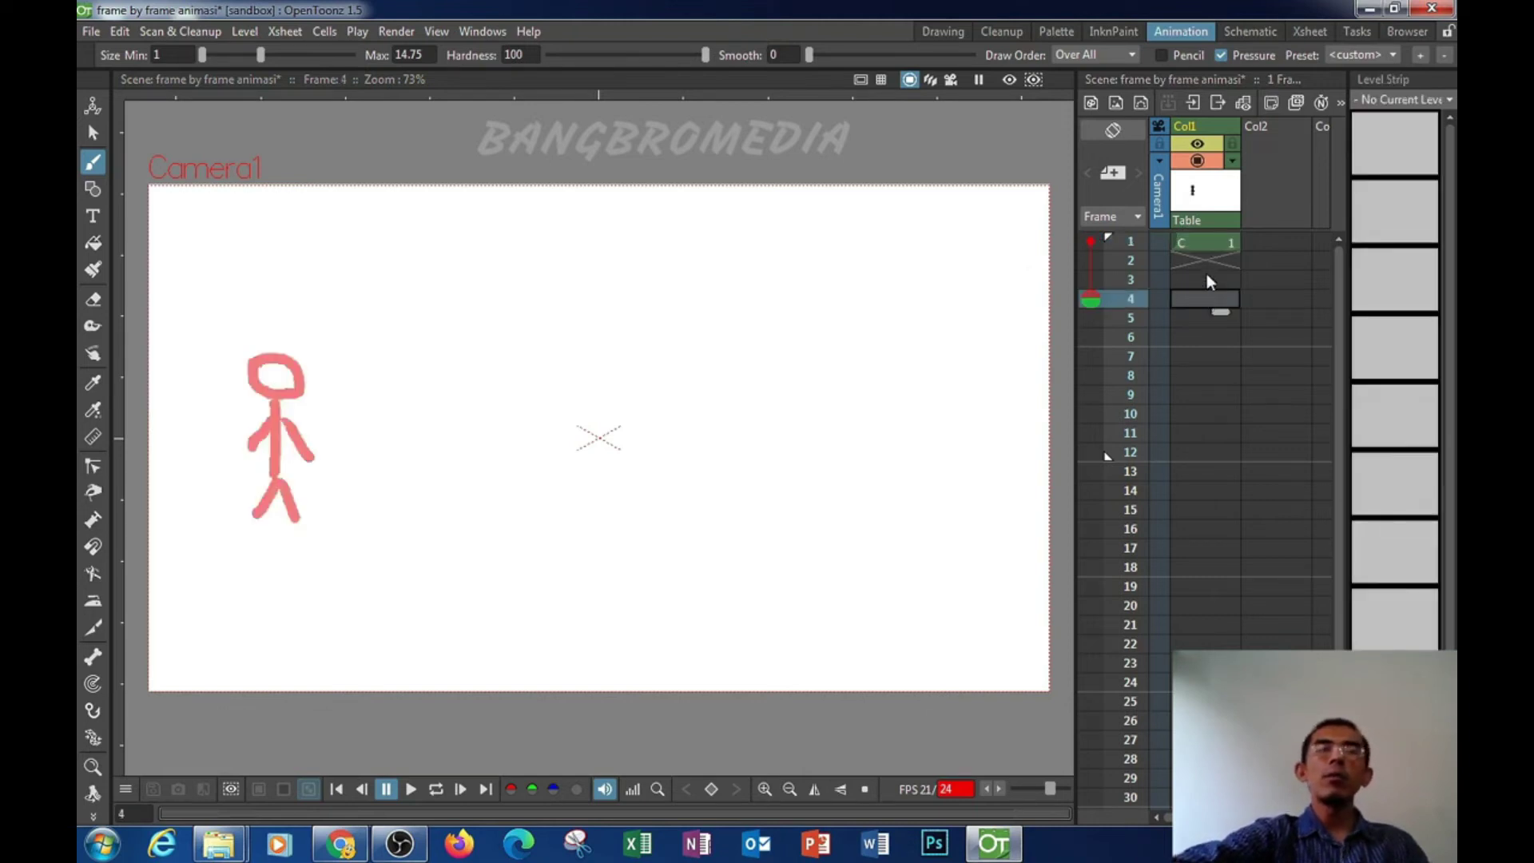
left_click(1206, 281)
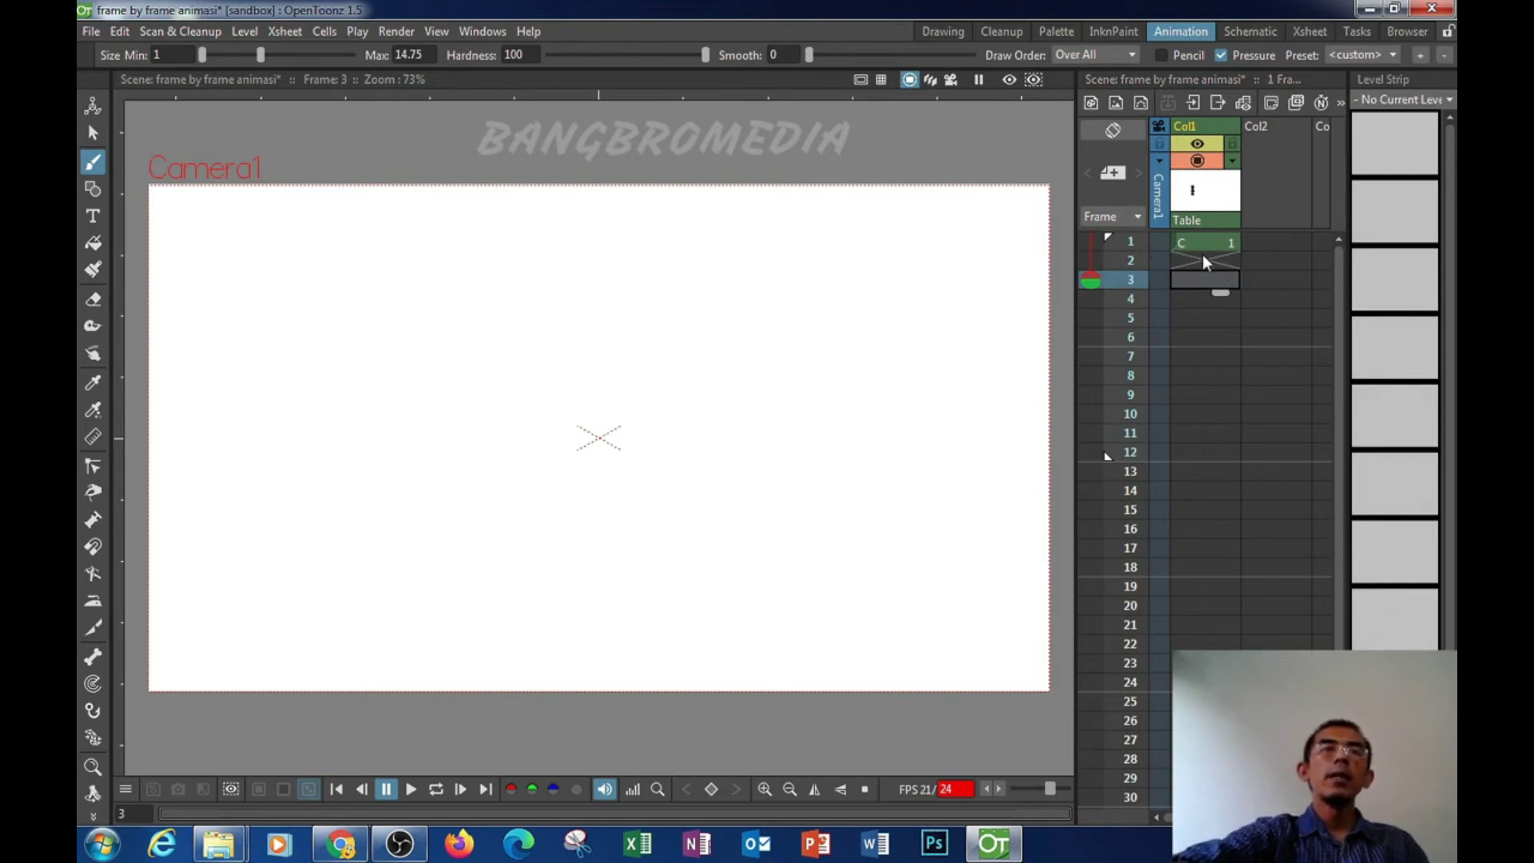
left_click(1204, 246)
left_click(1206, 257)
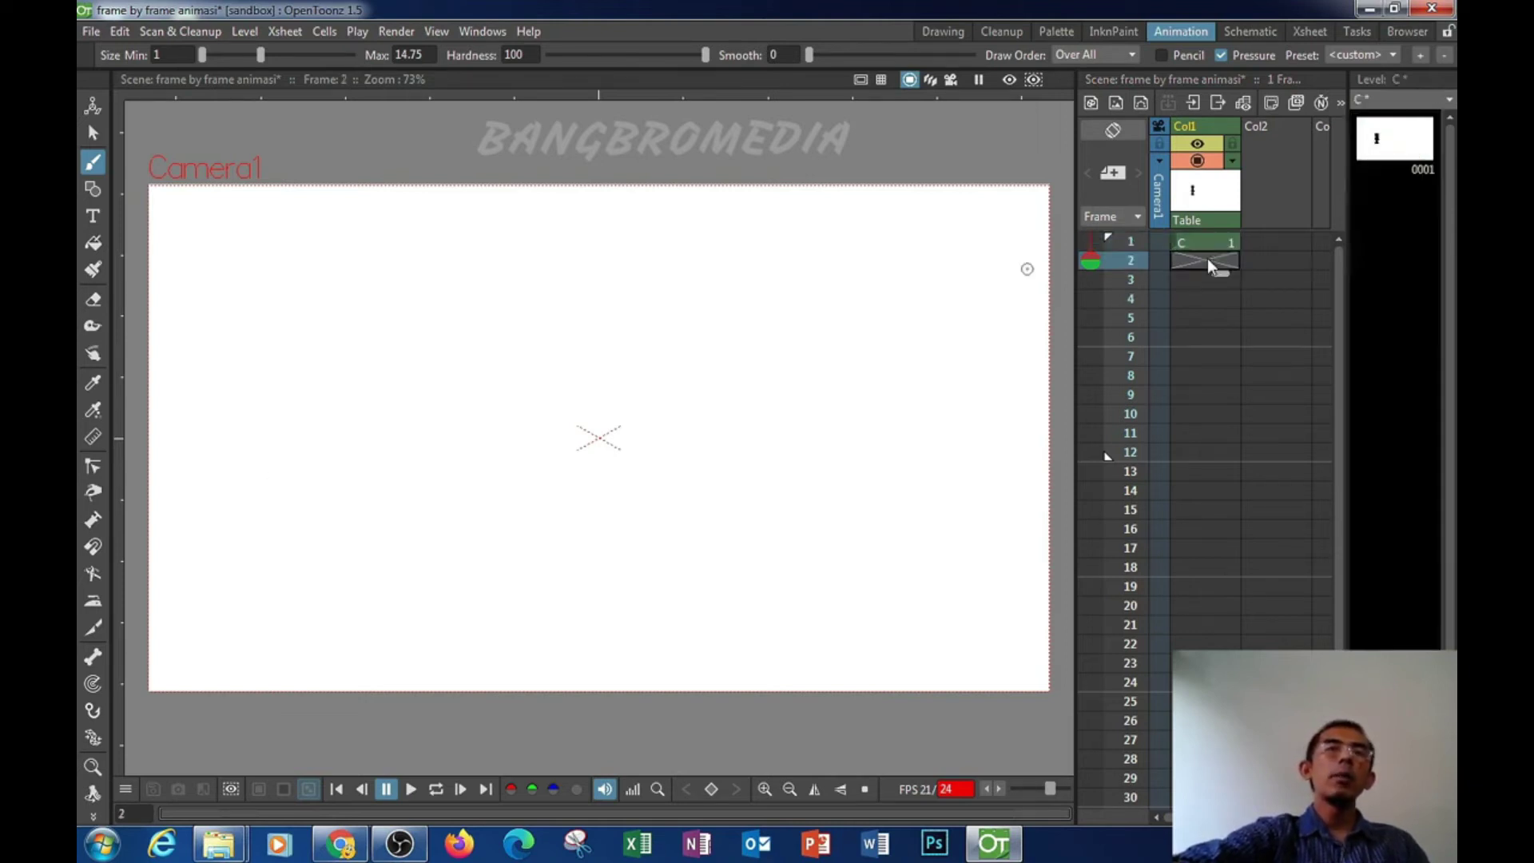
left_click(1205, 276)
left_click(1210, 257)
left_click(1210, 278)
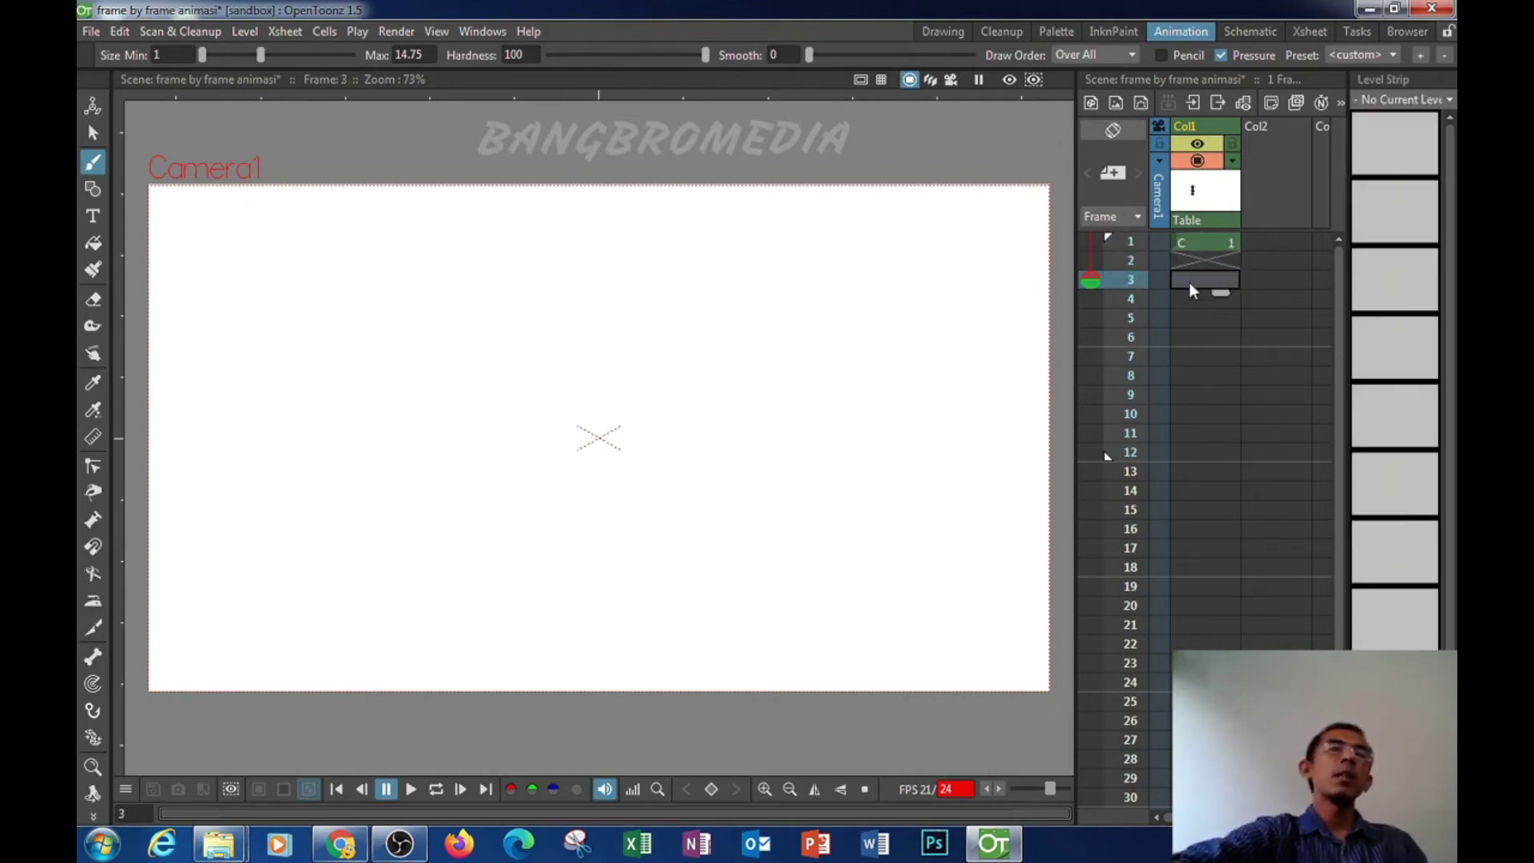
left_click(1091, 240)
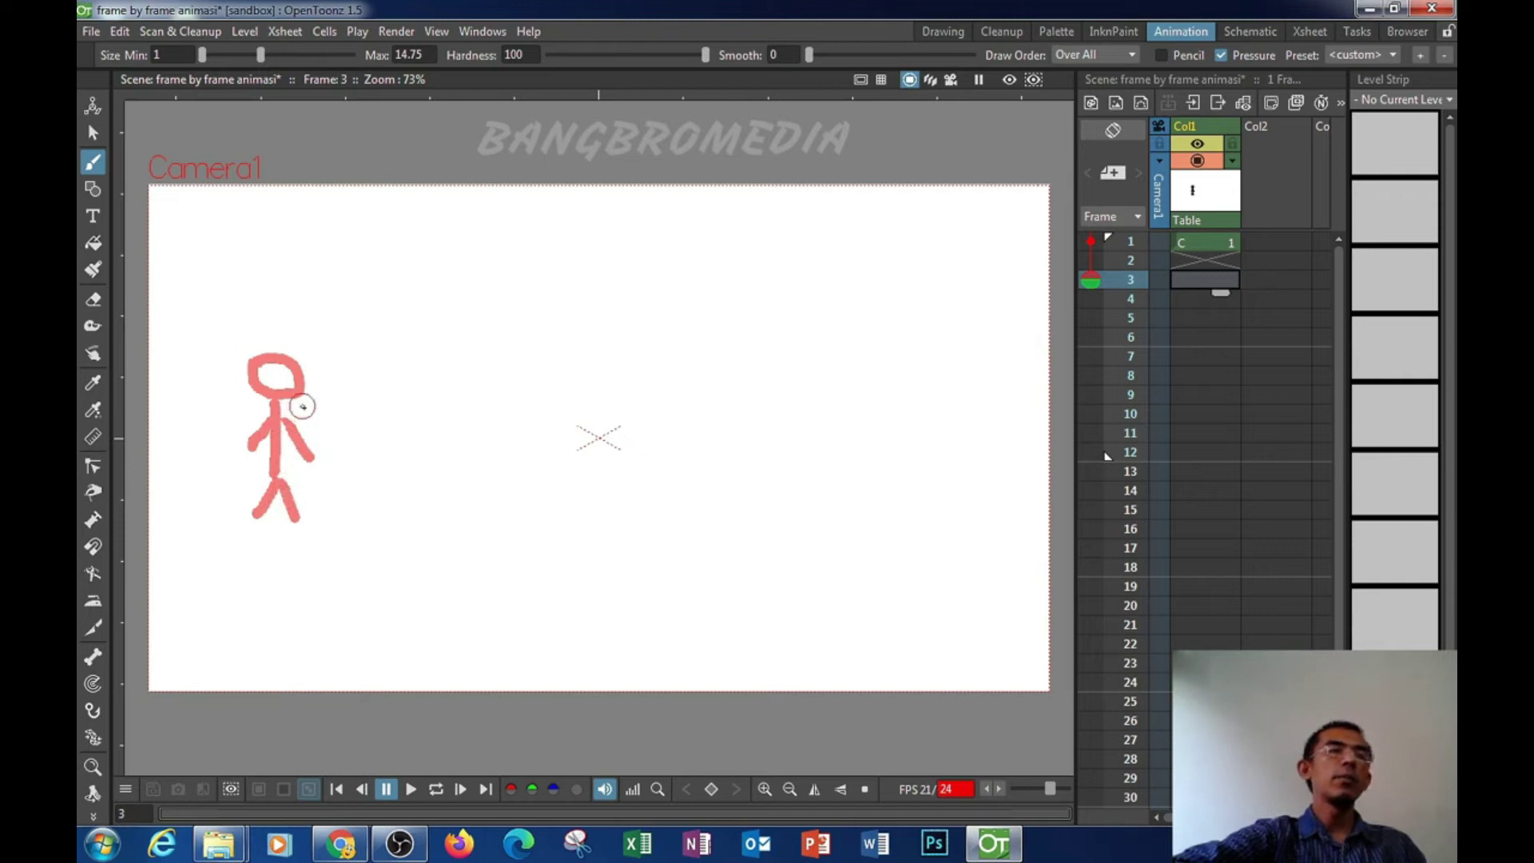
Step: Draw the second stick figure at frame 3, slightly to the right of the onion-skinned one
mouse_move(306, 407)
left_mouse_down()
mouse_move(292, 478)
mouse_move(313, 515)
mouse_move(290, 496)
mouse_move(286, 514)
left_mouse_up()
left_click_drag(310, 421, 322, 482)
left_click_drag(304, 416, 286, 426)
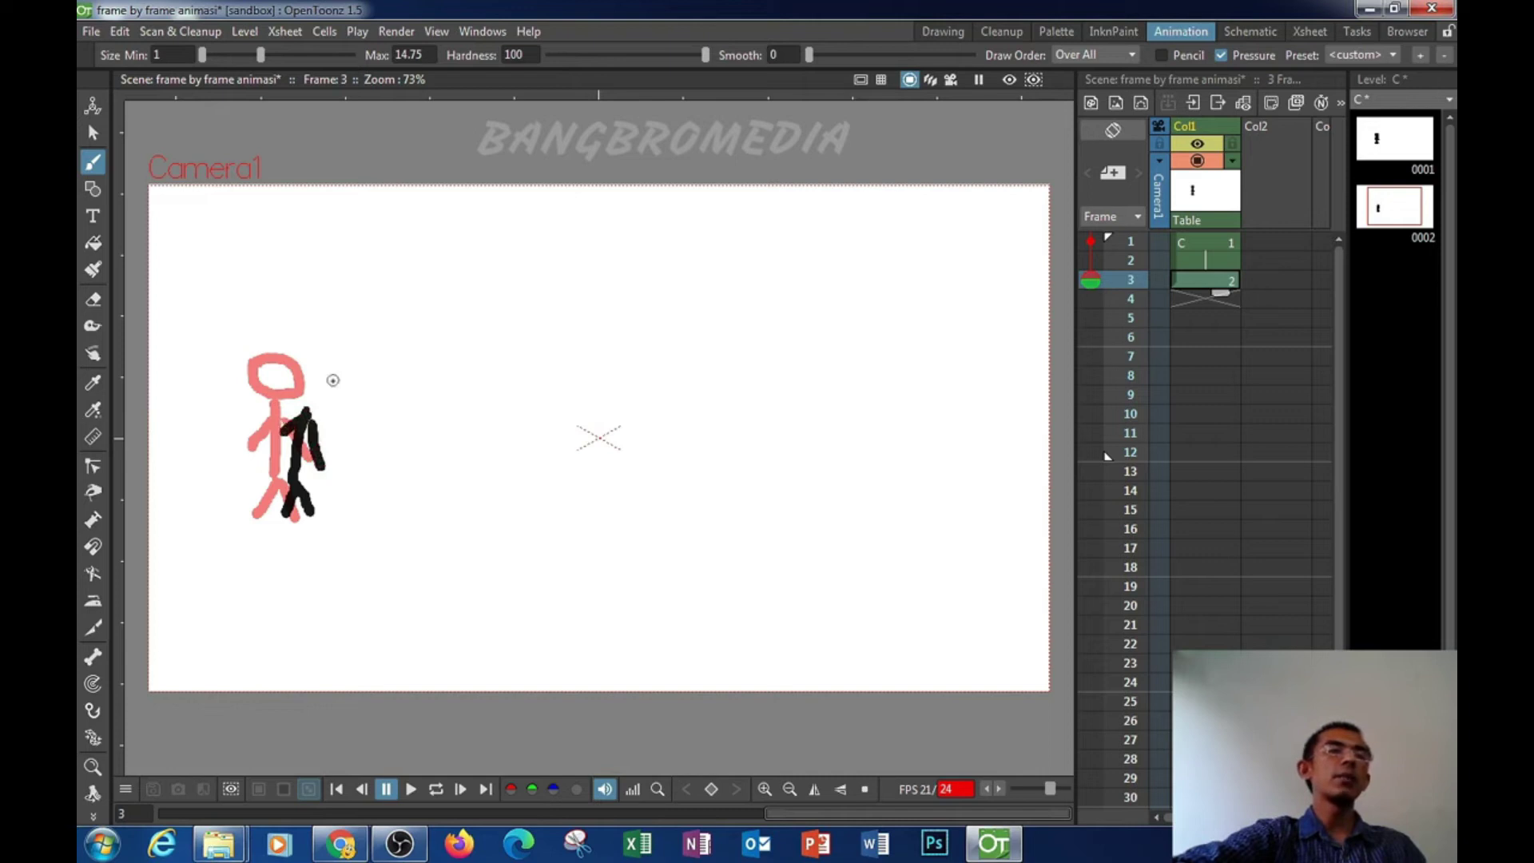
mouse_move(322, 363)
left_mouse_down()
mouse_move(318, 410)
mouse_move(342, 385)
mouse_move(322, 368)
left_mouse_up()
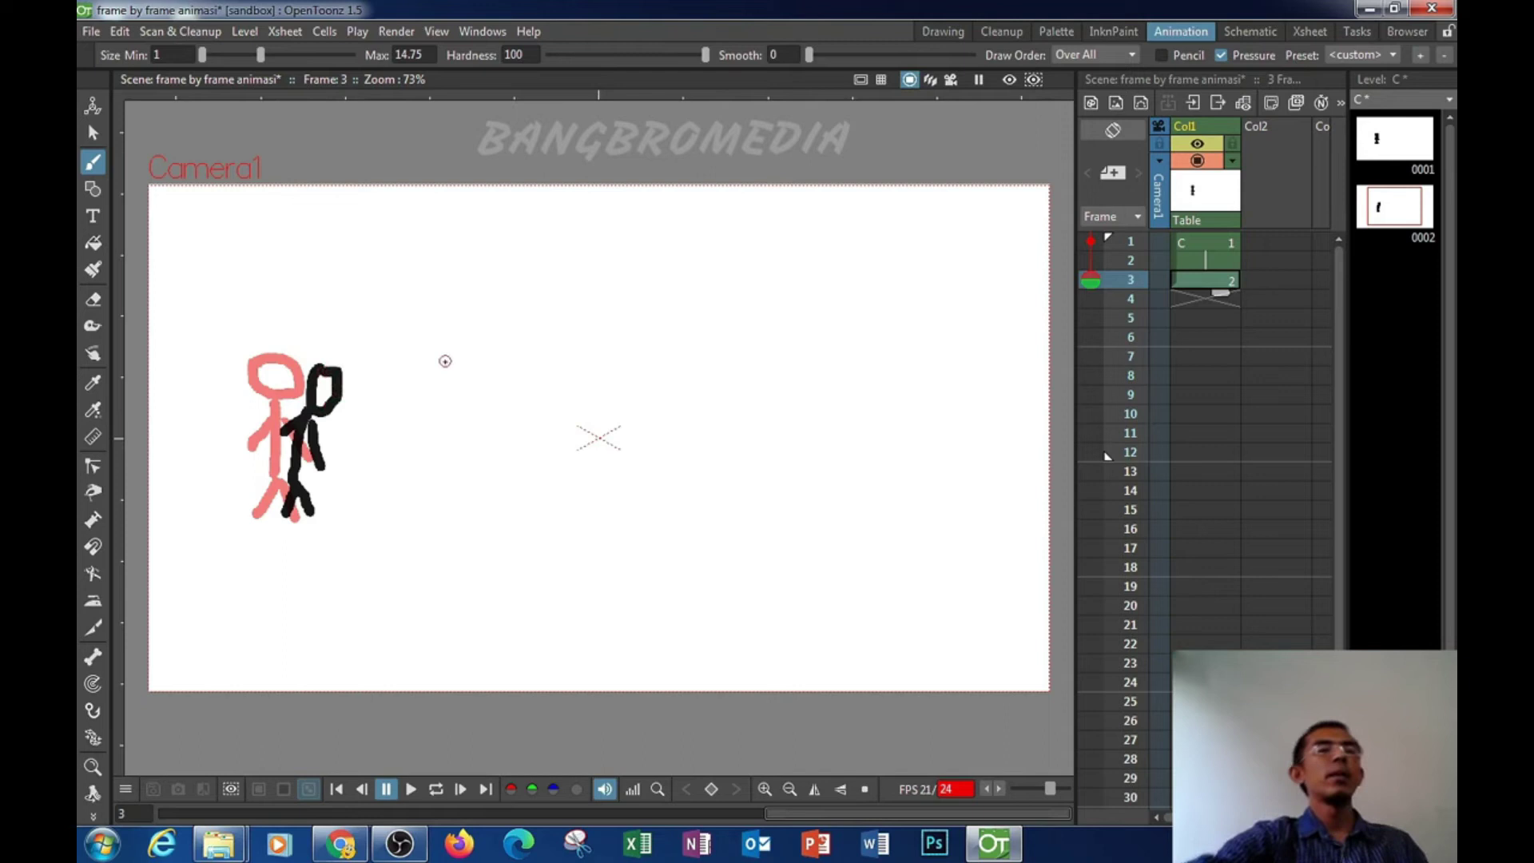
Step: Draw a third, forward-leaning stick figure in Col1 at frame 5, to the right of the second, redoing its first body line
left_click(1211, 316)
mouse_move(395, 397)
left_mouse_down()
mouse_move(367, 397)
mouse_move(370, 426)
mouse_move(360, 403)
mouse_move(379, 388)
mouse_move(390, 403)
mouse_move(351, 466)
mouse_move(365, 504)
left_mouse_up()
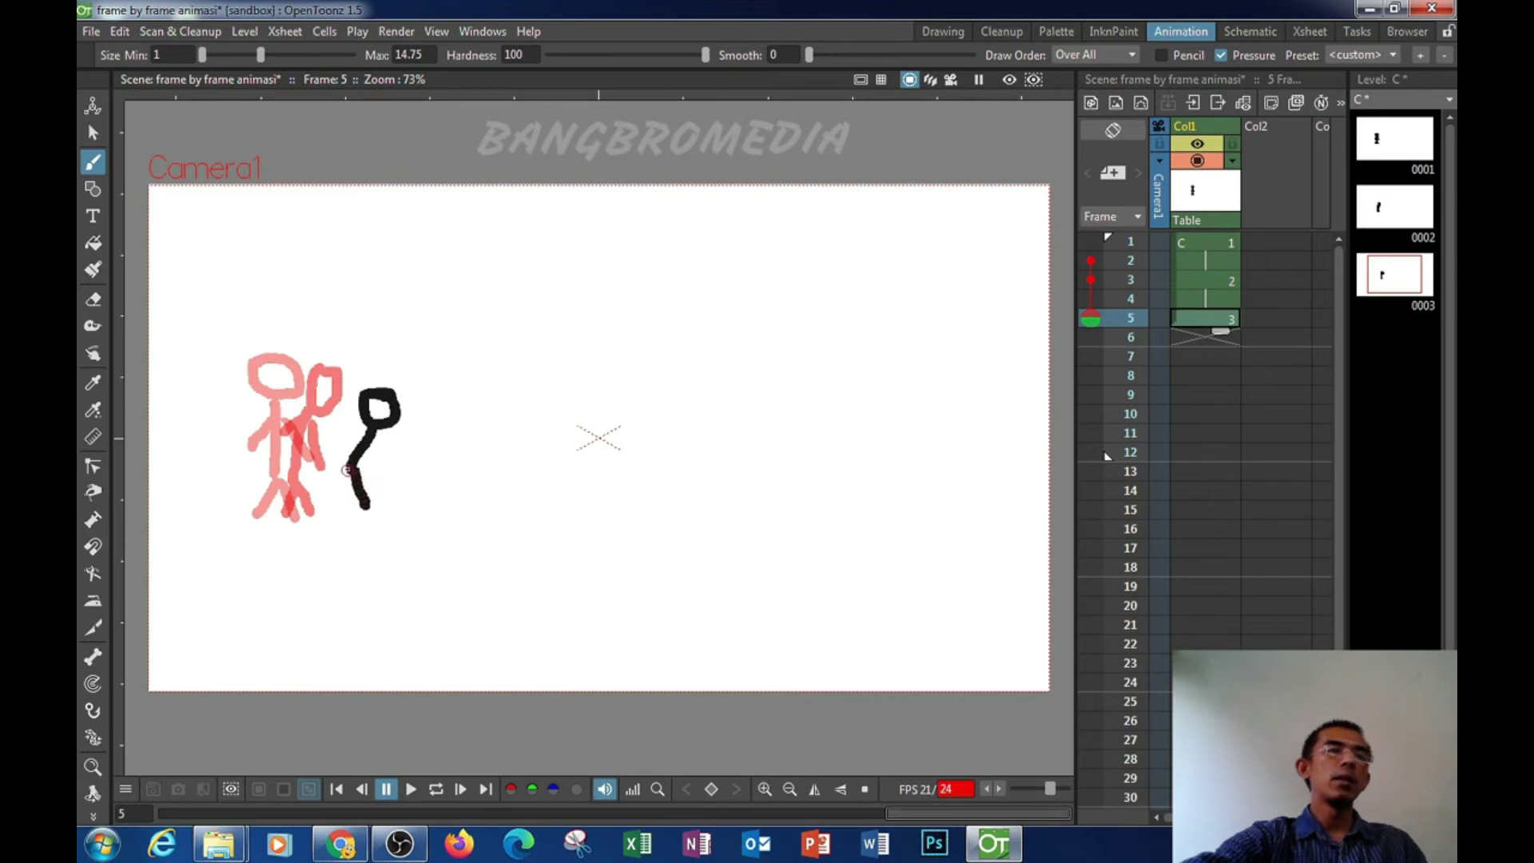
key("ctrl+z")
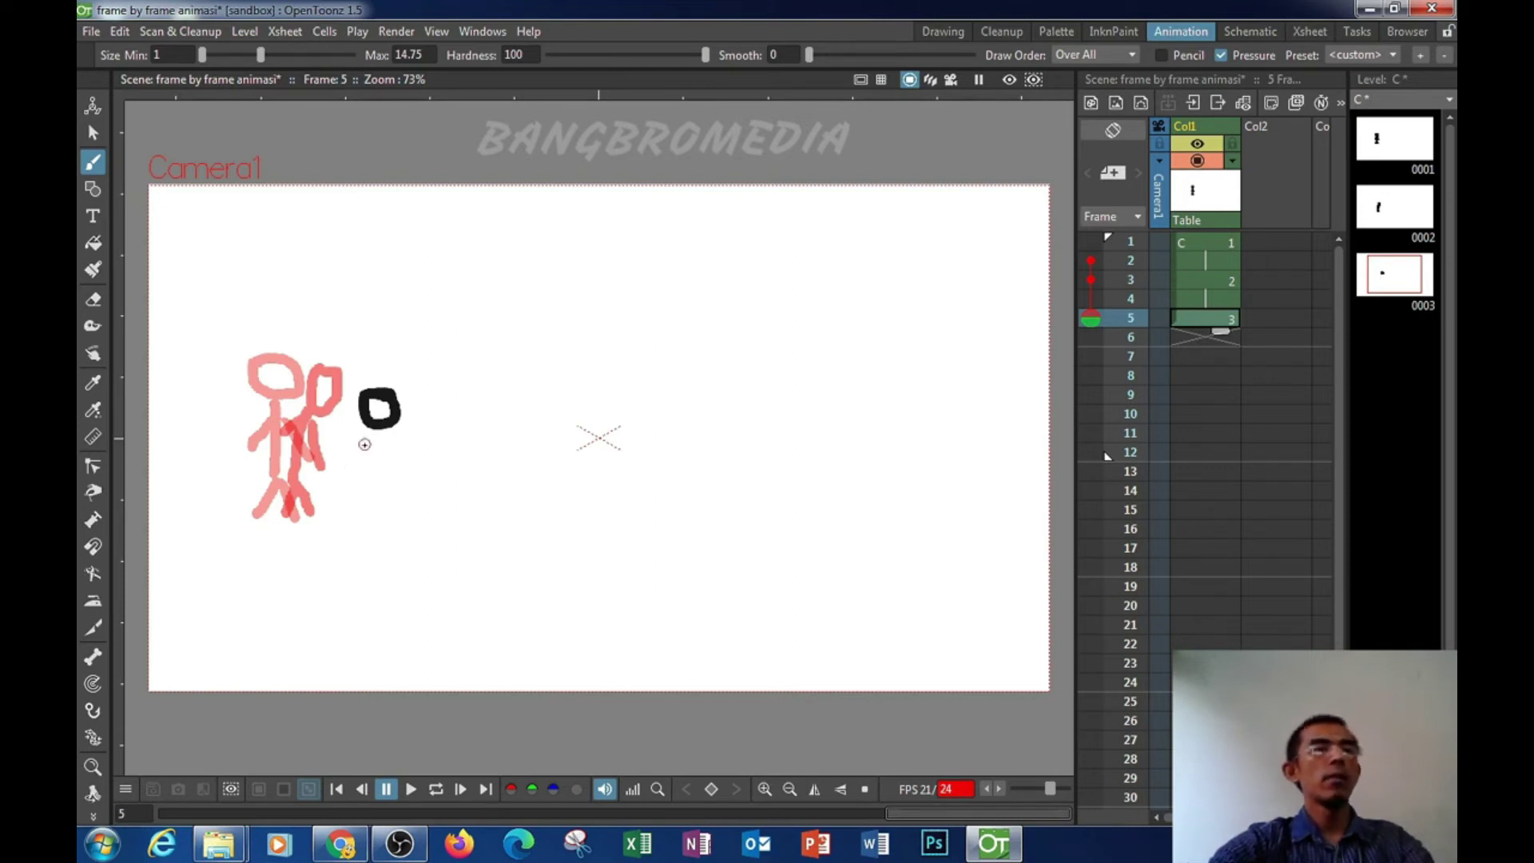
mouse_move(370, 425)
left_mouse_down()
mouse_move(332, 508)
mouse_move(352, 489)
mouse_move(358, 506)
left_mouse_up()
mouse_move(360, 452)
left_mouse_down()
mouse_move(374, 482)
mouse_move(371, 442)
mouse_move(393, 463)
left_mouse_up()
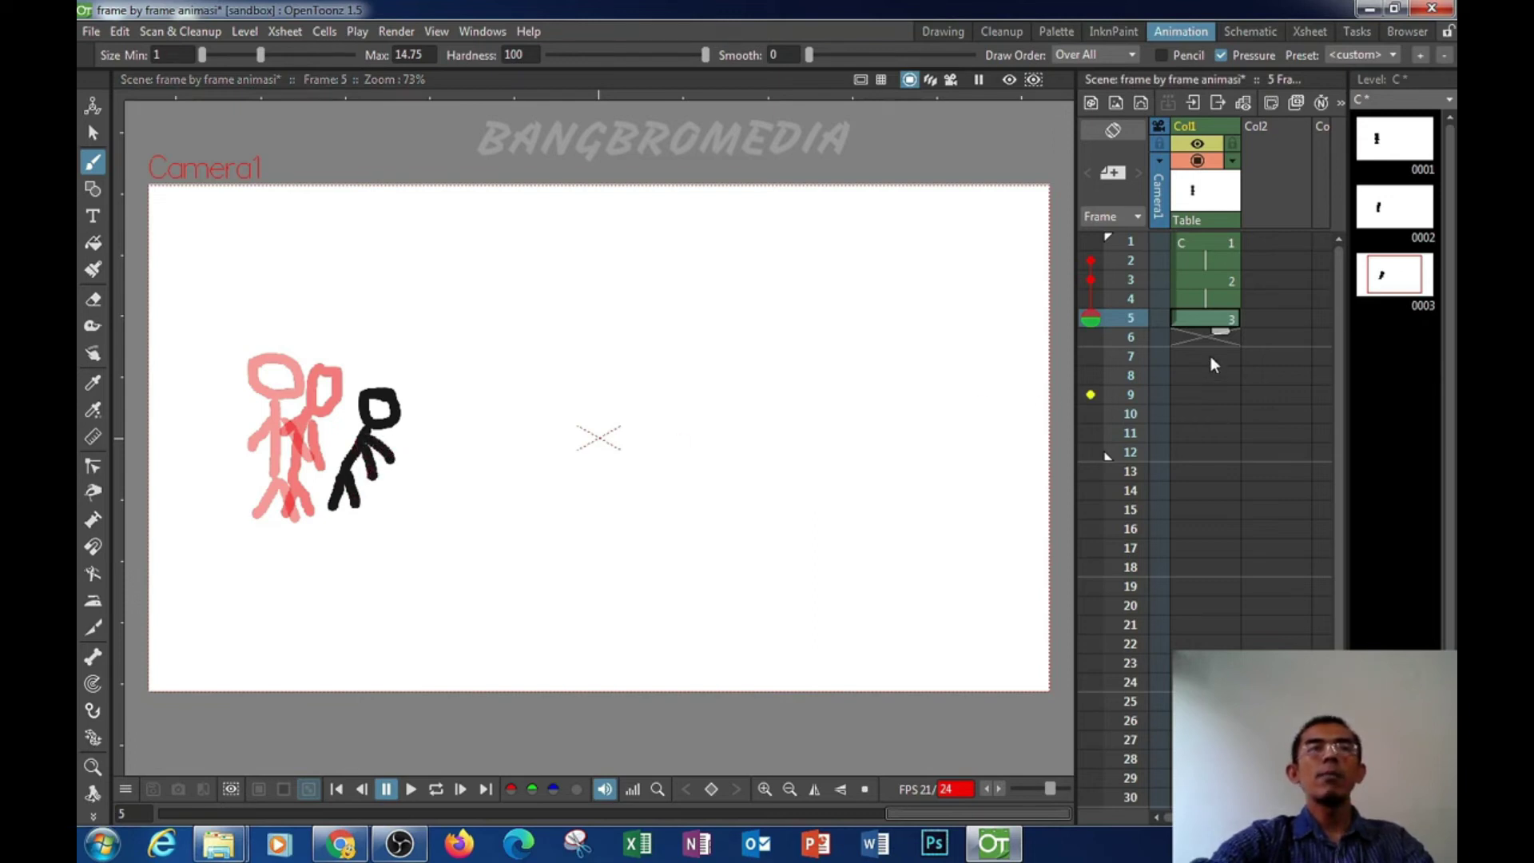
Step: Go to frame 7 of Col1 and show only the figure from frame 5 as relative onion skin
left_click(1211, 357)
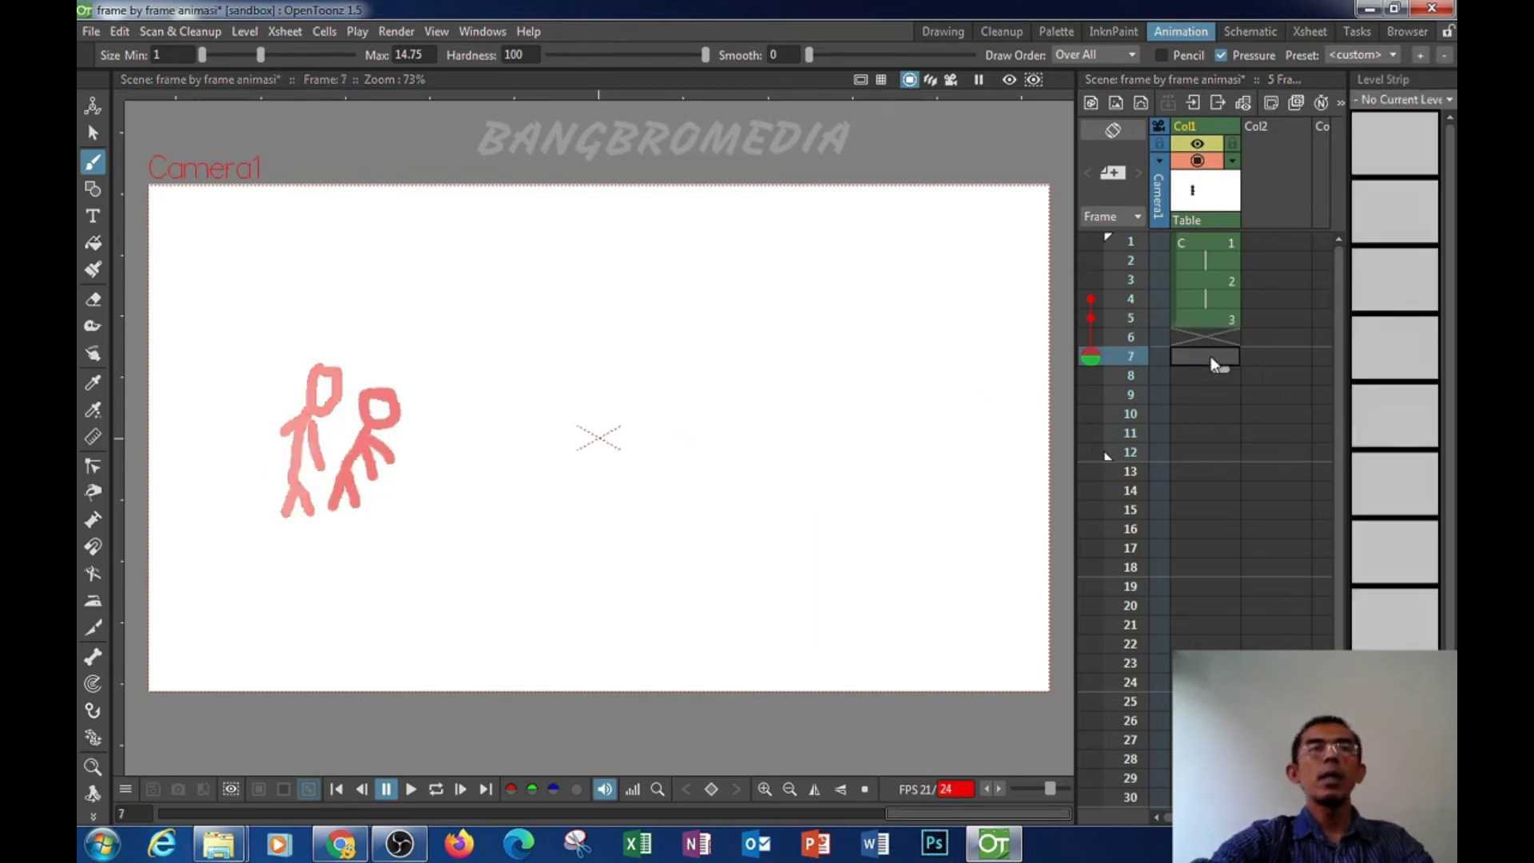
left_click(1091, 317)
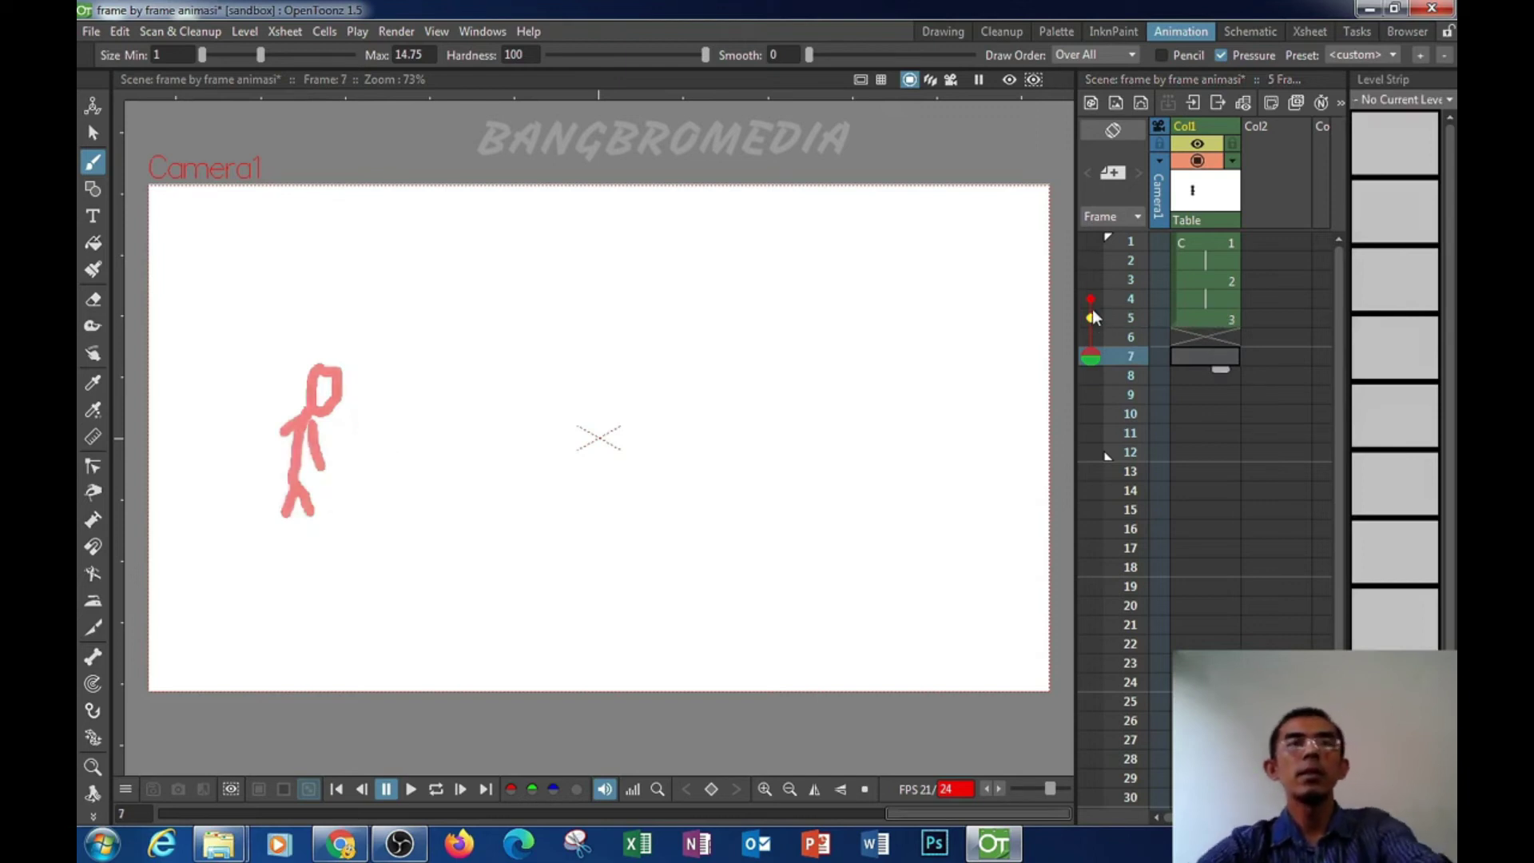
left_click(1092, 301)
left_click(1092, 318)
left_click(1092, 320)
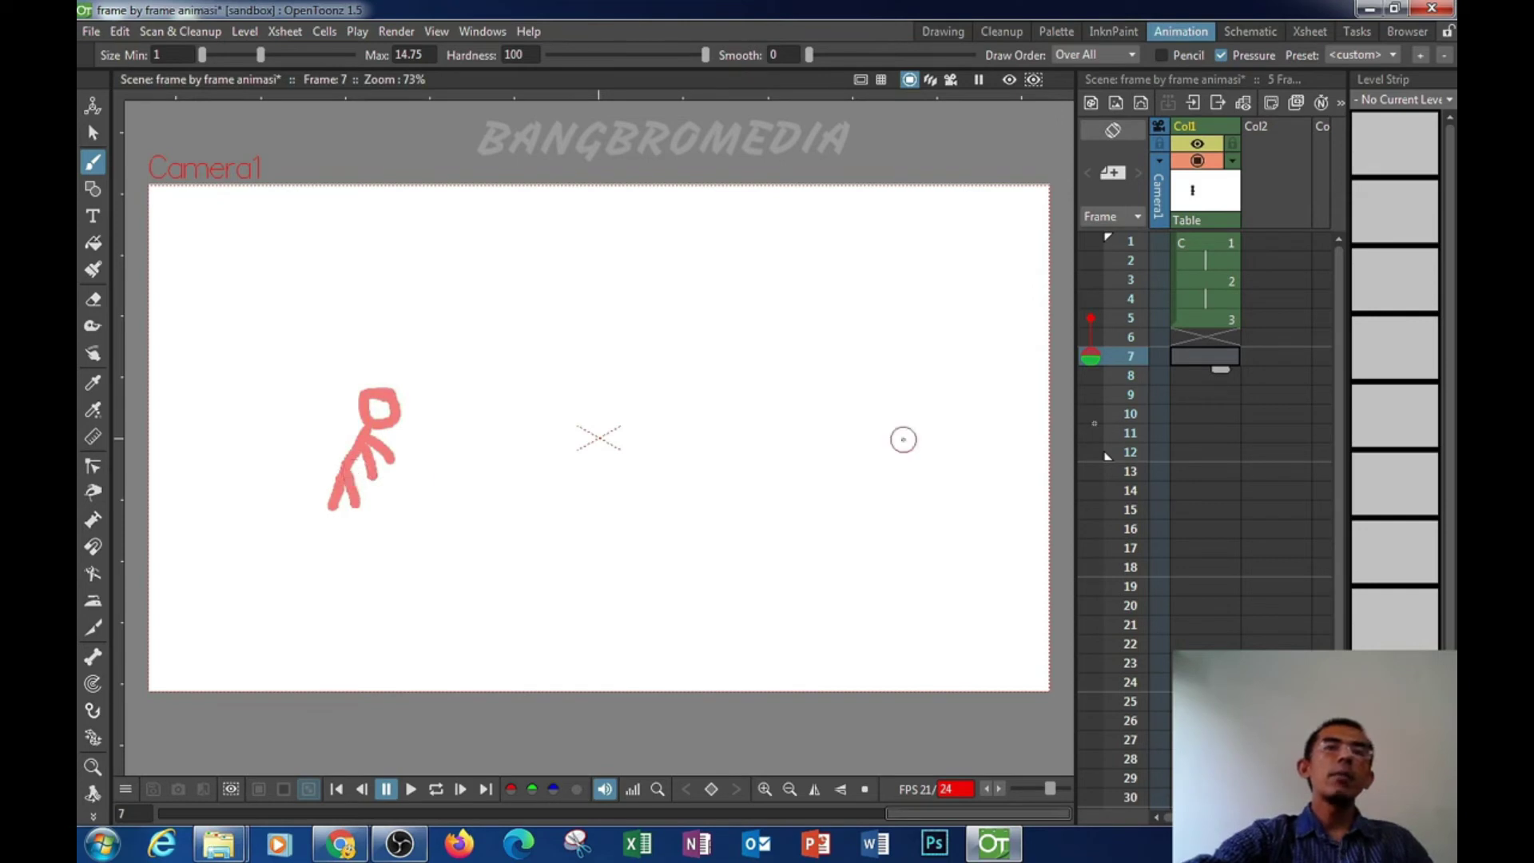
Step: Draw the fourth stick figure at frame 7, falling forward over the onion-skinned one, redoing its first body and head strokes
mouse_move(345, 464)
left_mouse_down()
mouse_move(425, 439)
mouse_move(425, 478)
mouse_move(452, 481)
mouse_move(432, 436)
left_mouse_up()
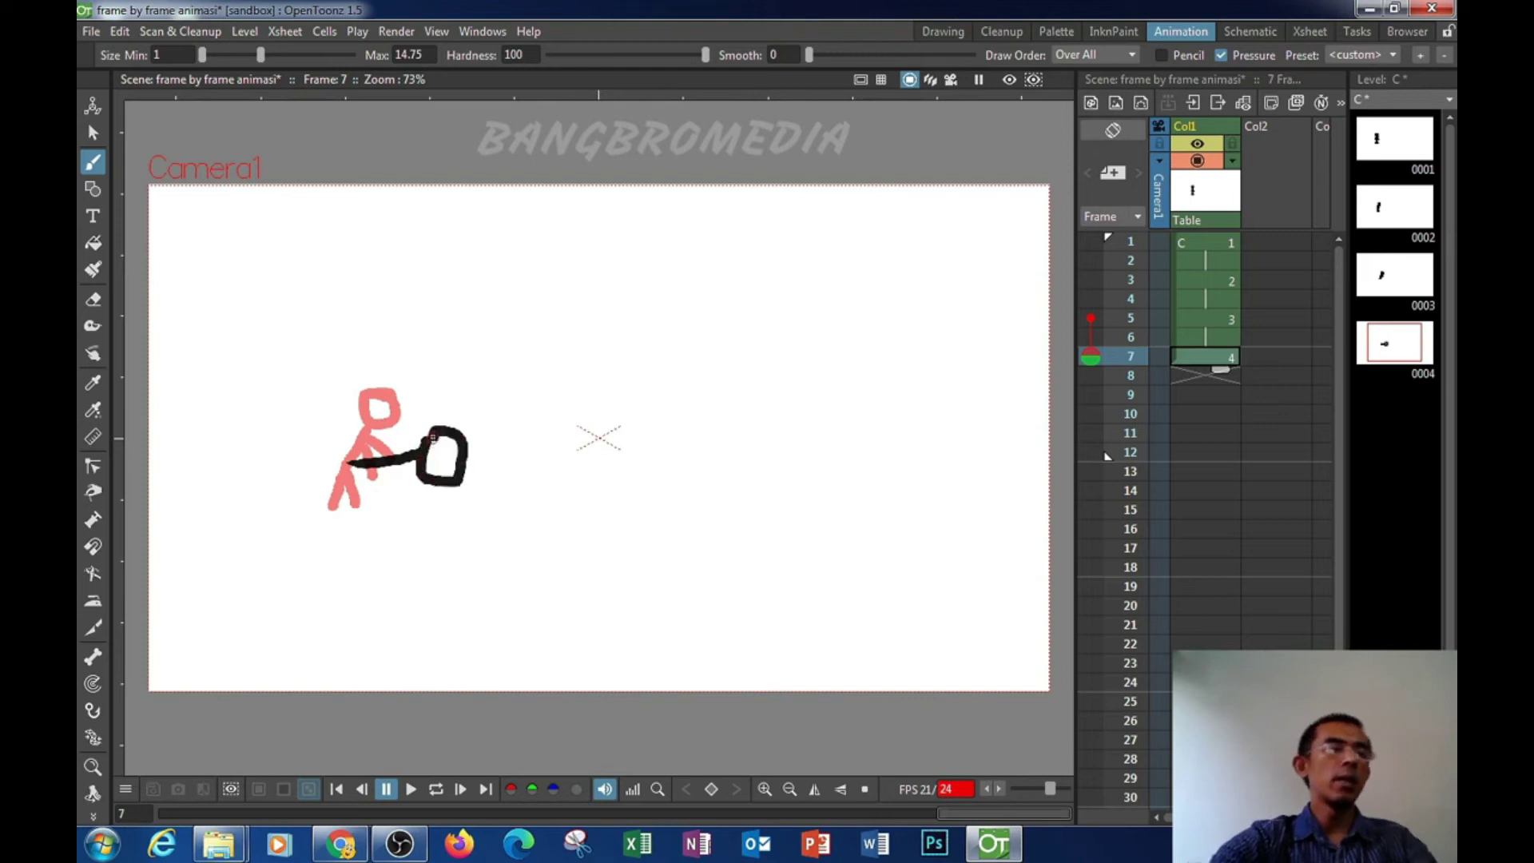
key("ctrl+z")
key("ctrl+z")
mouse_move(416, 448)
left_mouse_down()
mouse_move(326, 505)
mouse_move(408, 459)
mouse_move(429, 479)
mouse_move(406, 456)
mouse_move(453, 467)
mouse_move(417, 426)
mouse_move(425, 449)
mouse_move(426, 417)
left_mouse_up()
left_click(417, 427)
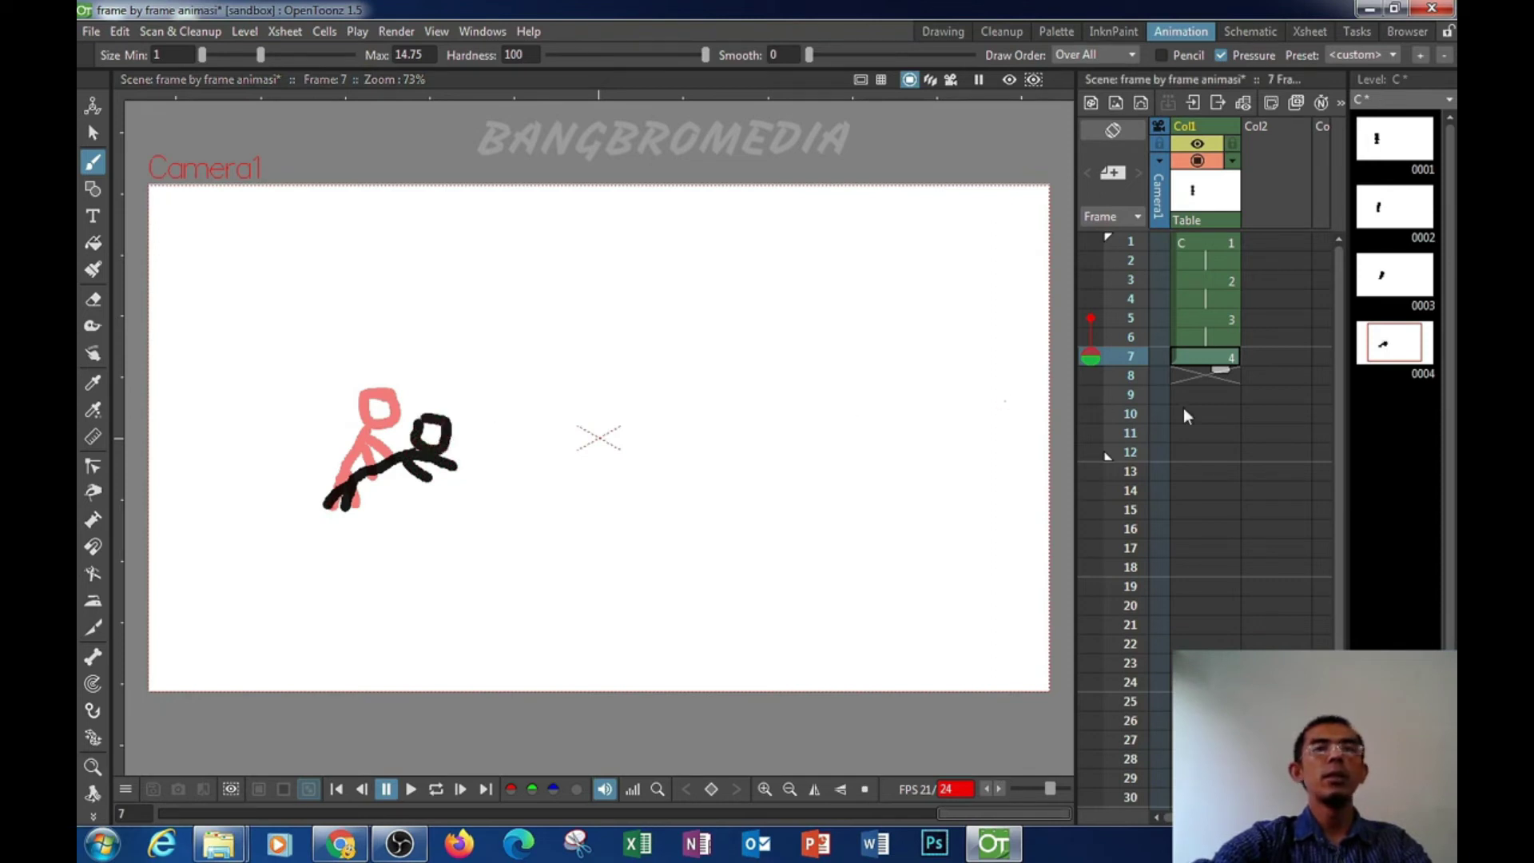
Step: Draw the fifth stick figure lying flat in Col1 at frame 9, below the onion-skinned falling figure
left_click(1211, 397)
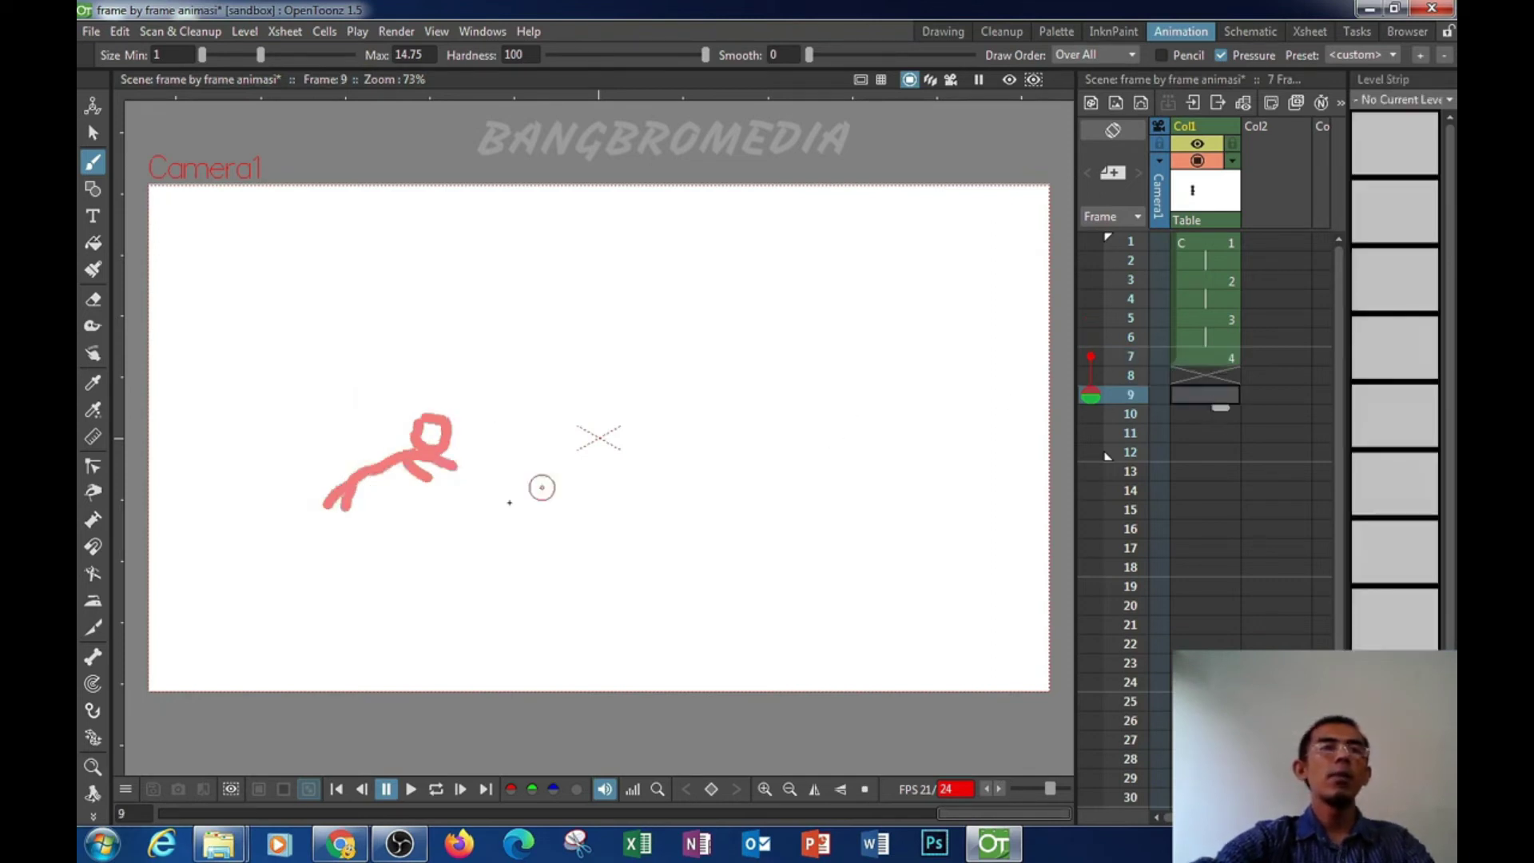
mouse_move(374, 510)
left_mouse_down()
mouse_move(502, 495)
mouse_move(511, 510)
mouse_move(476, 515)
mouse_move(463, 486)
mouse_move(464, 539)
mouse_move(370, 497)
mouse_move(396, 518)
mouse_move(342, 524)
left_mouse_up()
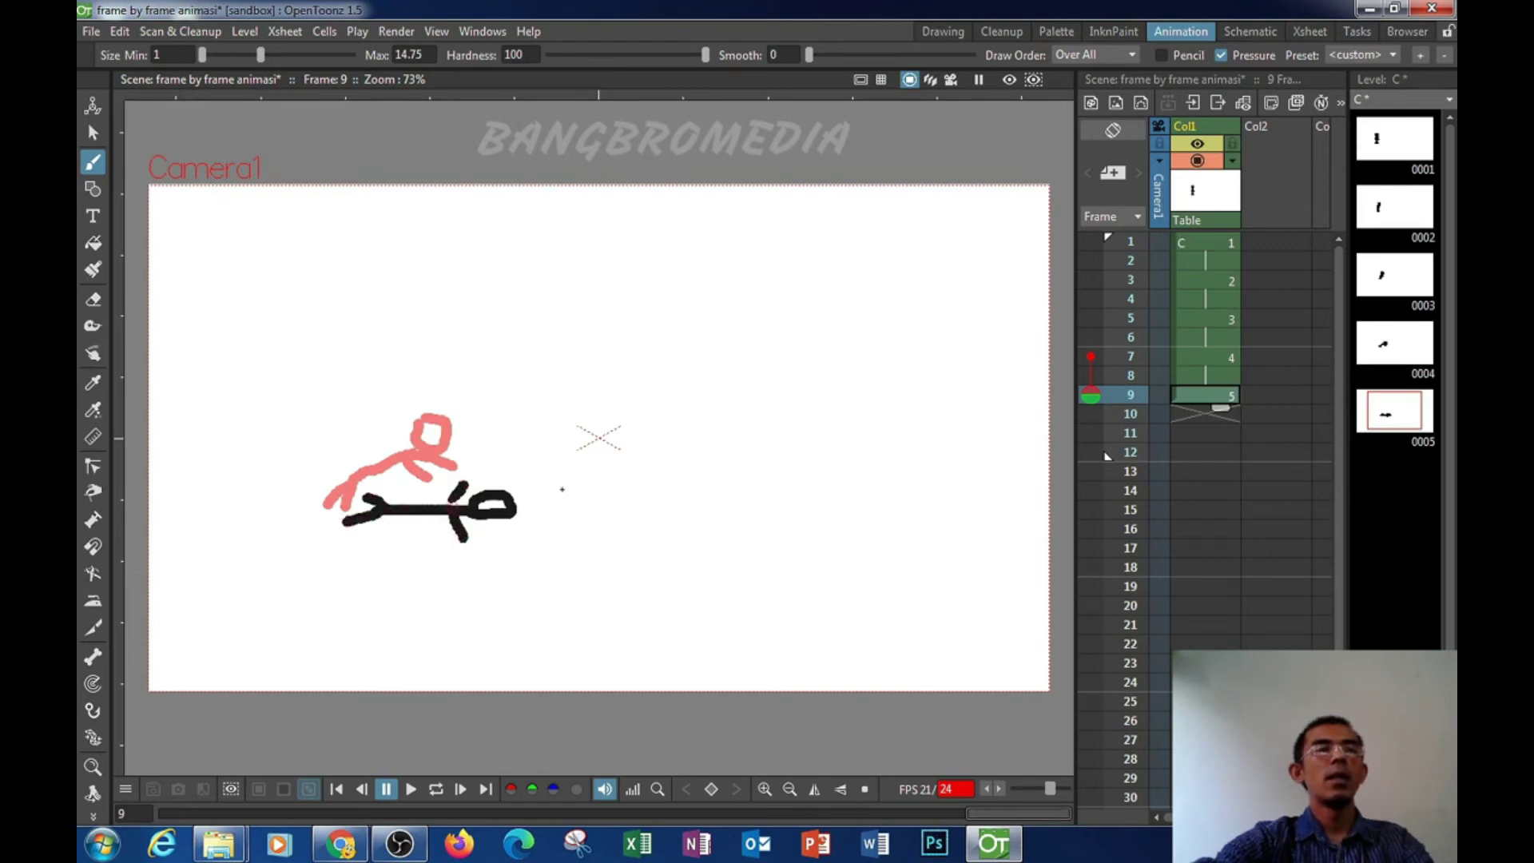
Step: End the playback range at frame 9 and play the stick figure animation in a loop
left_click(1227, 428)
left_click(1233, 397)
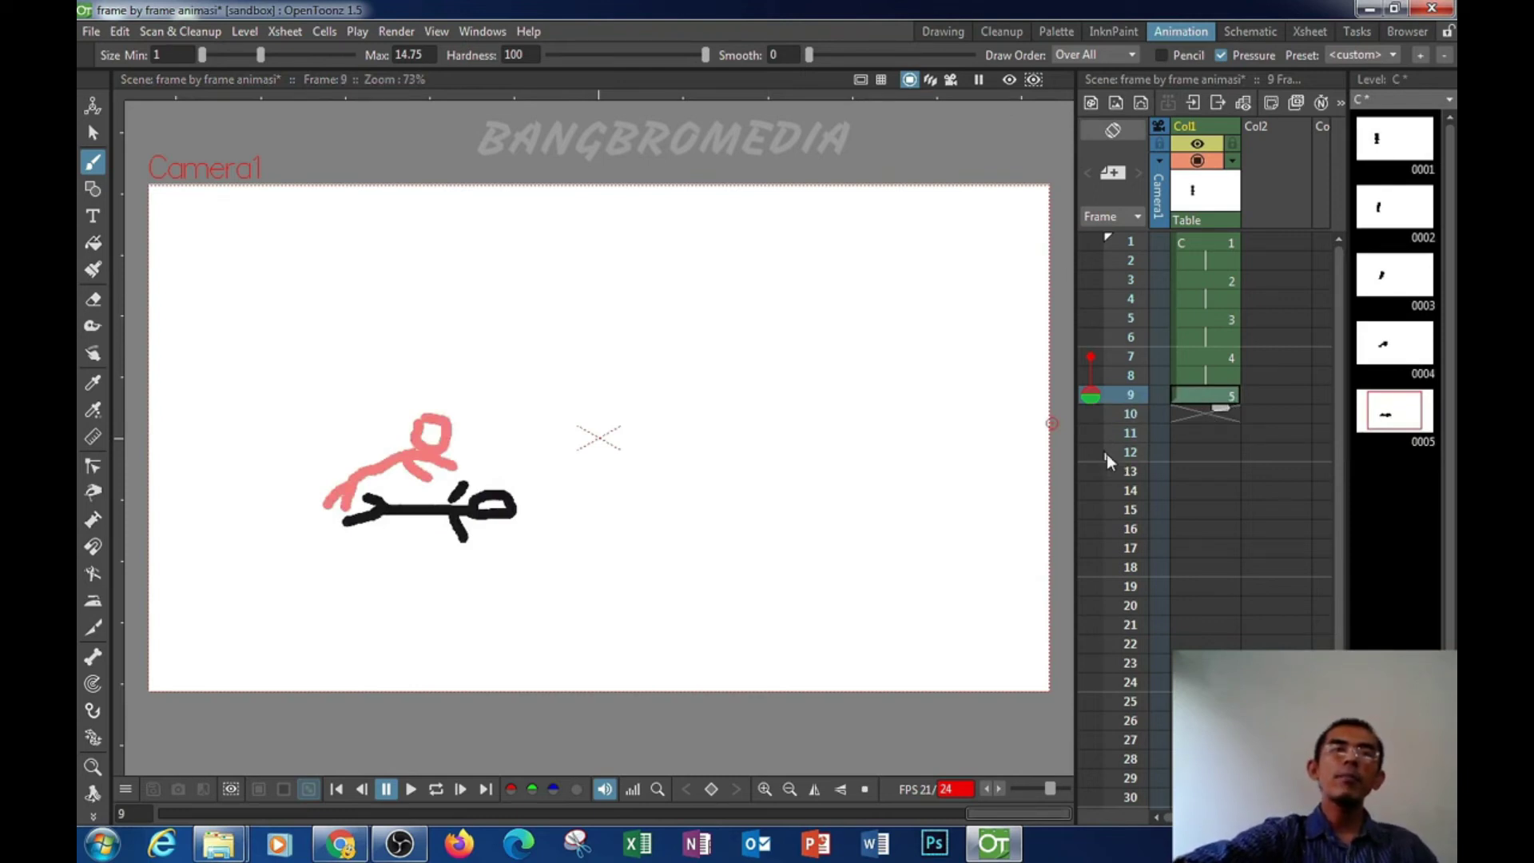
left_click(1211, 409)
left_click(1210, 396)
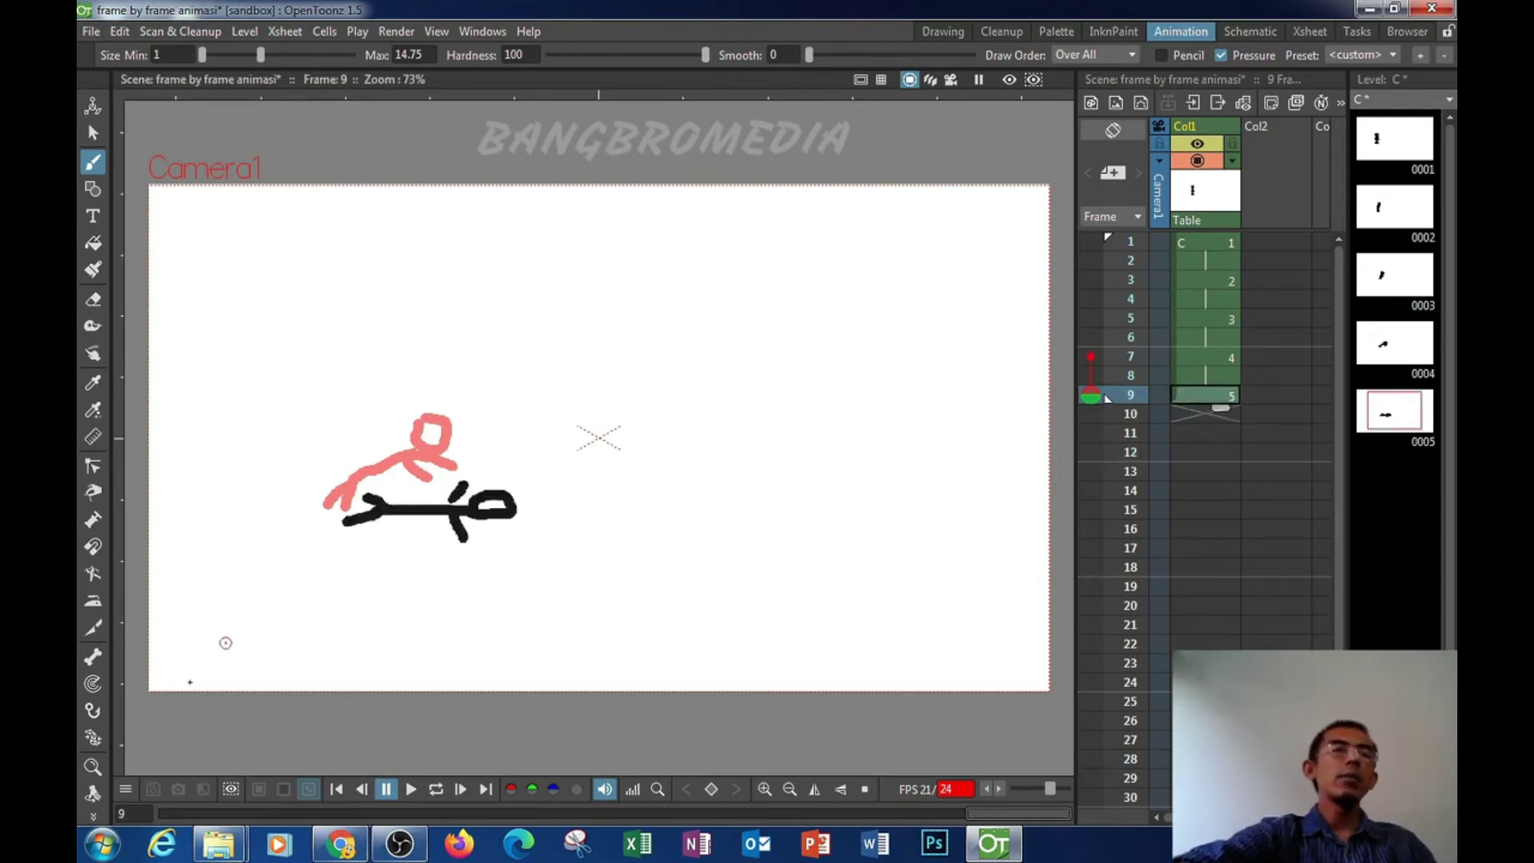
left_click(425, 789)
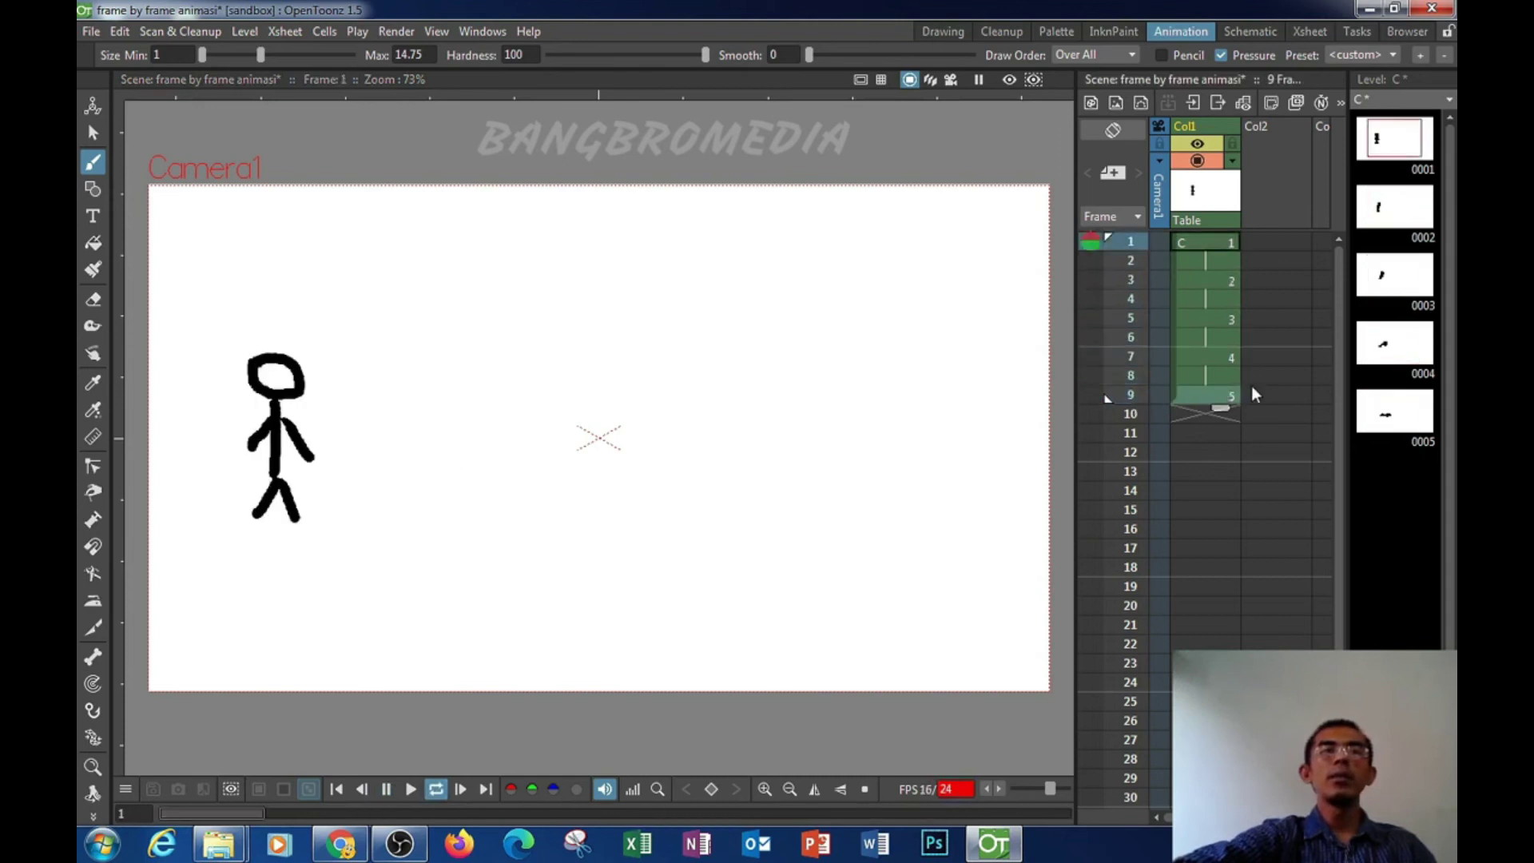
Step: Try extending drawing 5 to frame 10 and drawing 1 to frame 4 in Col1, and undo the extension
left_click(1131, 336)
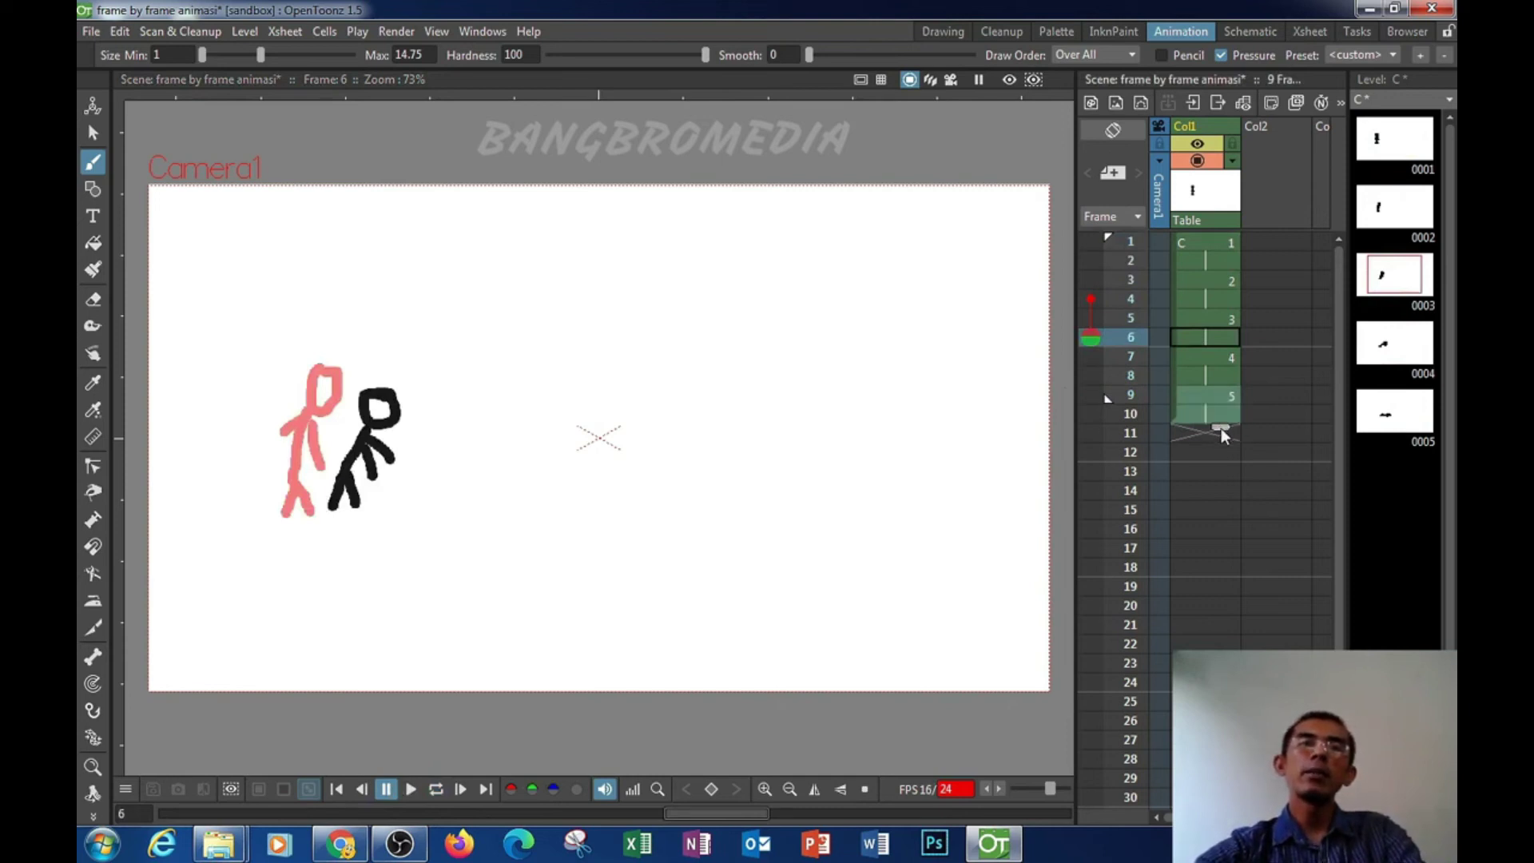
left_click(1220, 244)
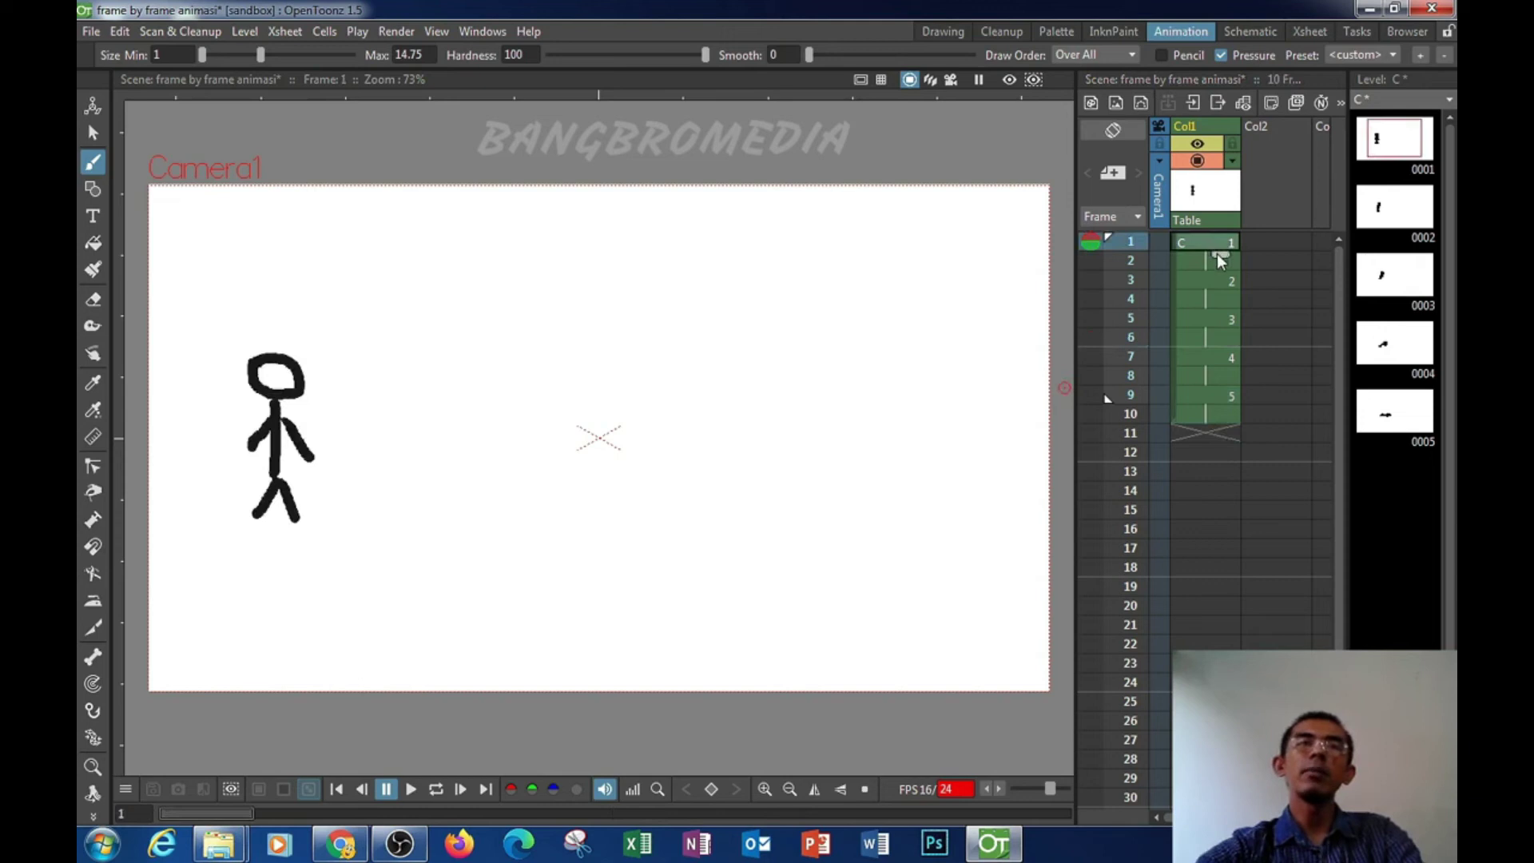
left_click_drag(1215, 262, 1216, 291)
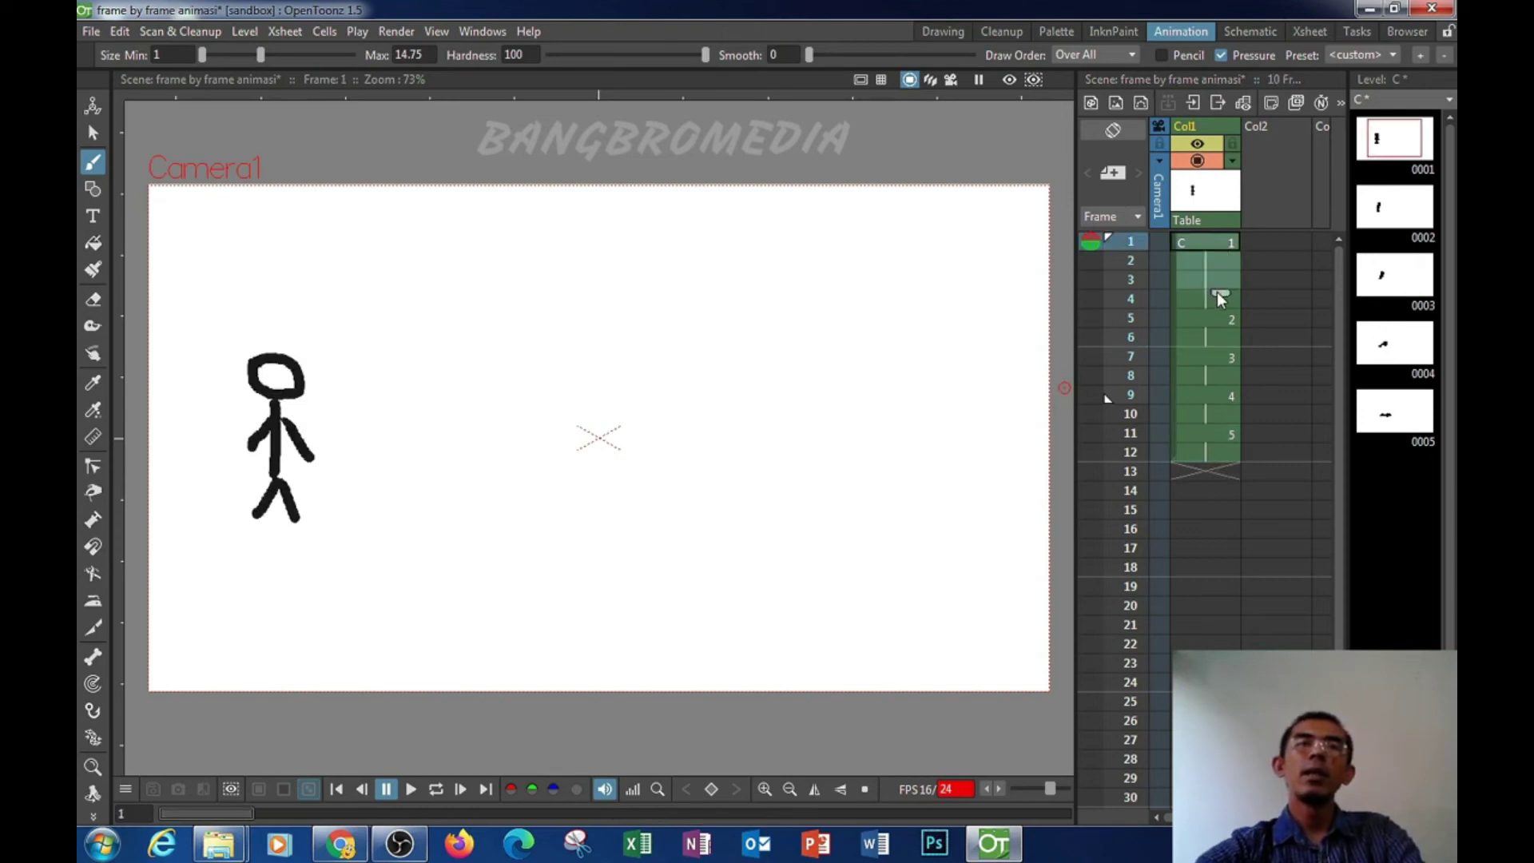
left_click(1222, 317)
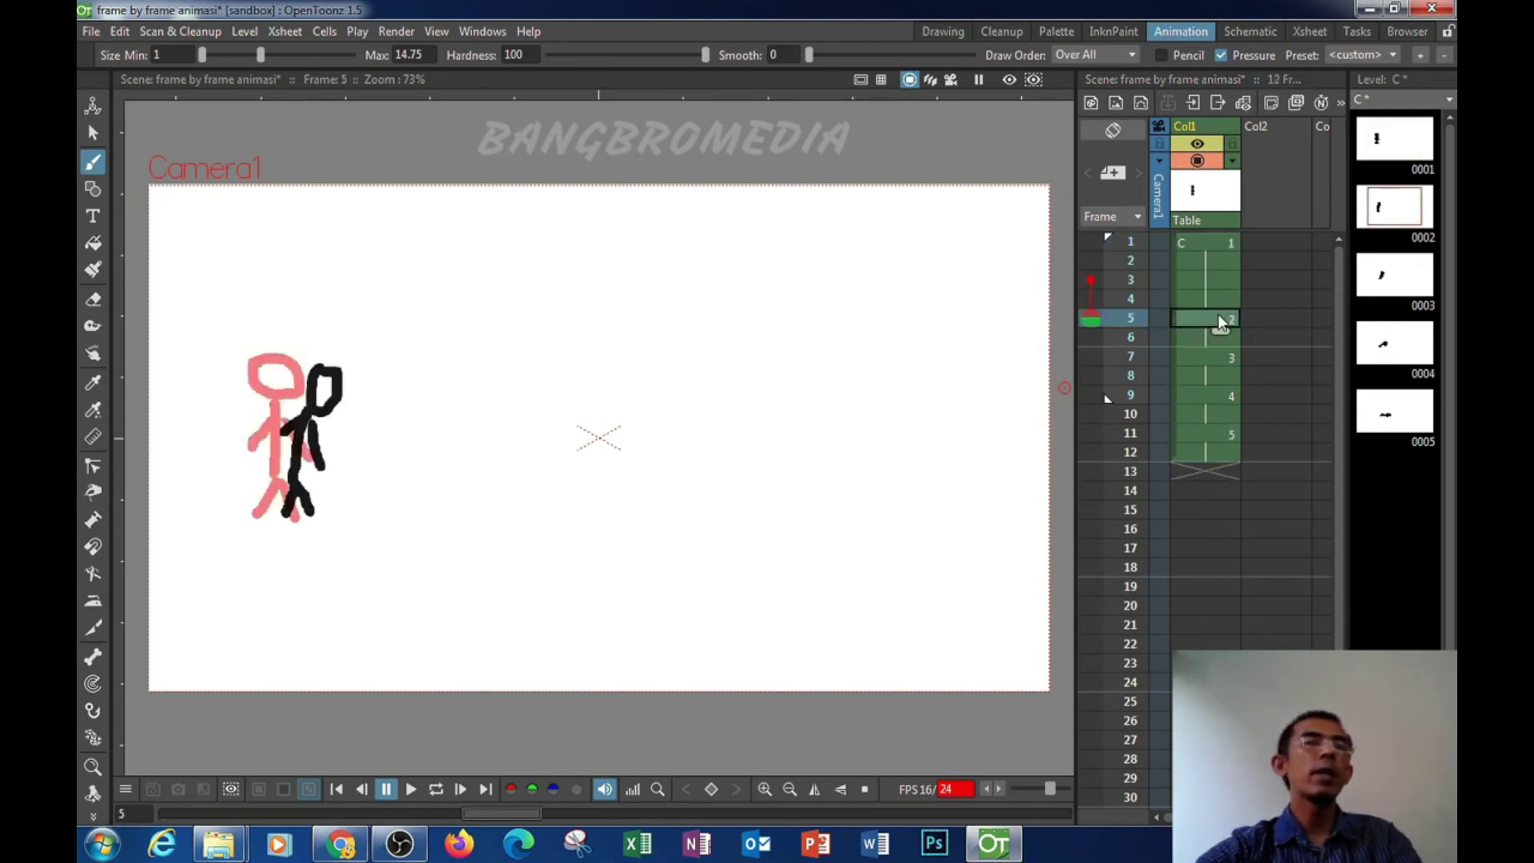
key("ctrl+z")
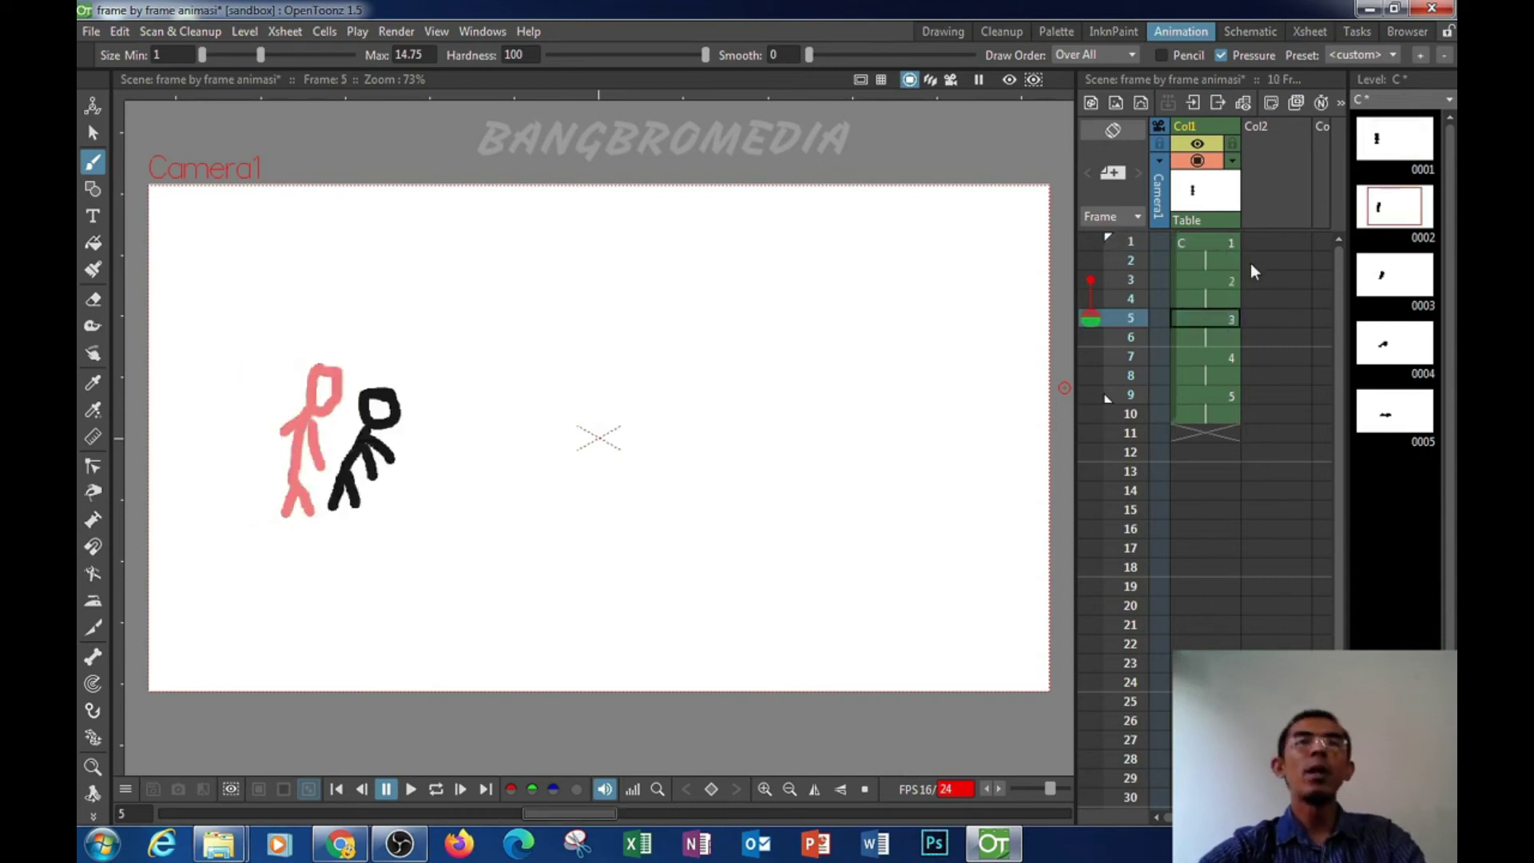
Step: Hold each of the five drawings in Col1 for three frames, so the sequence runs through frame 15
left_click(1214, 244)
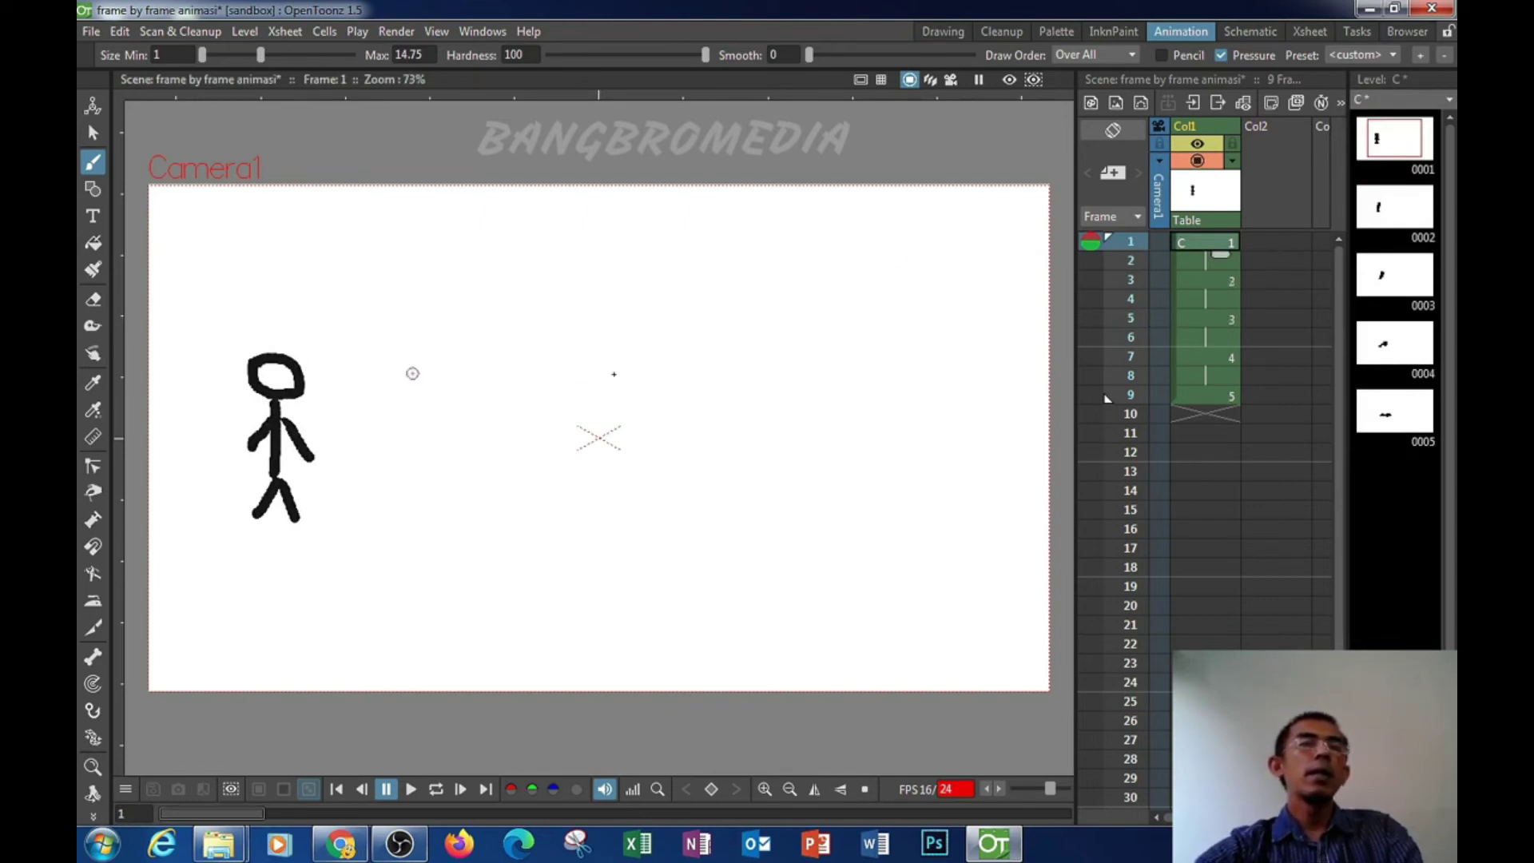
left_click(1200, 259)
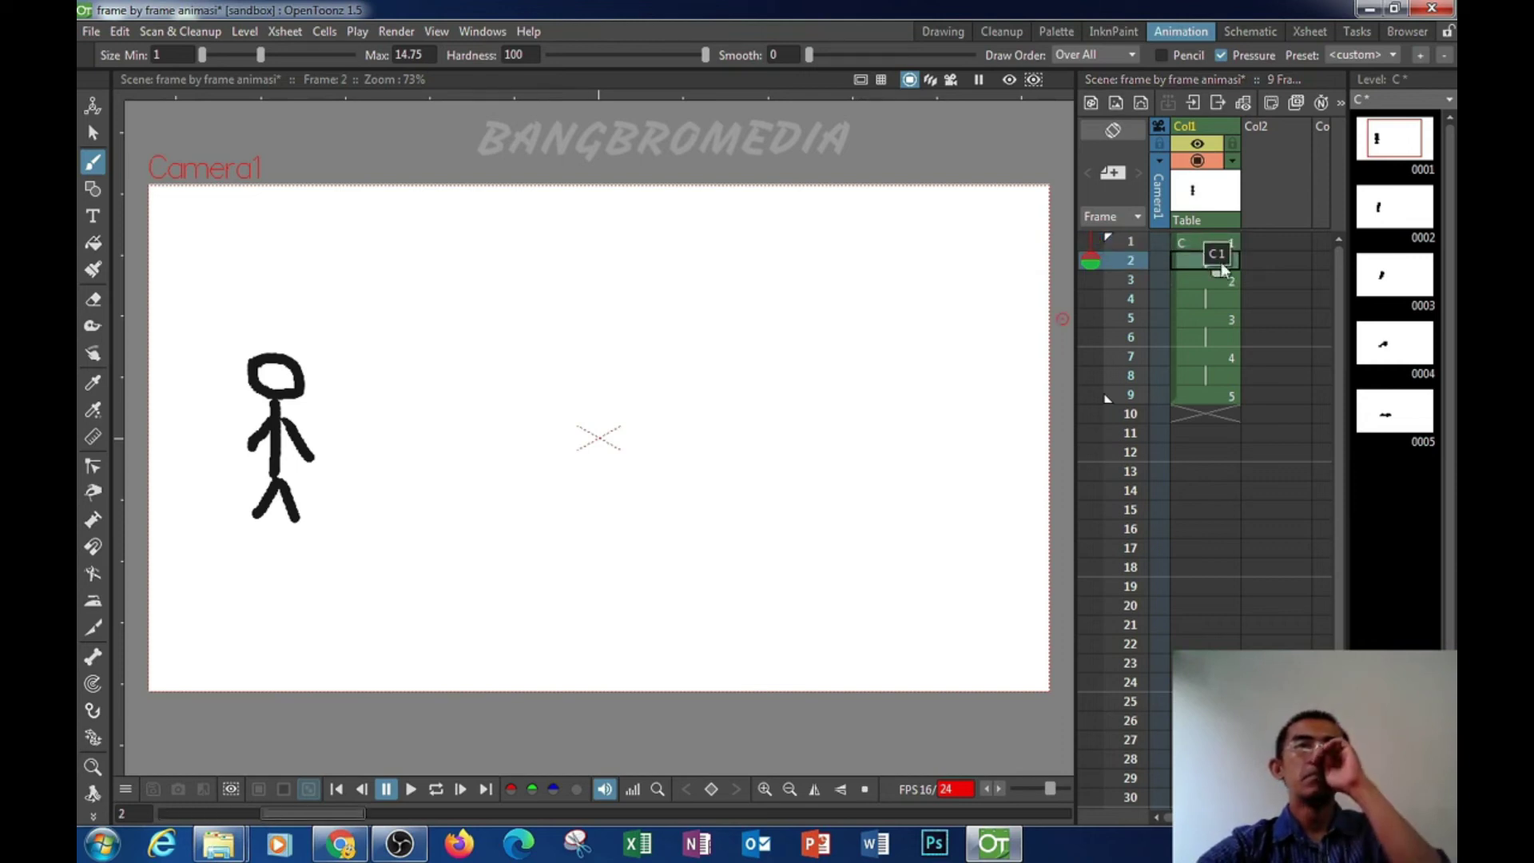
left_click(1224, 245)
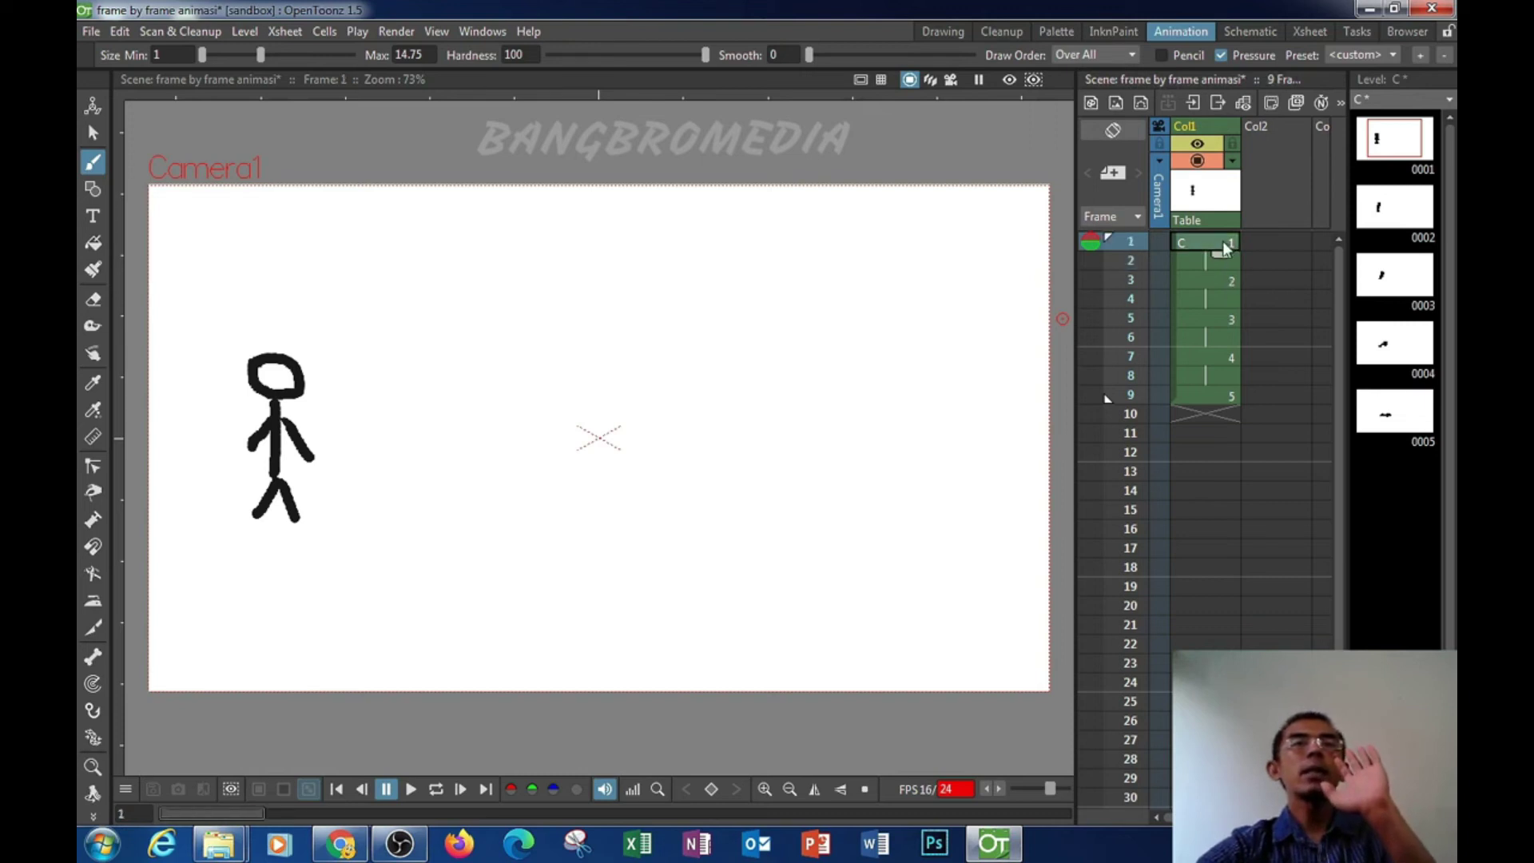
left_click_drag(1222, 258, 1222, 281)
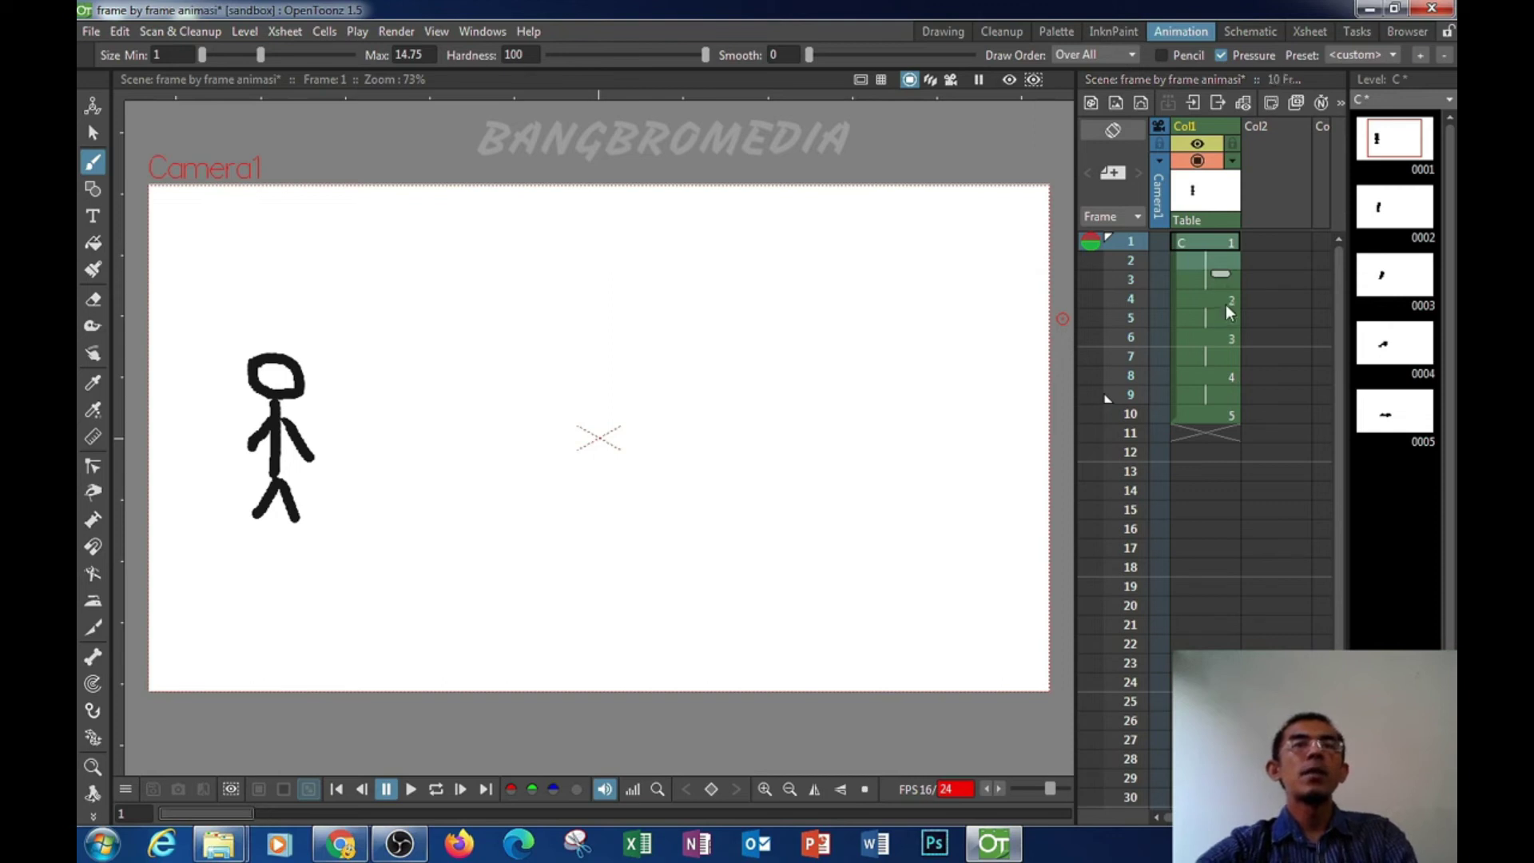
left_click(1227, 300)
left_click_drag(1227, 318, 1229, 446)
left_click(1229, 361)
left_click(1229, 408)
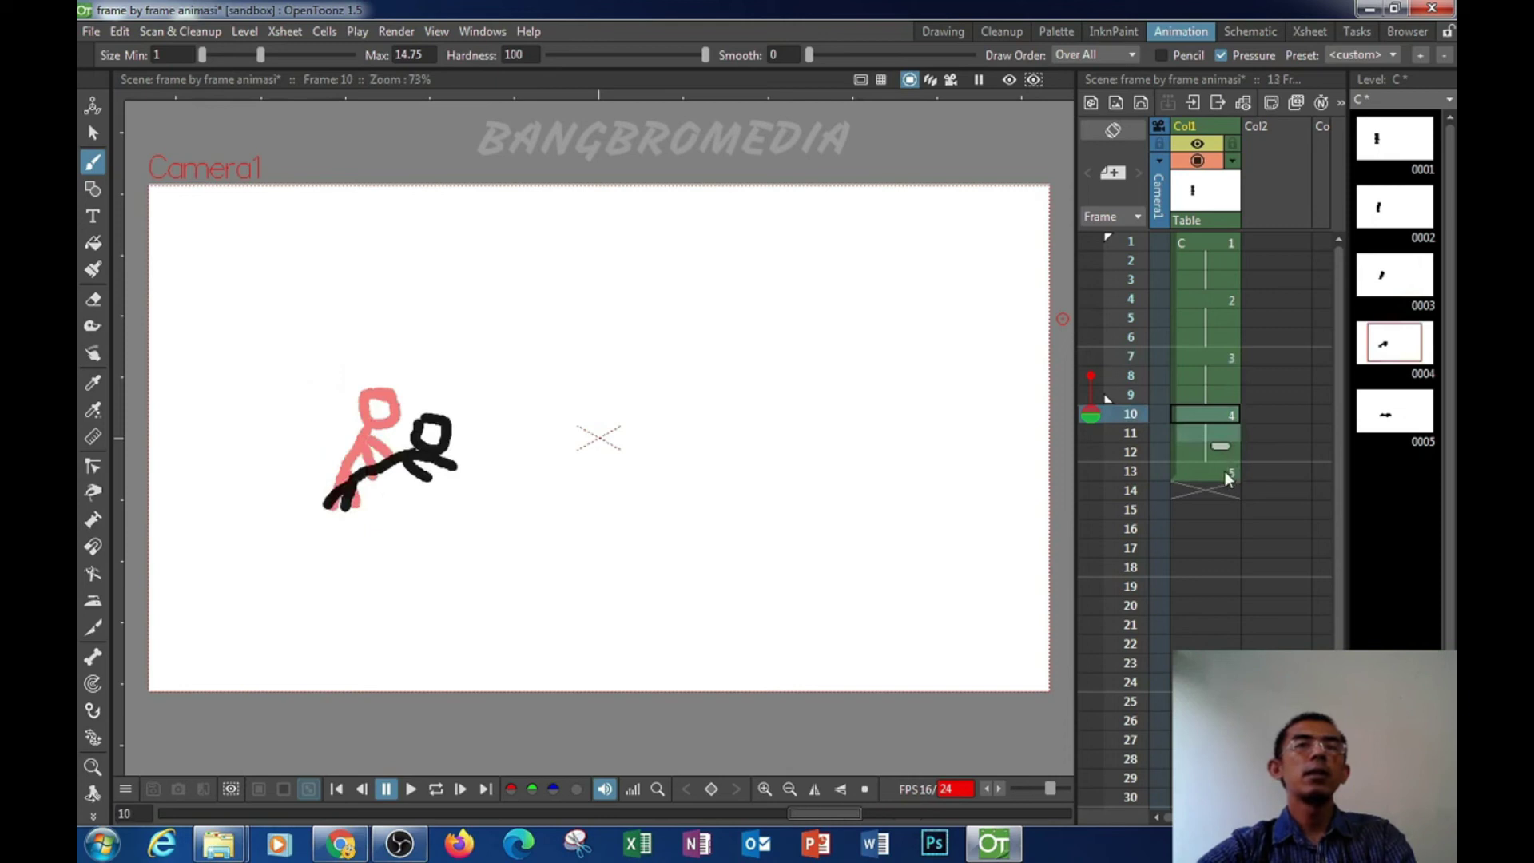
left_click(1224, 471)
left_click_drag(1225, 483, 1225, 527)
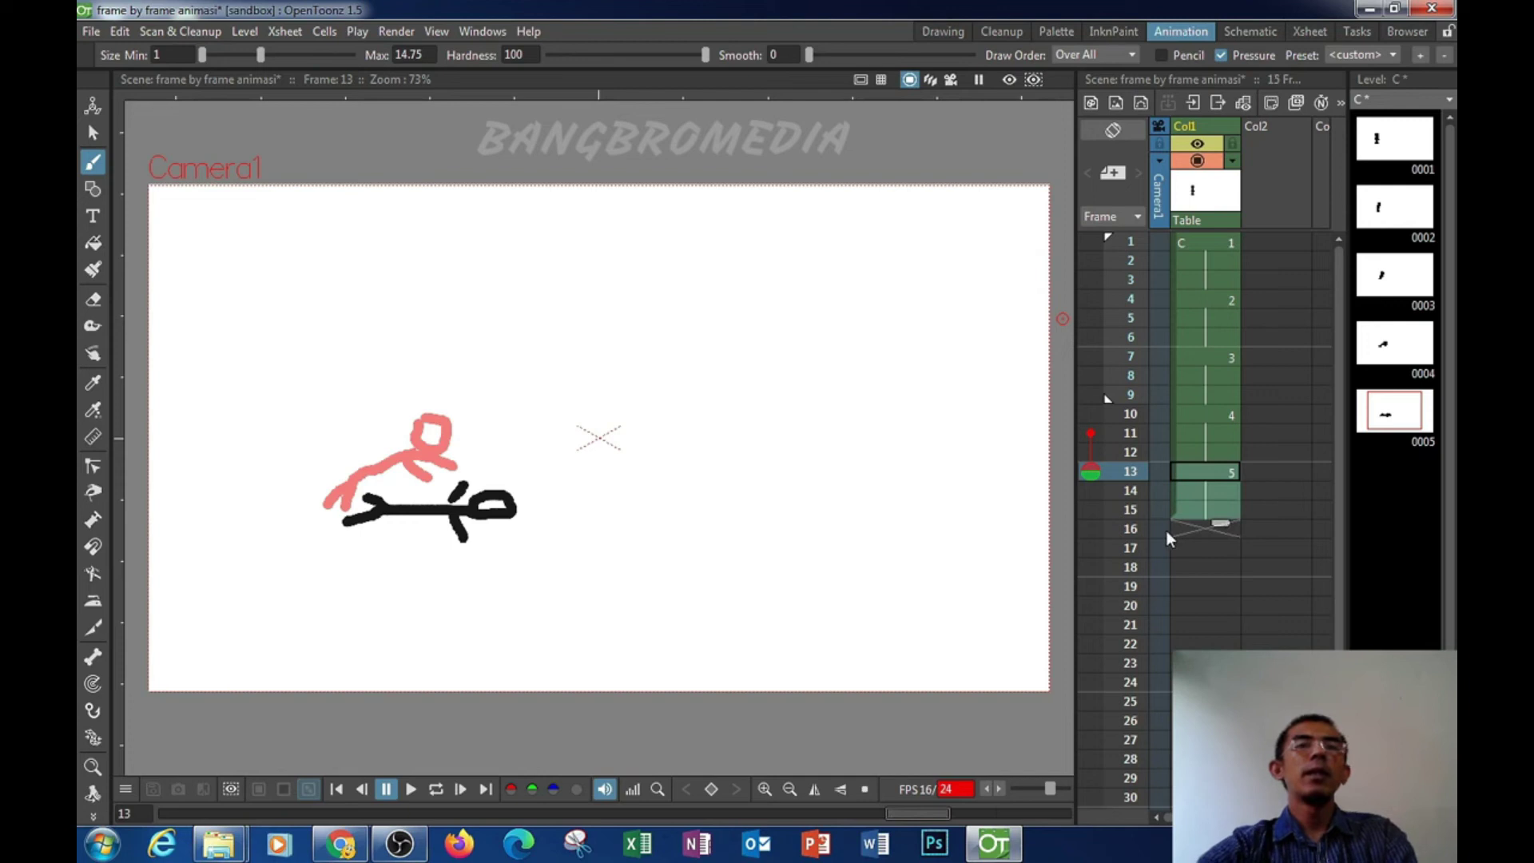
Step: Move the end of the playback range to frame 15
left_click(1233, 533)
left_click(1145, 509)
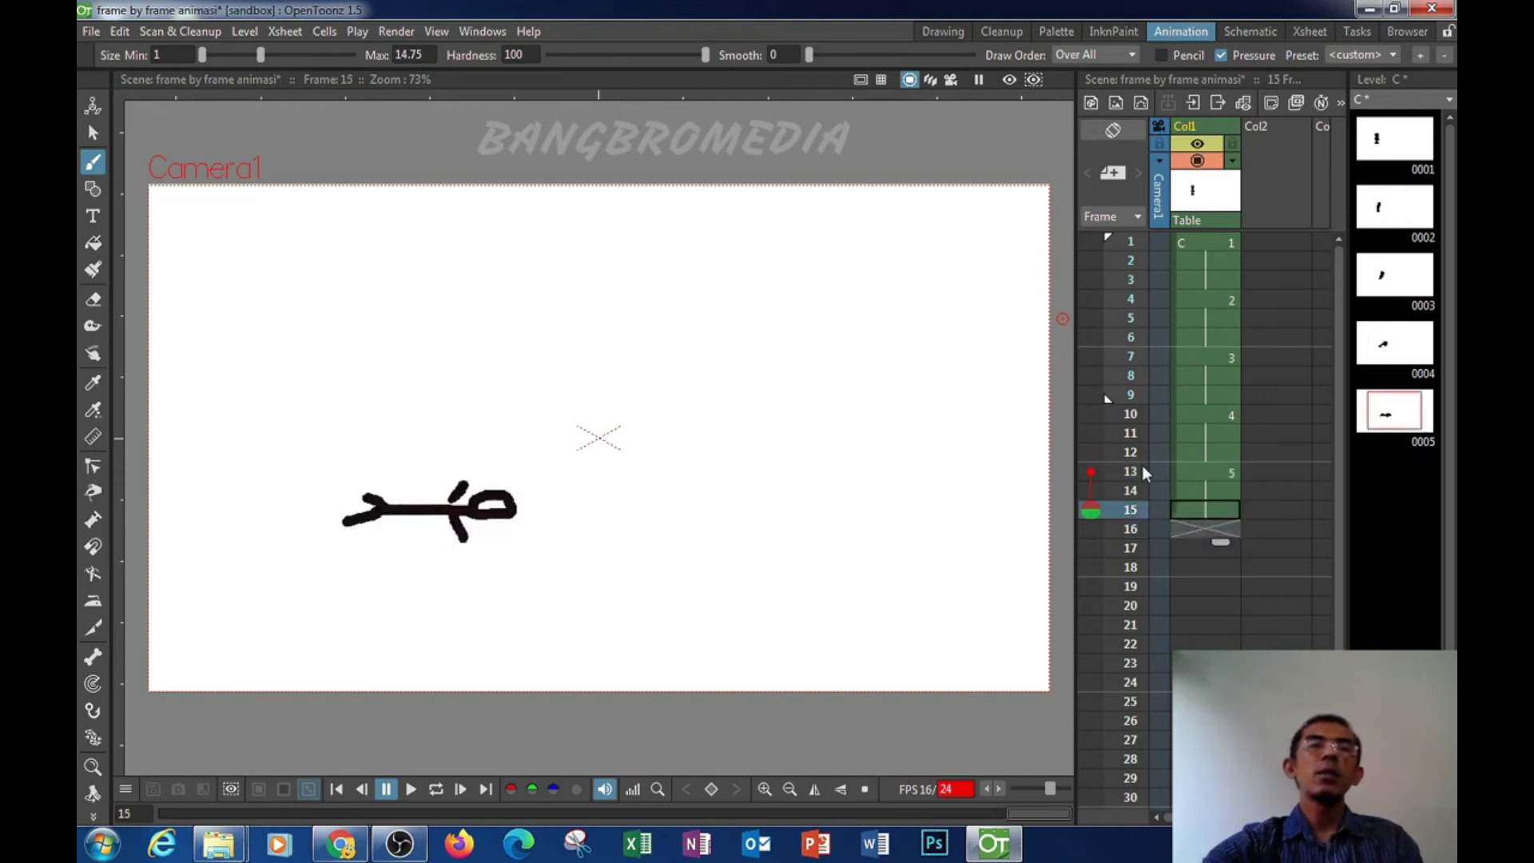
left_click(1144, 415)
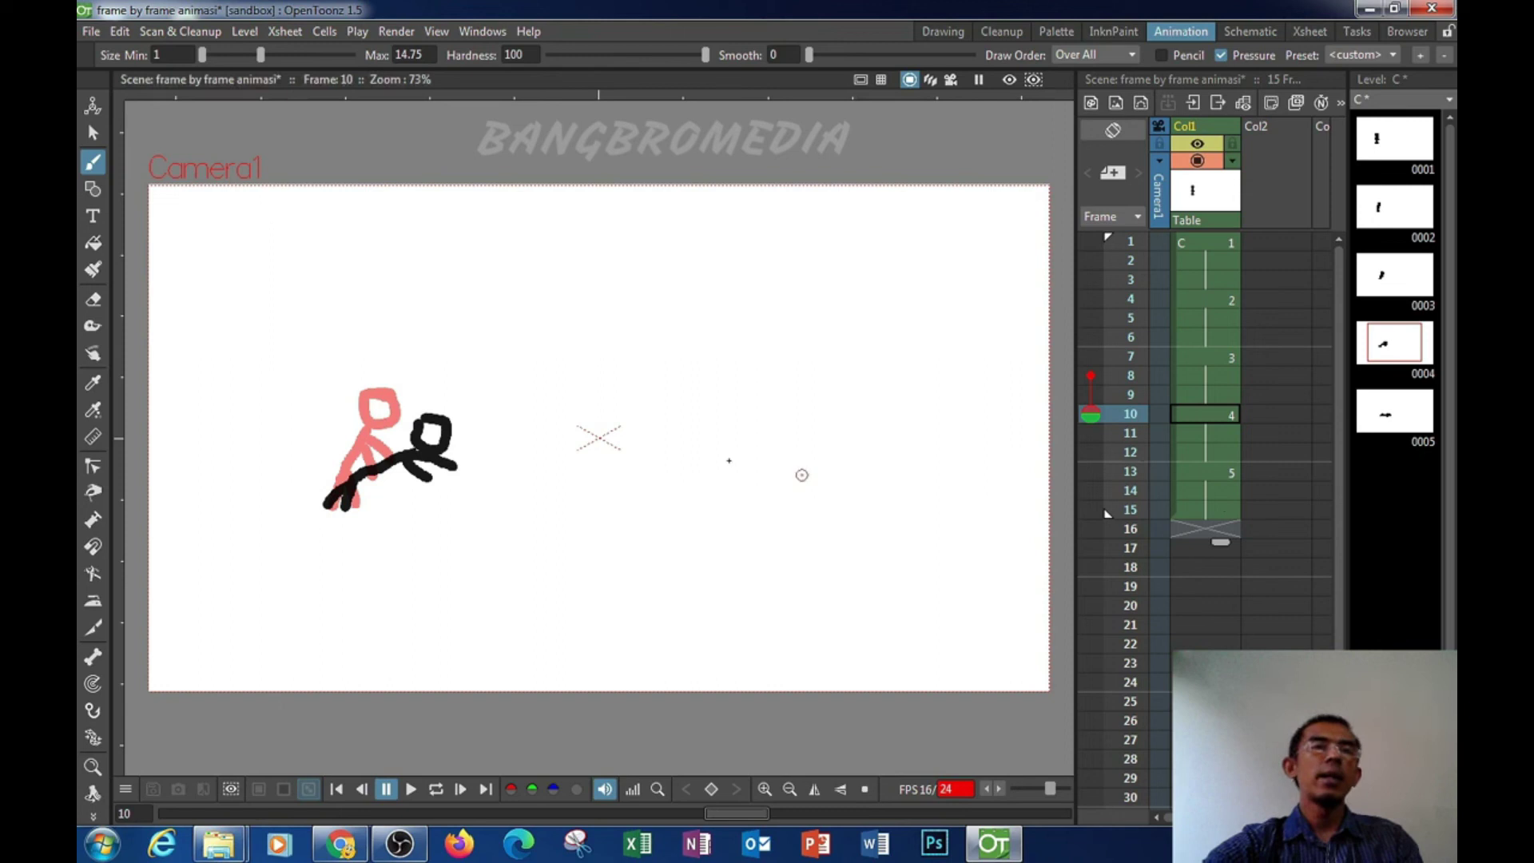
Step: Play the extended animation once and in a loop, and stop the playback
left_click(411, 791)
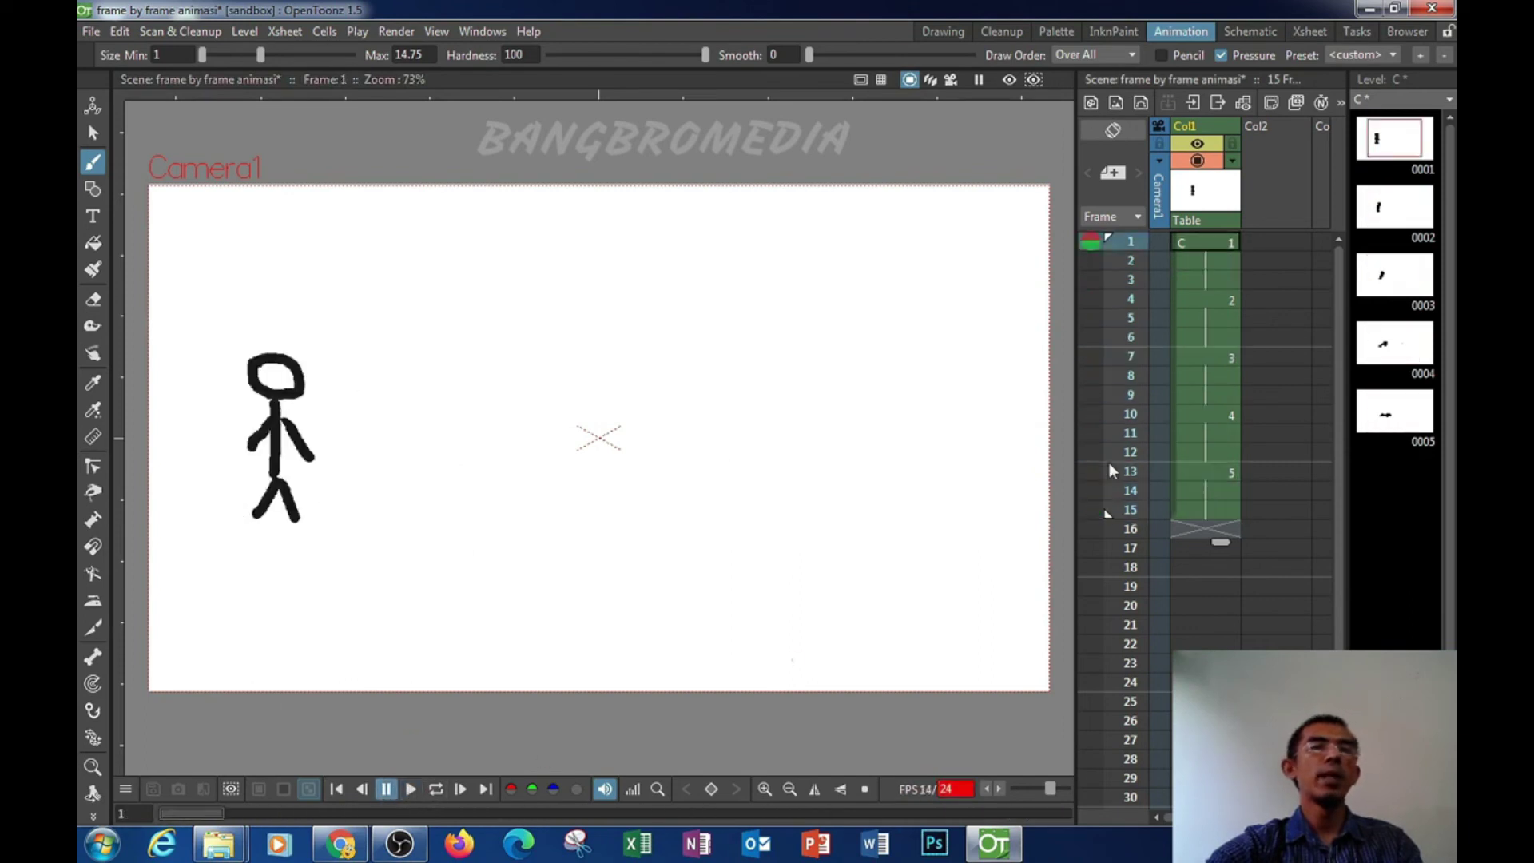
left_click(436, 790)
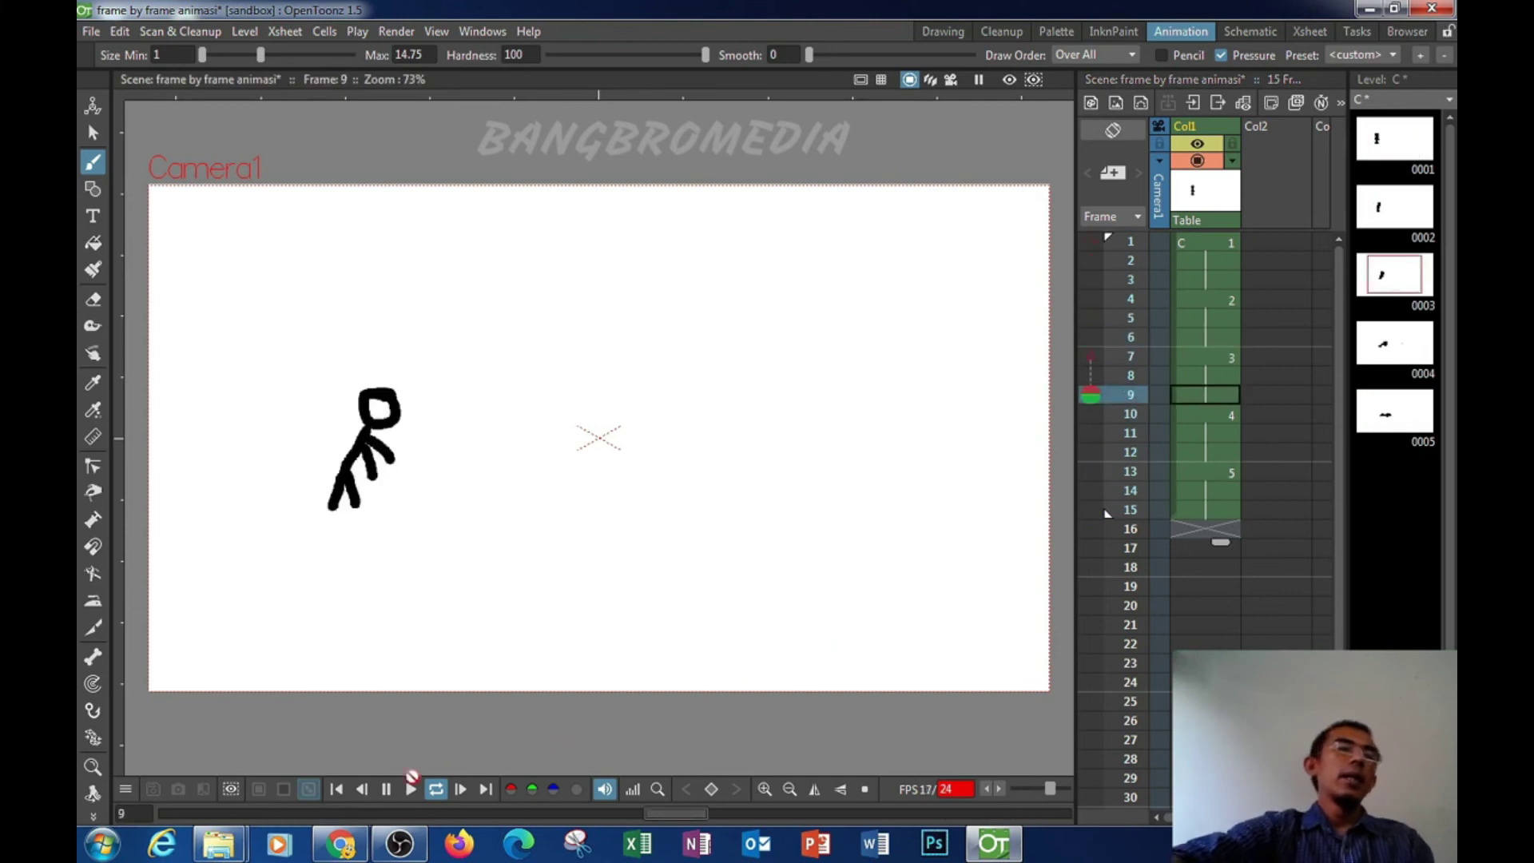
left_click(387, 790)
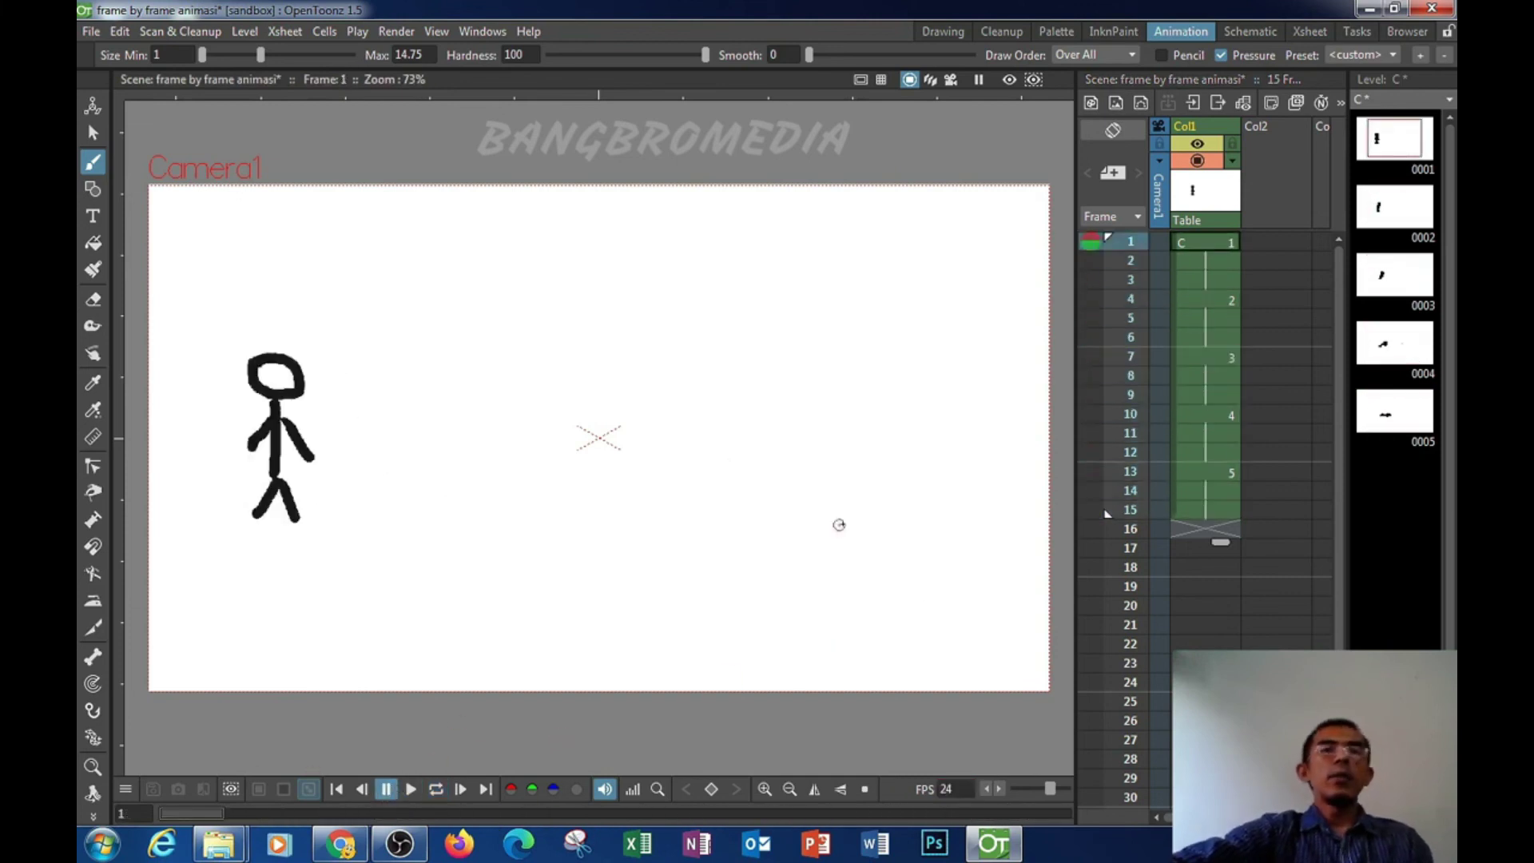
Step: Step through the frames of Col1 to examine the held drawings and how each pose follows the previous one
left_click(1282, 279)
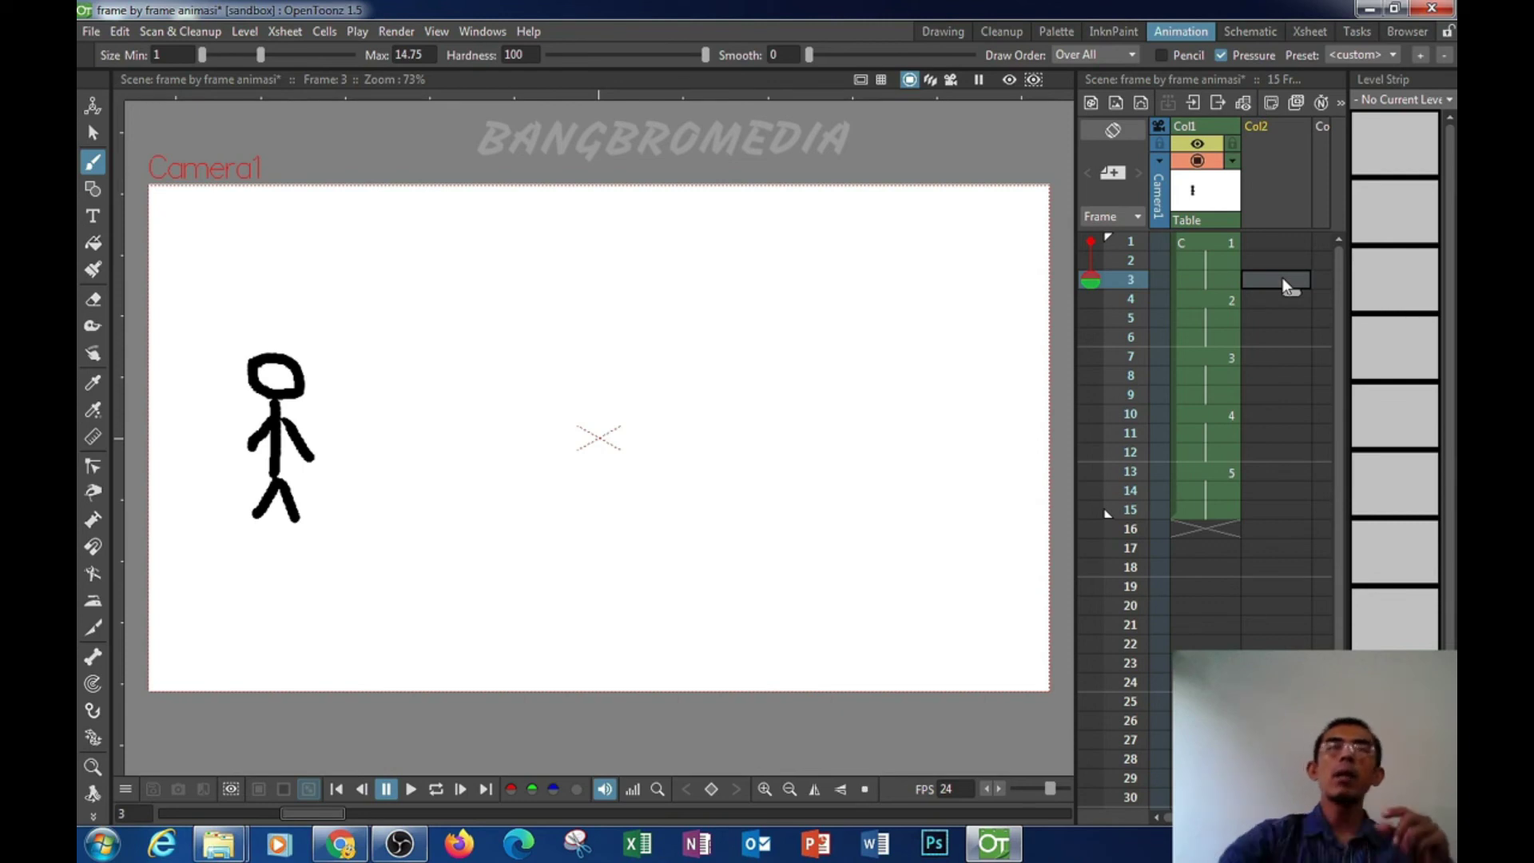
left_click(1219, 243)
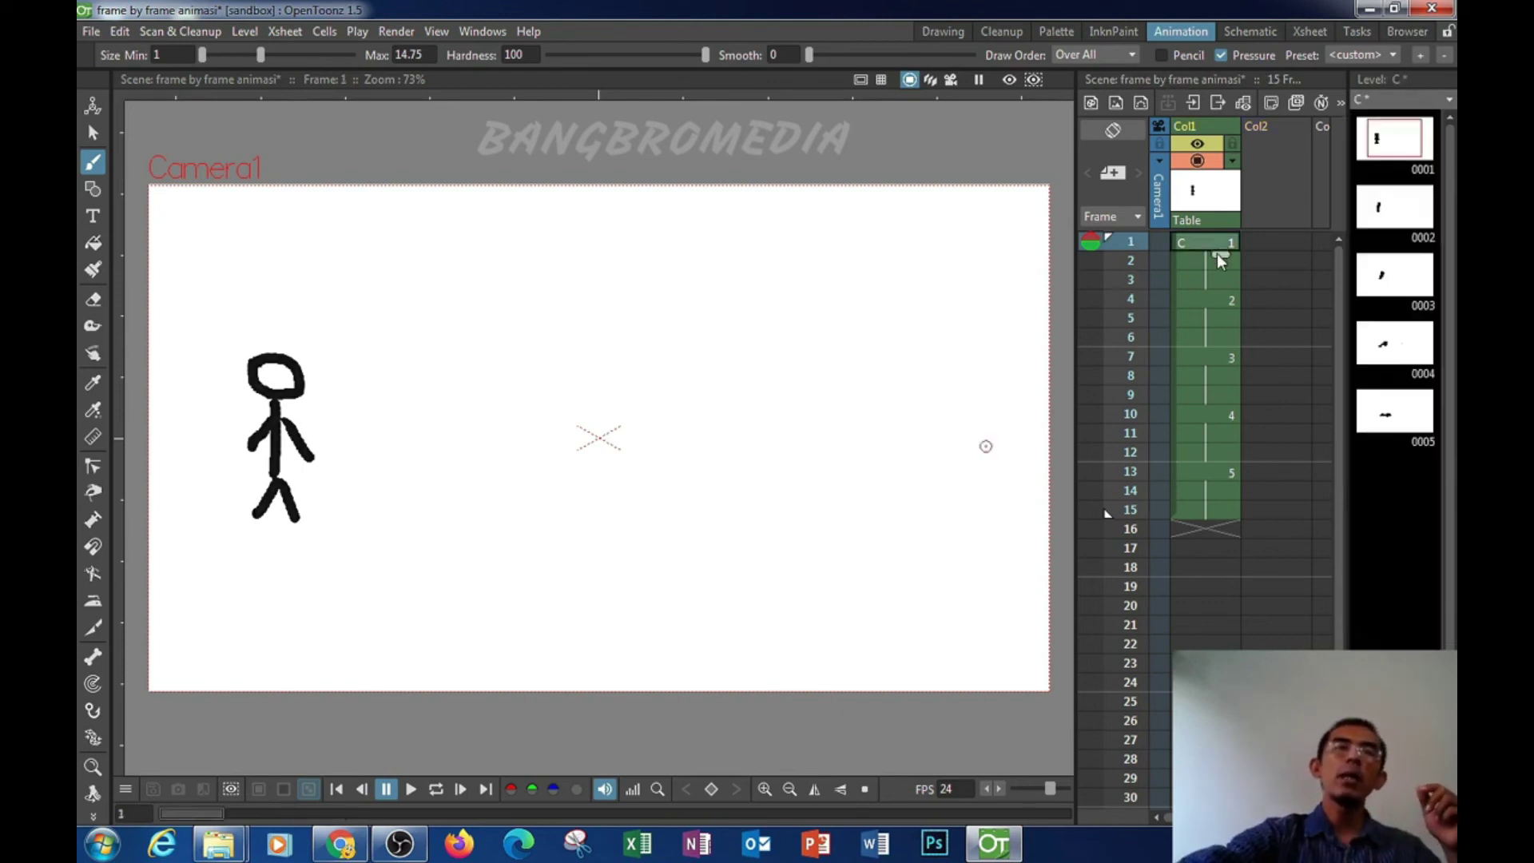
left_click(1213, 262)
left_click(1205, 282)
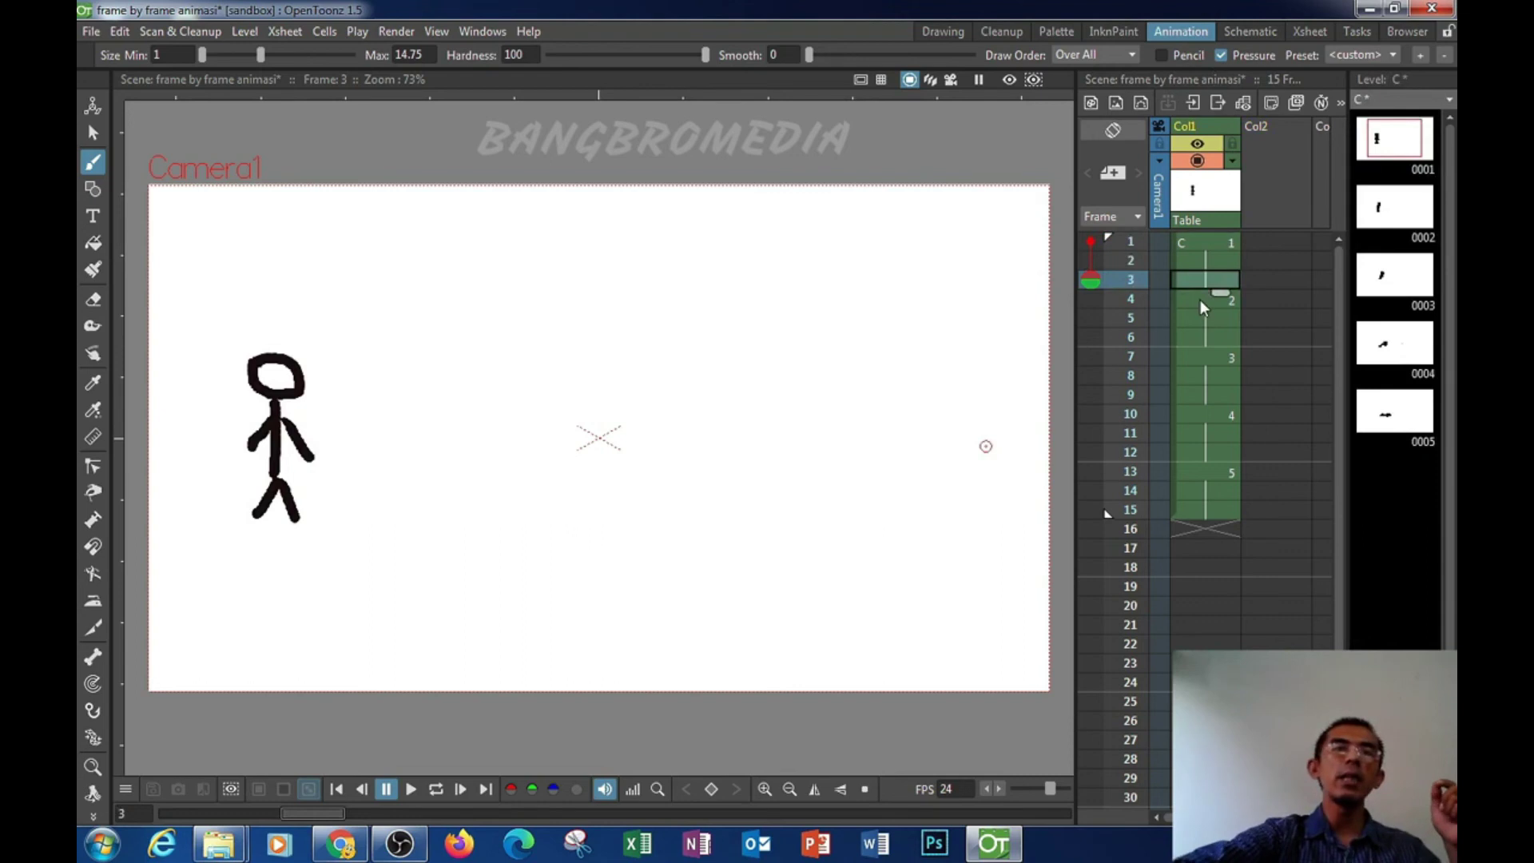
left_click(1200, 301)
left_click(1200, 320)
left_click(1200, 337)
left_click(1200, 355)
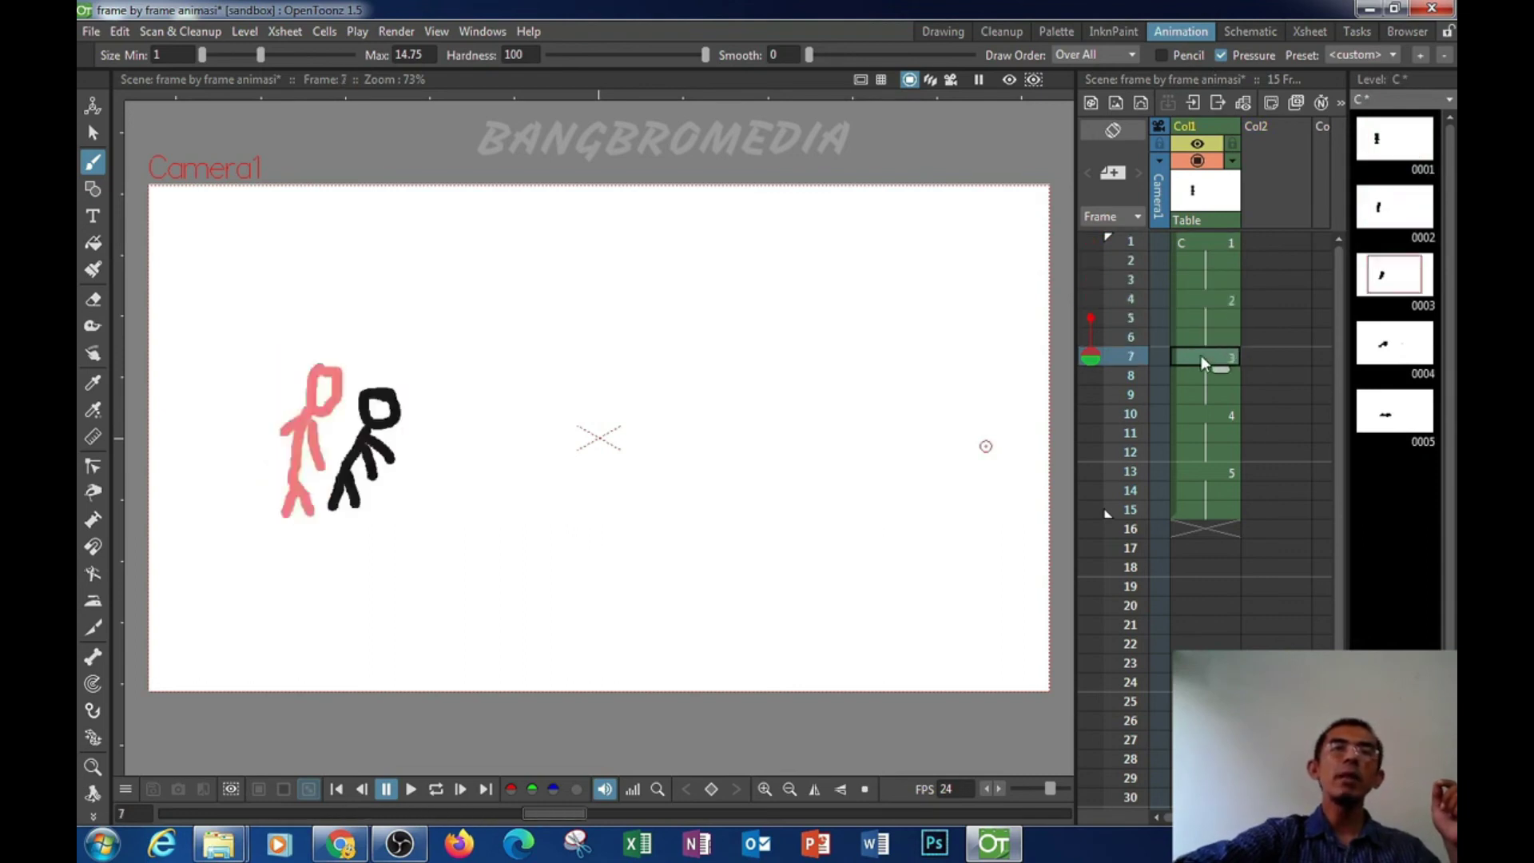
left_click(1200, 375)
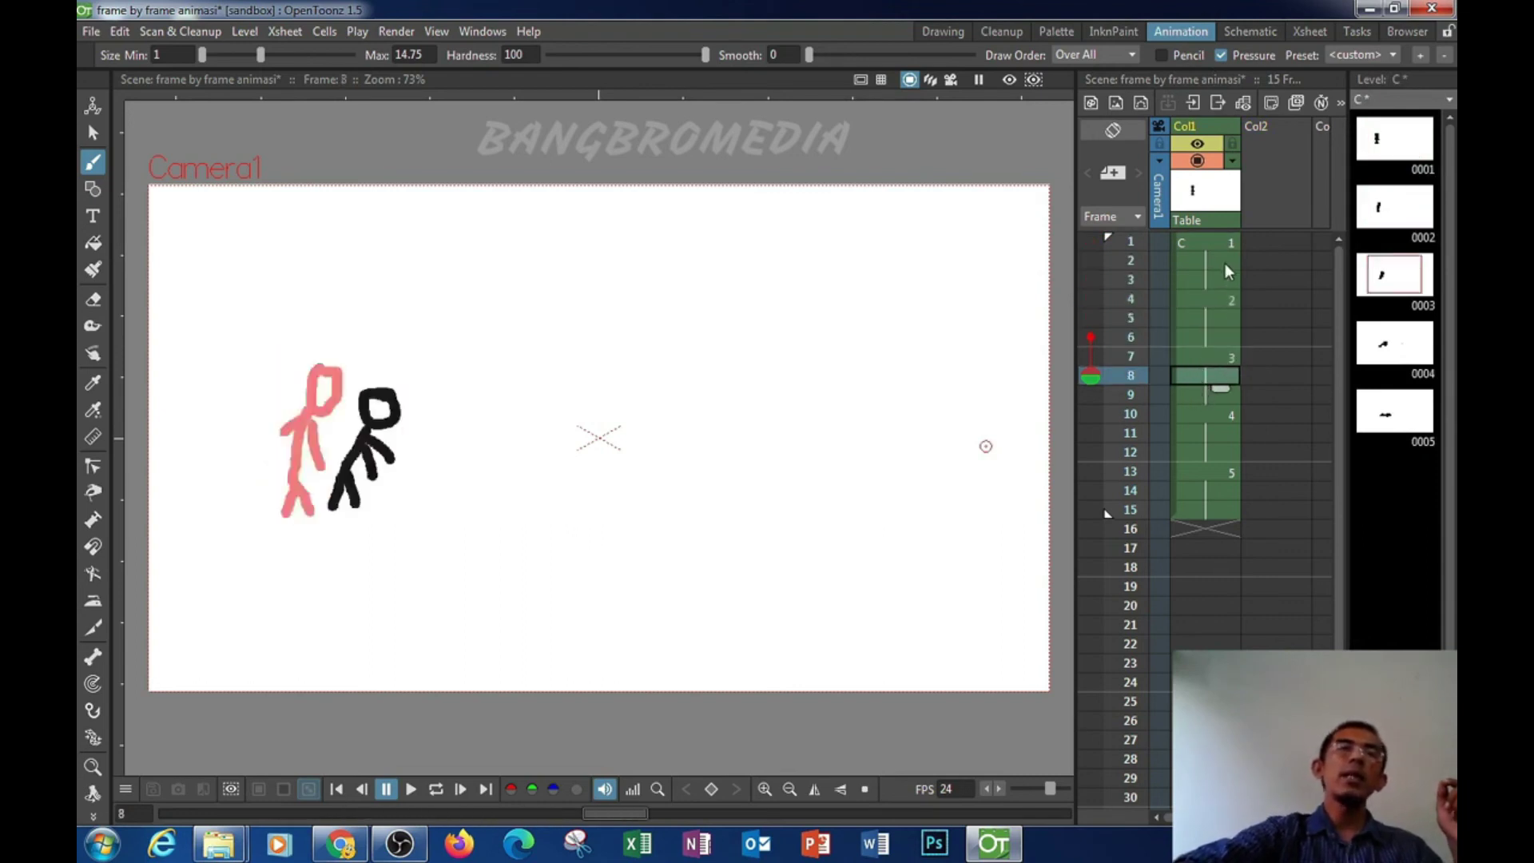
left_click(1220, 238)
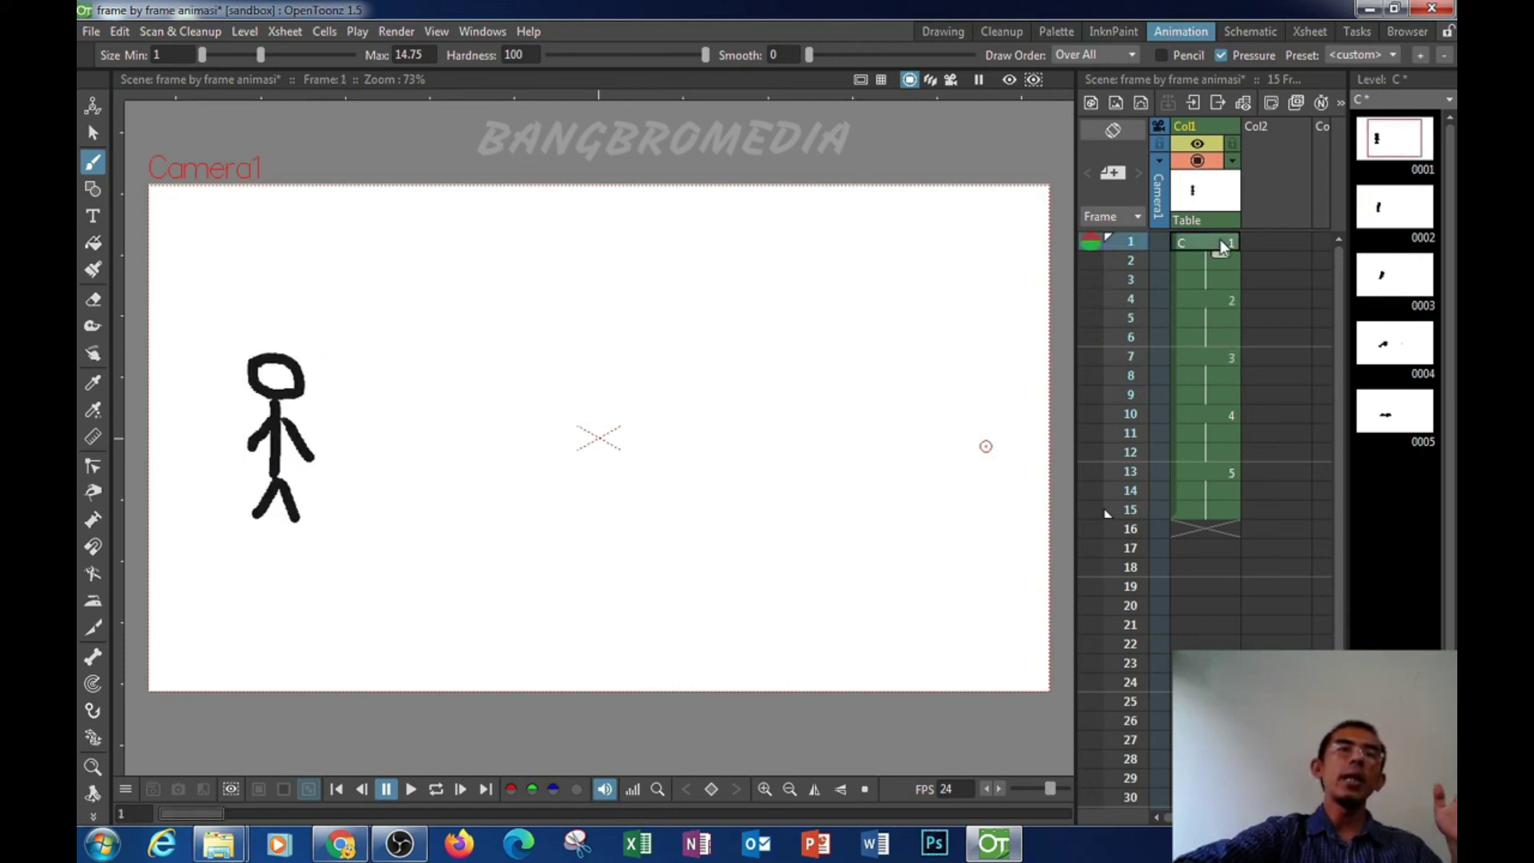
left_click(1209, 303)
left_click(1208, 358)
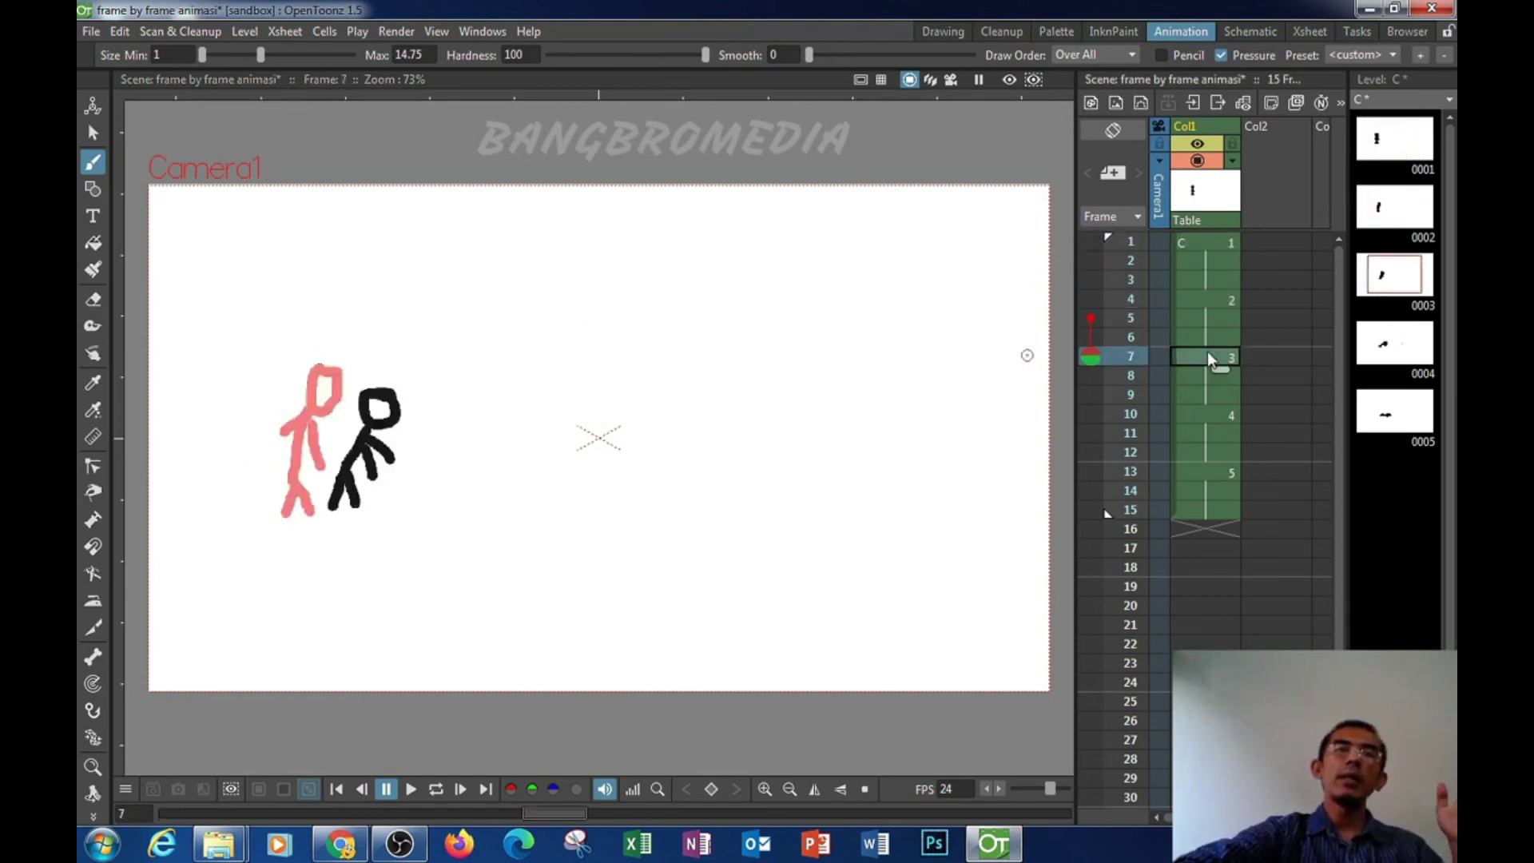
left_click(1210, 415)
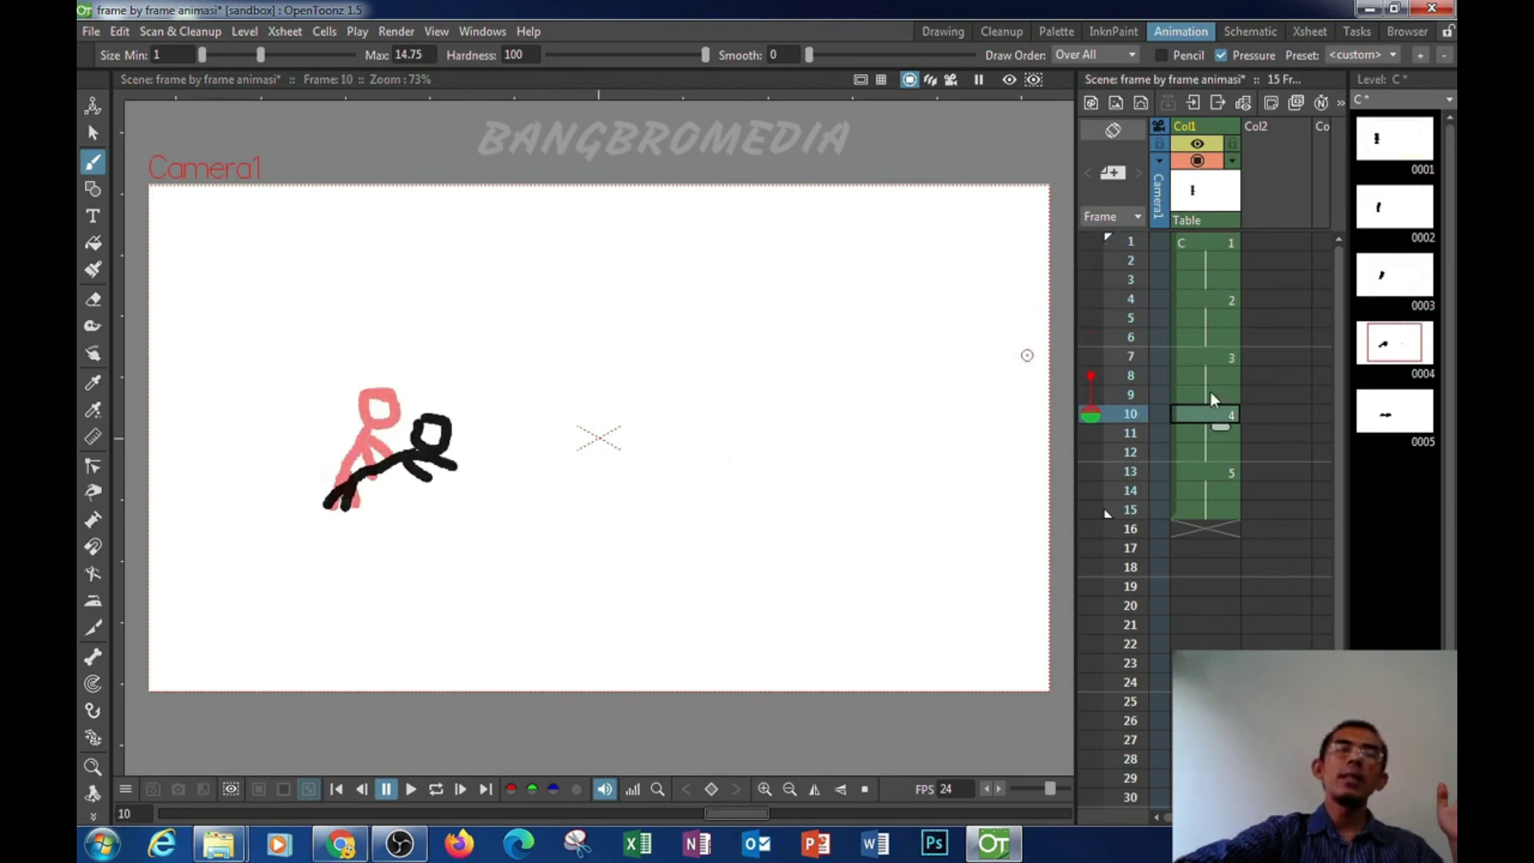
left_click(1232, 472)
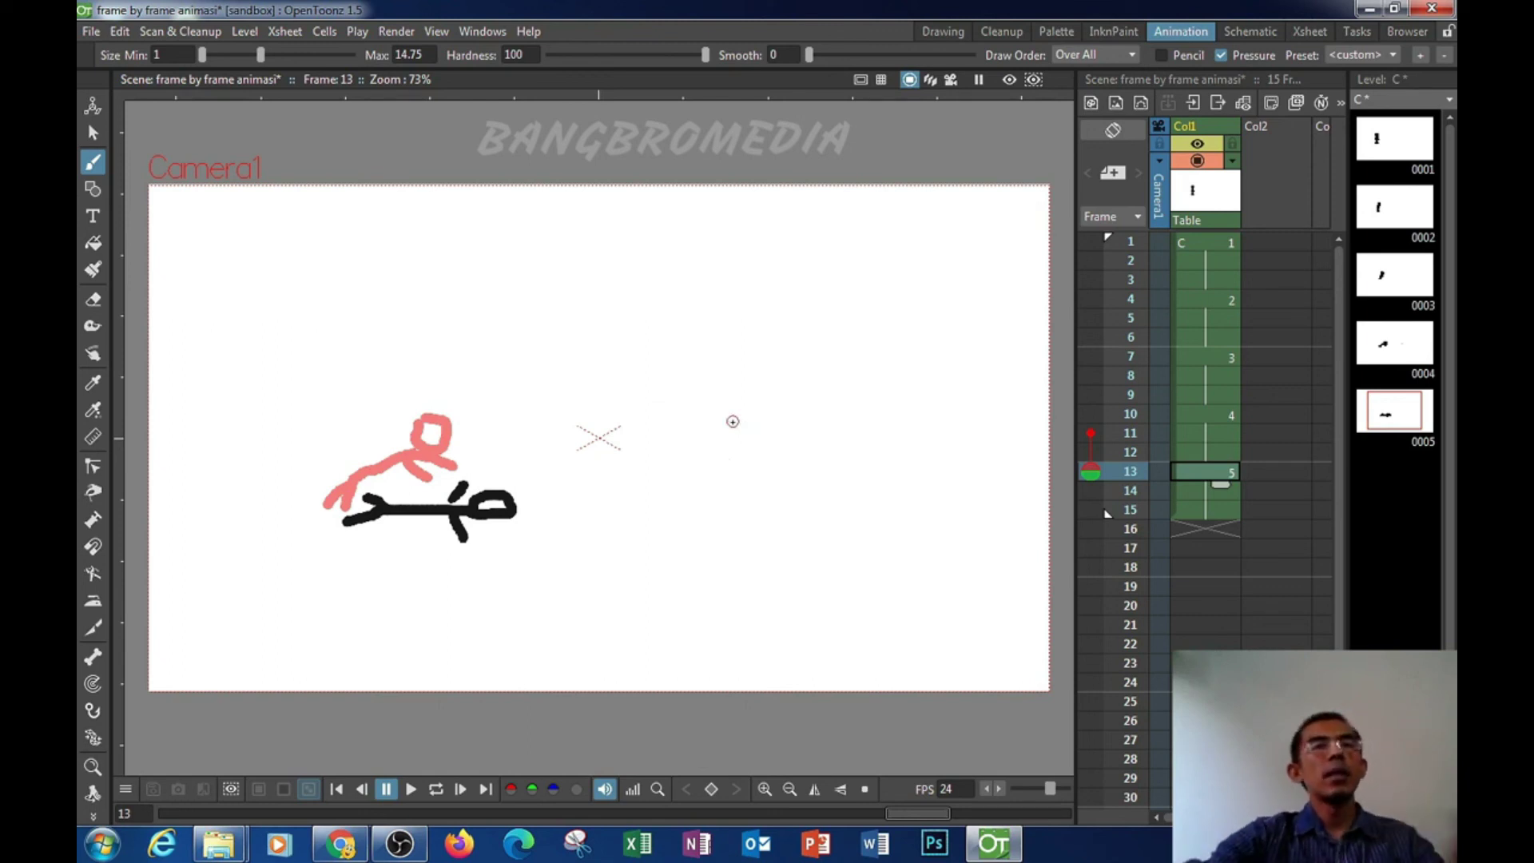
left_click(1090, 357)
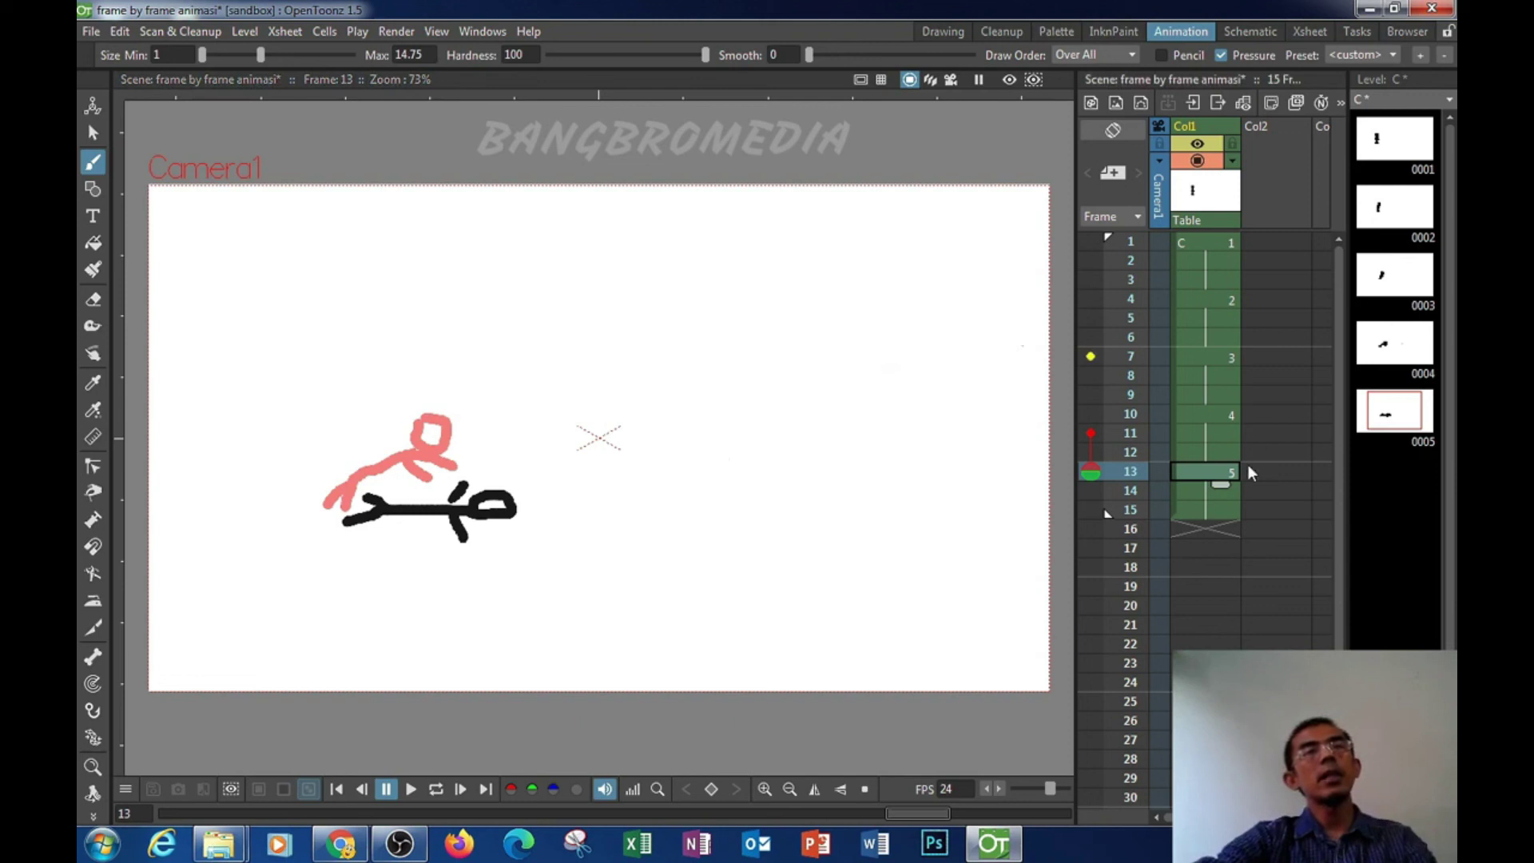
left_click(1228, 510)
left_click(1209, 244)
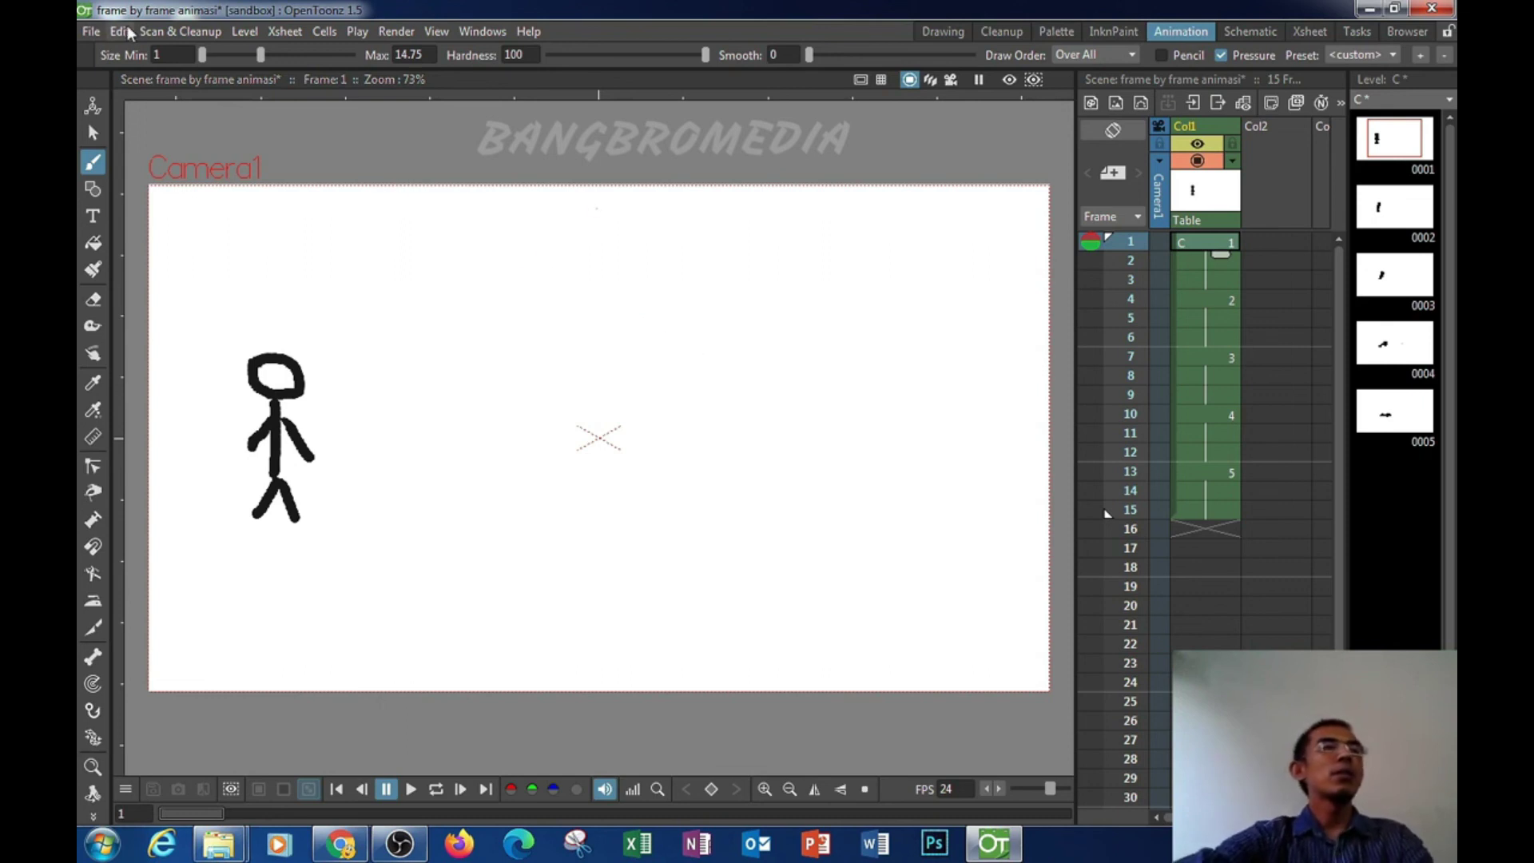
Step: Save the scene together with its drawing levels and close OpenToonz
left_click(91, 32)
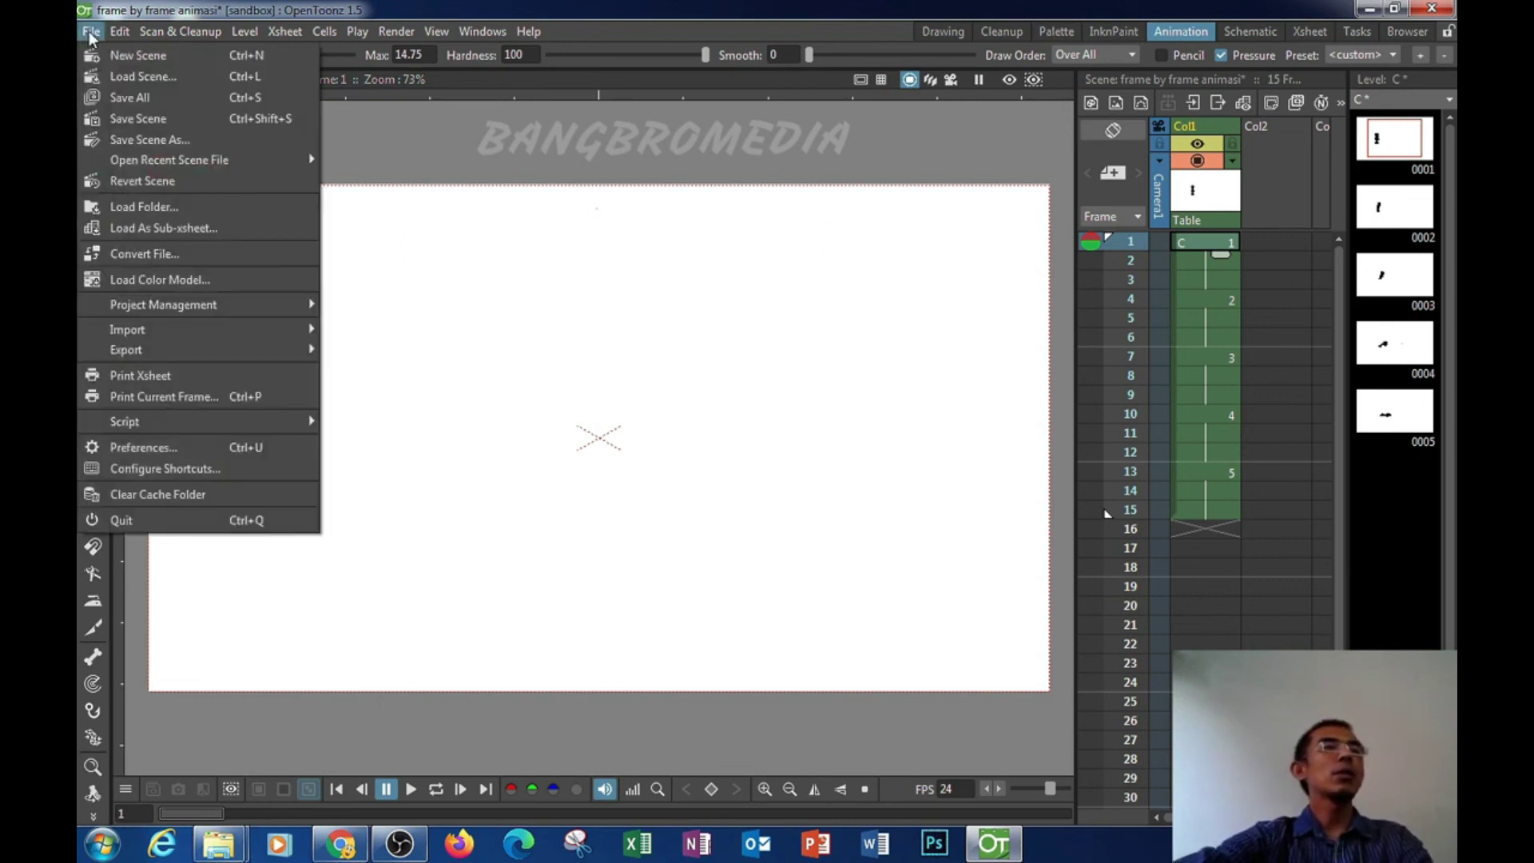
left_click(180, 107)
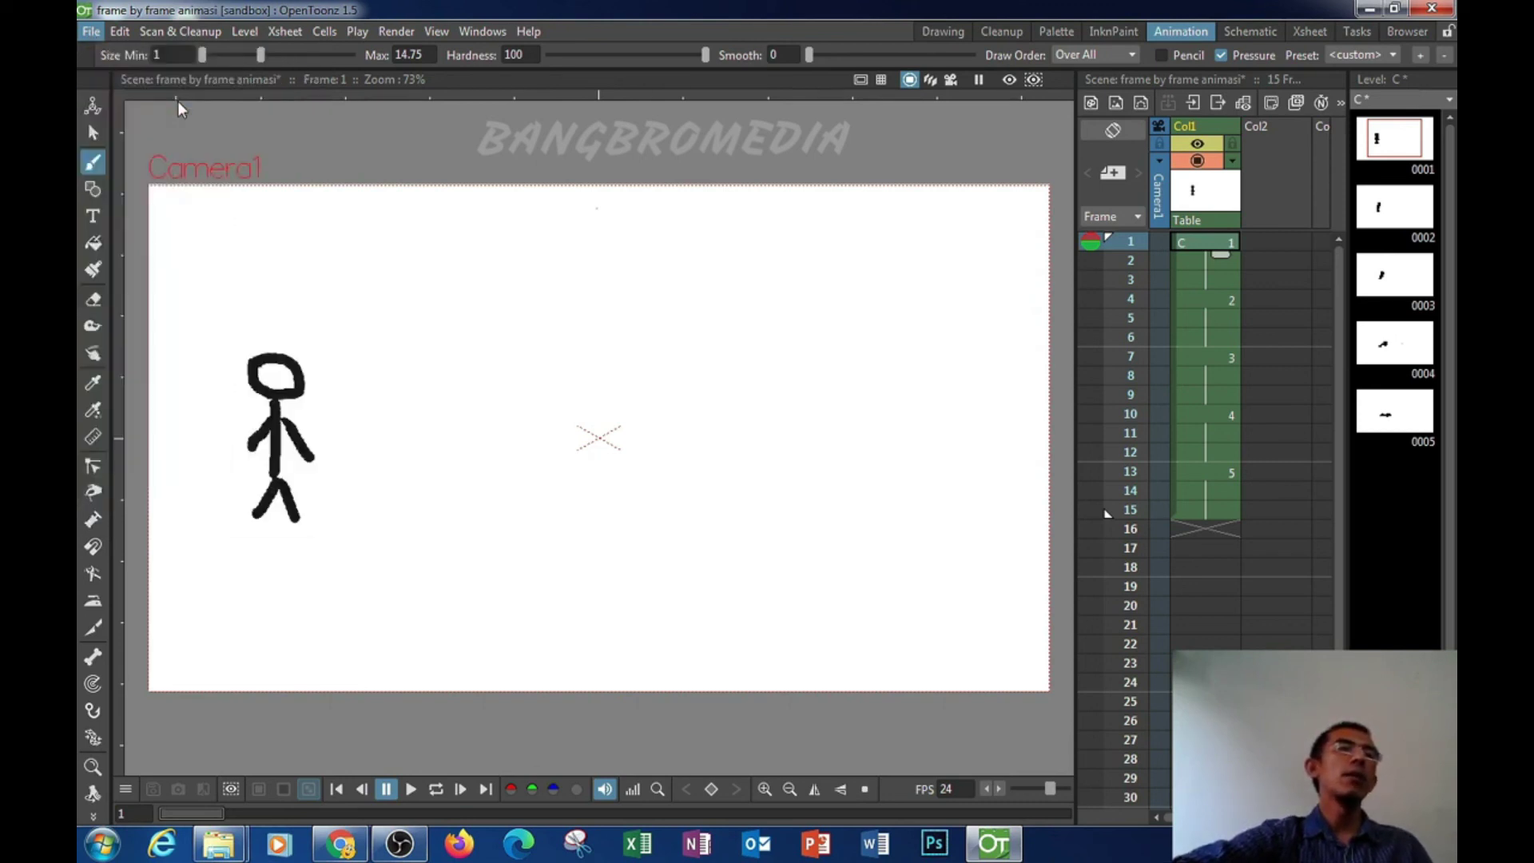
left_click(1446, 9)
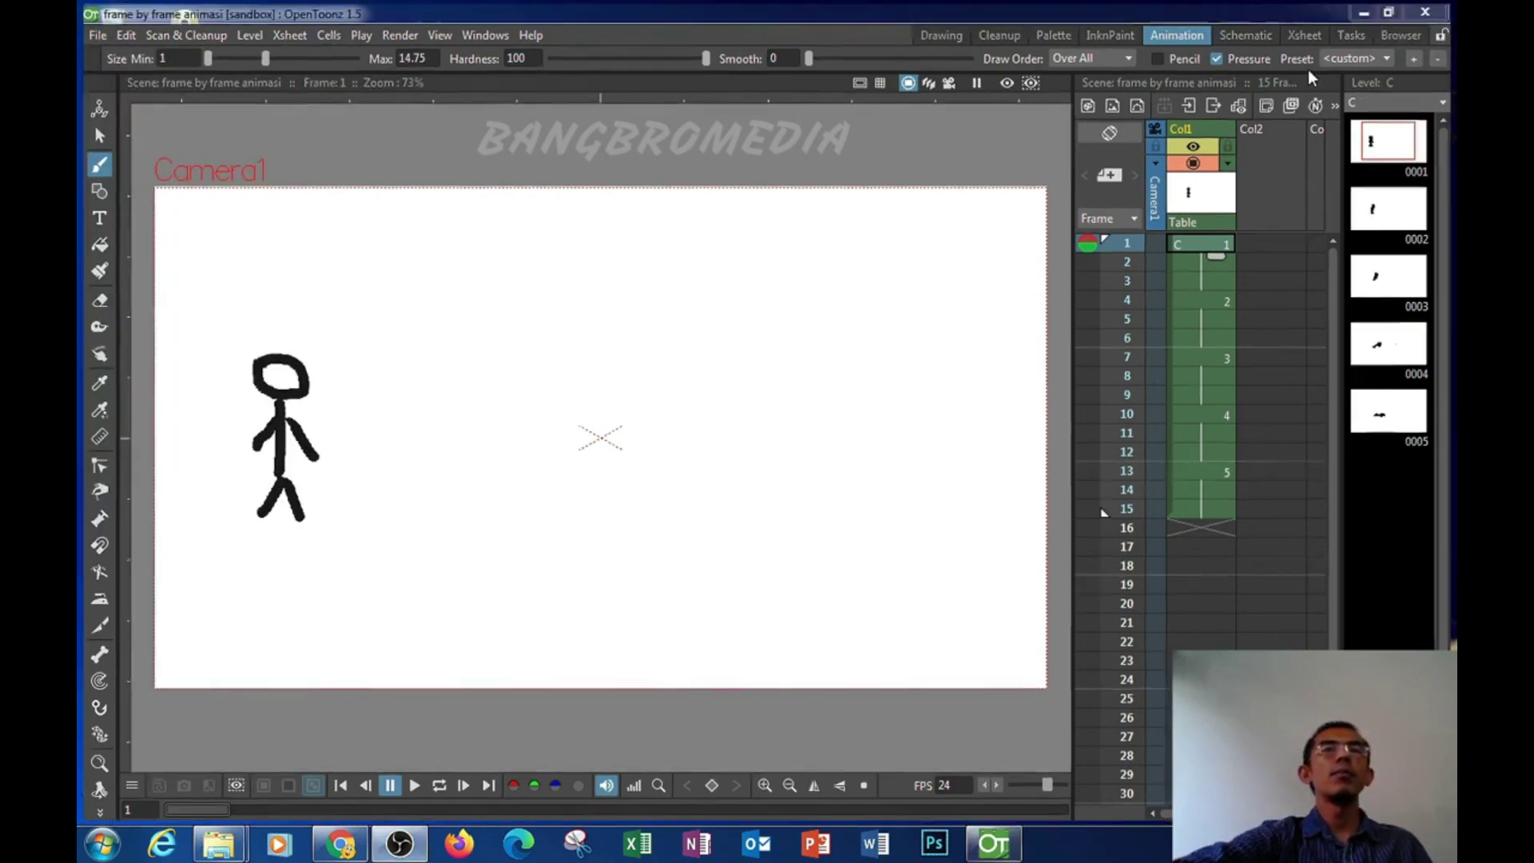